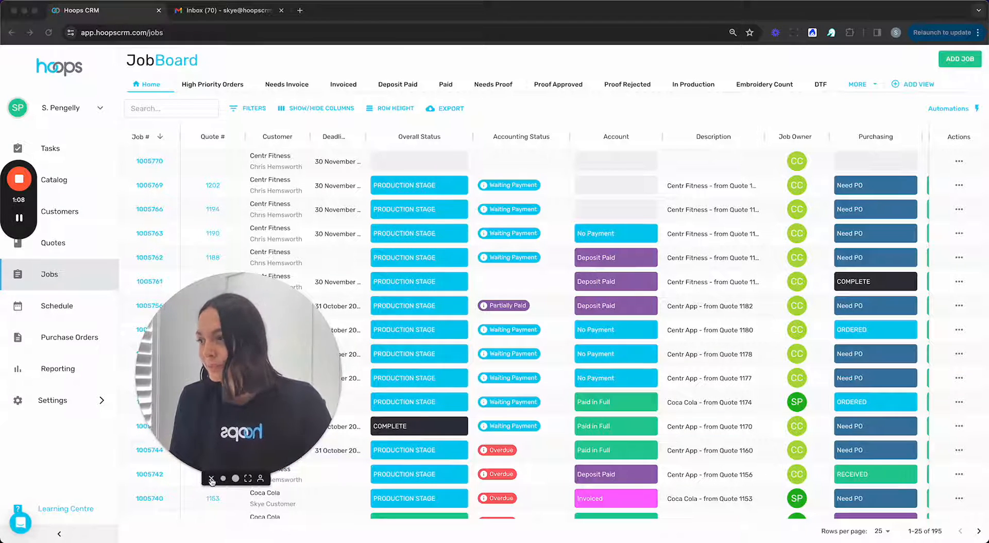
Step: Limit the task list to To Do and In Progress by dropping IMPORTANT and ON HOLD, then open Catalog
left_click(211, 480)
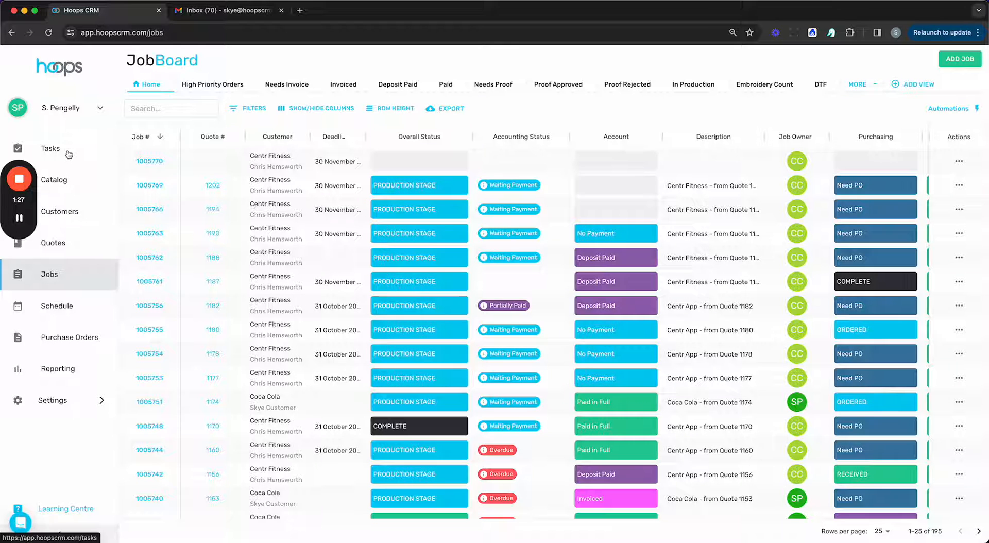
left_click(51, 149)
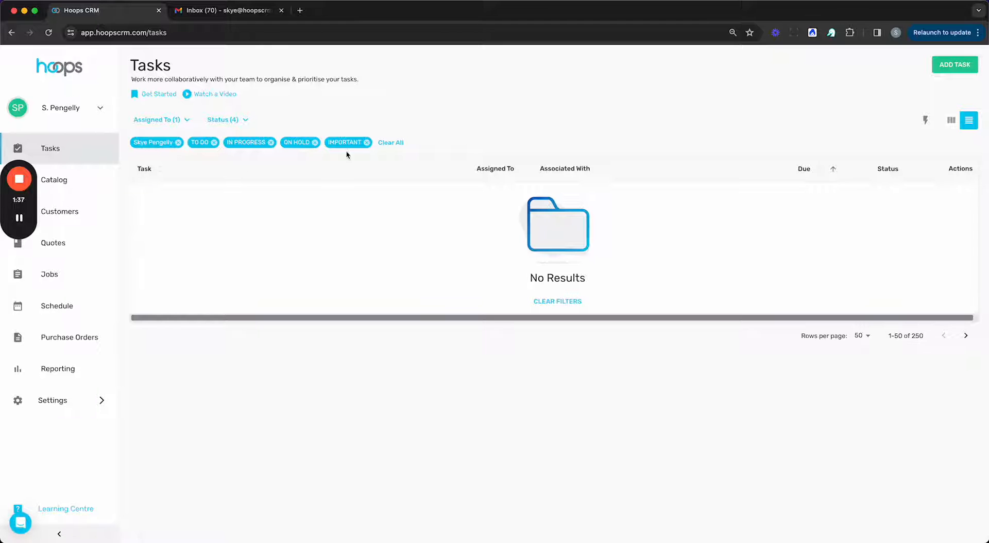
left_click(367, 143)
left_click(315, 142)
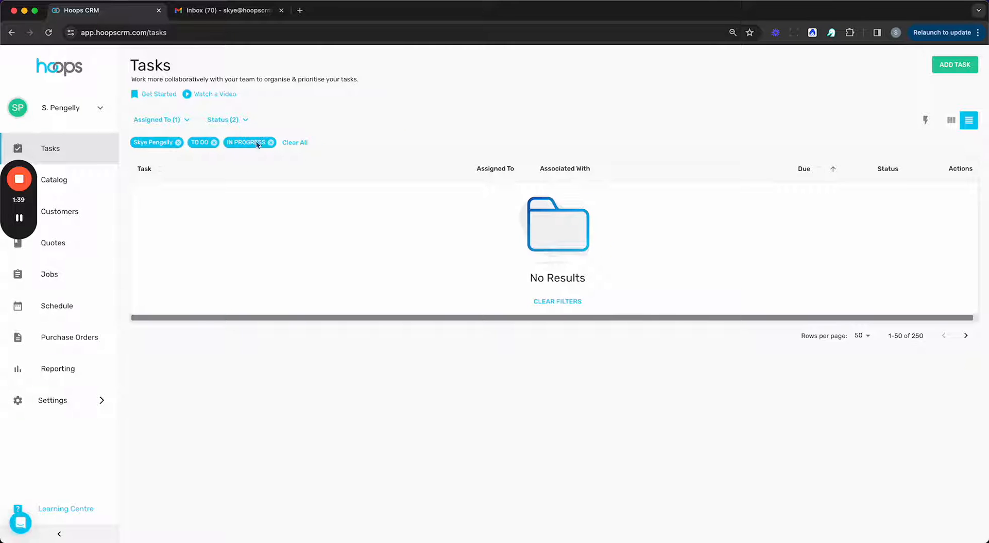
left_click(60, 180)
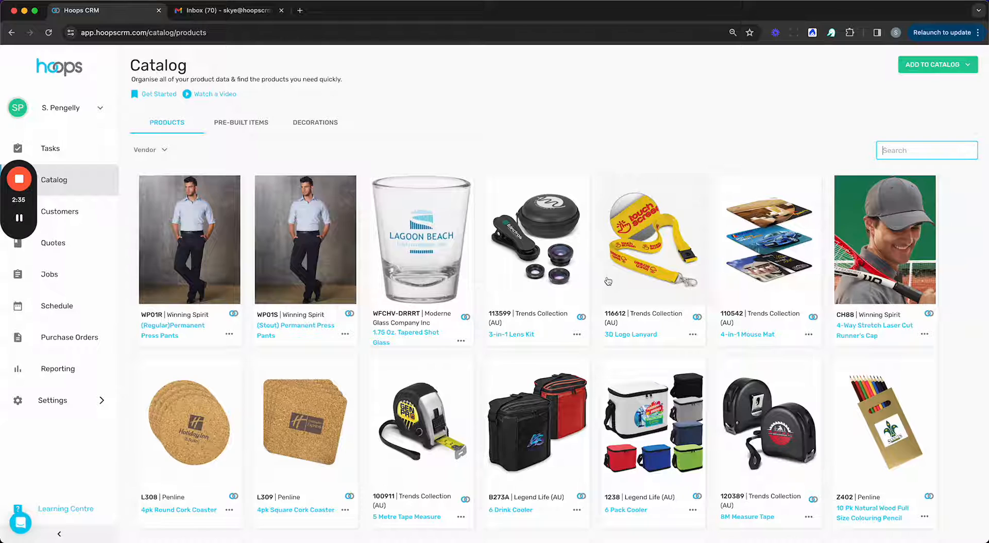
scroll(647, 291, "down", 3)
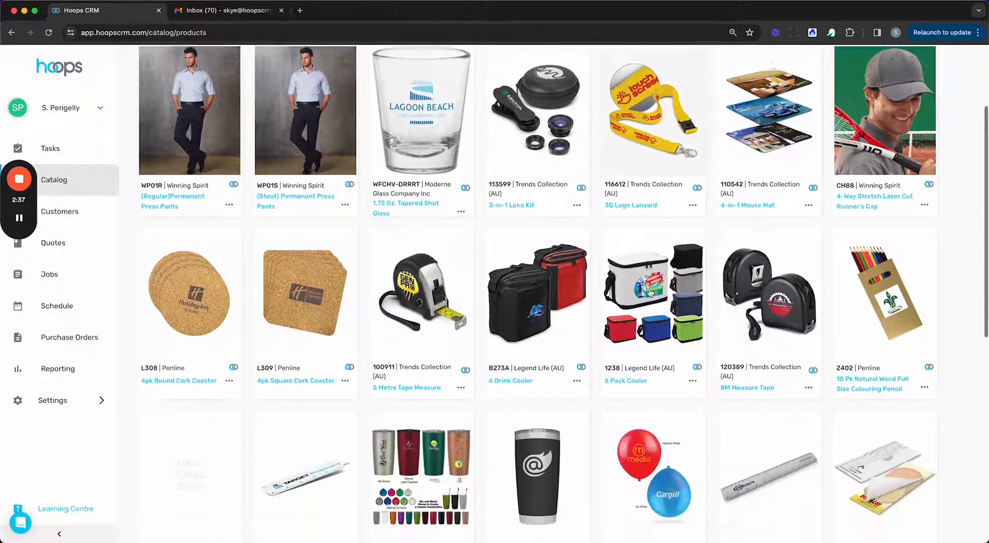
scroll(646, 288, "down", 3)
scroll(647, 289, "up", 8)
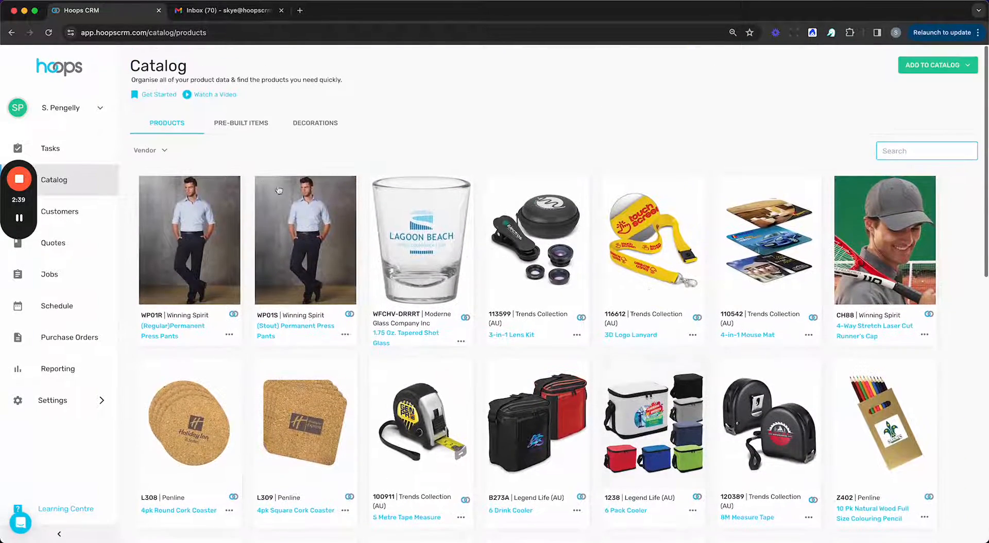
left_click(155, 150)
scroll(146, 230, "down", 3)
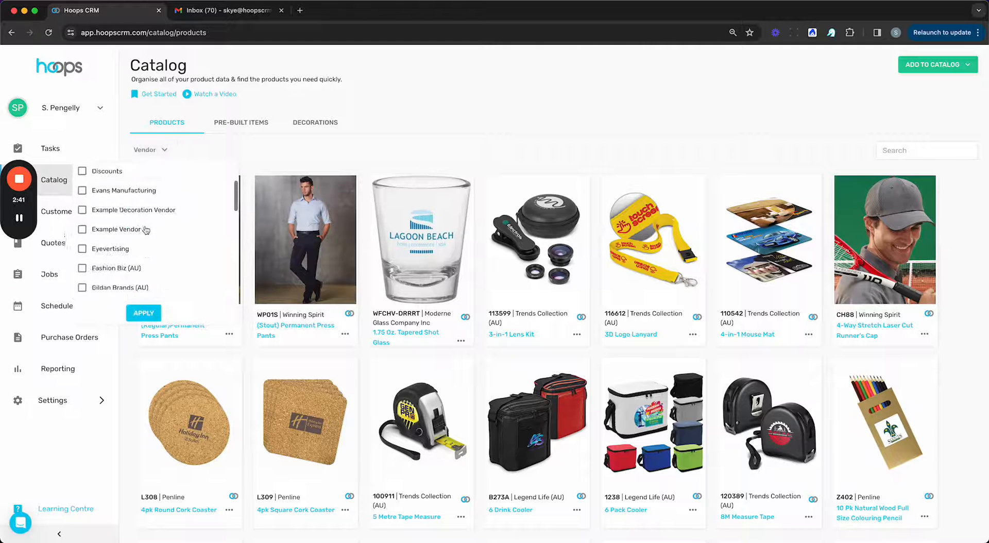
scroll(146, 230, "up", 3)
left_click(322, 161)
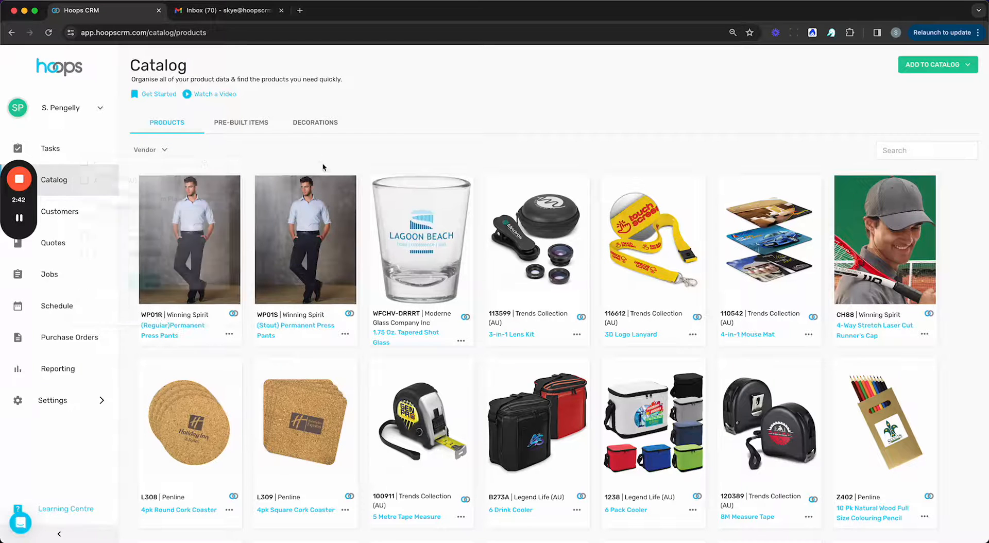
left_click(919, 149)
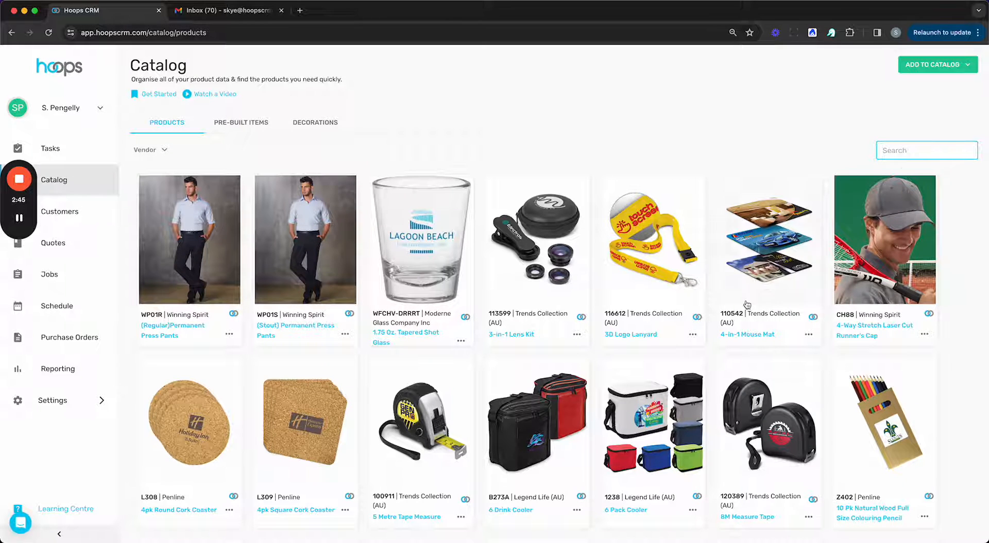
scroll(746, 304, "down", 2)
left_click(645, 381)
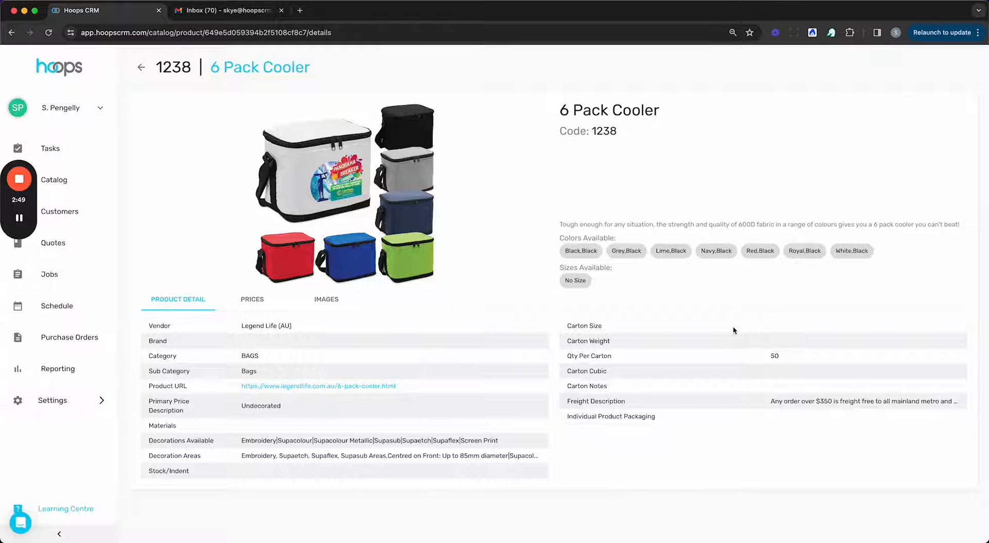
left_click(255, 300)
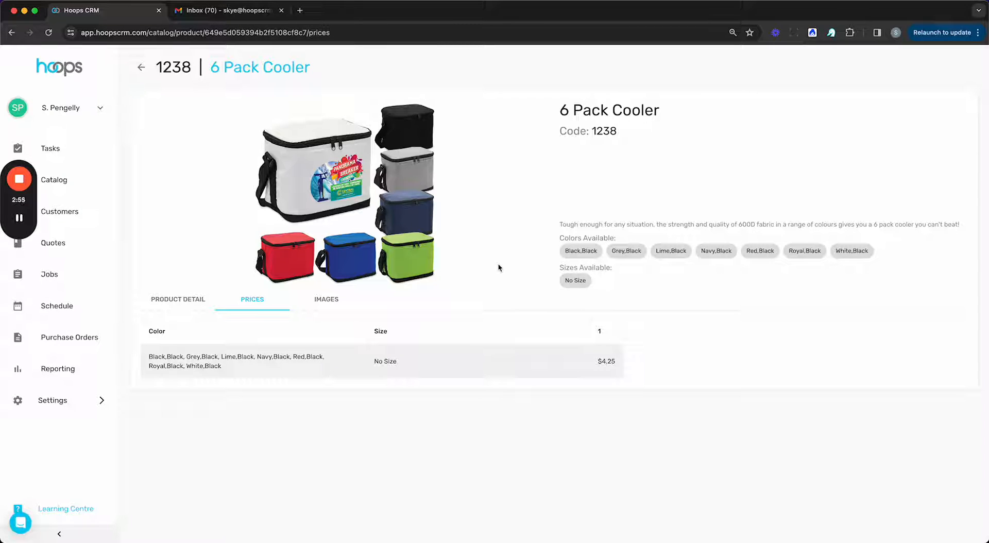
left_click(326, 300)
scroll(465, 241, "down", 2)
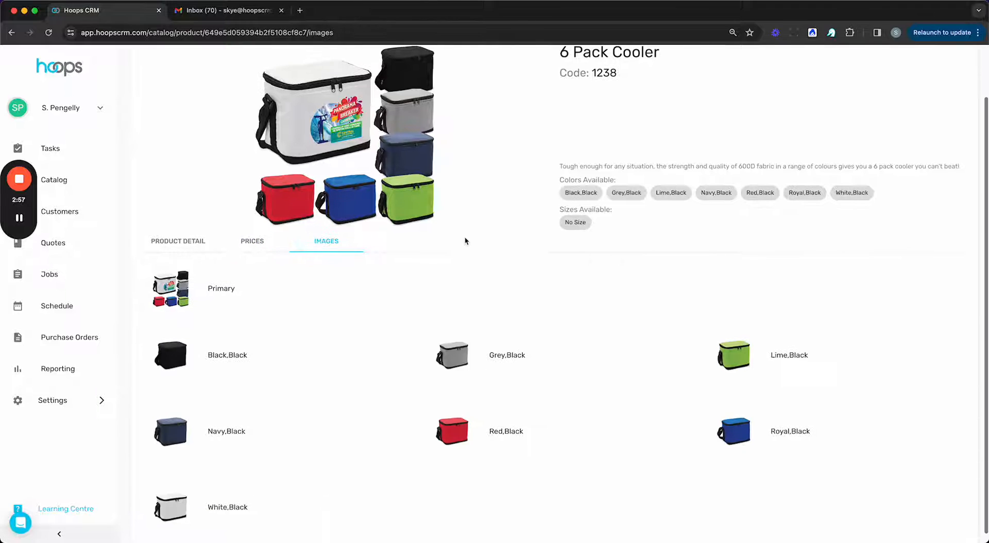
mouse_move(449, 350)
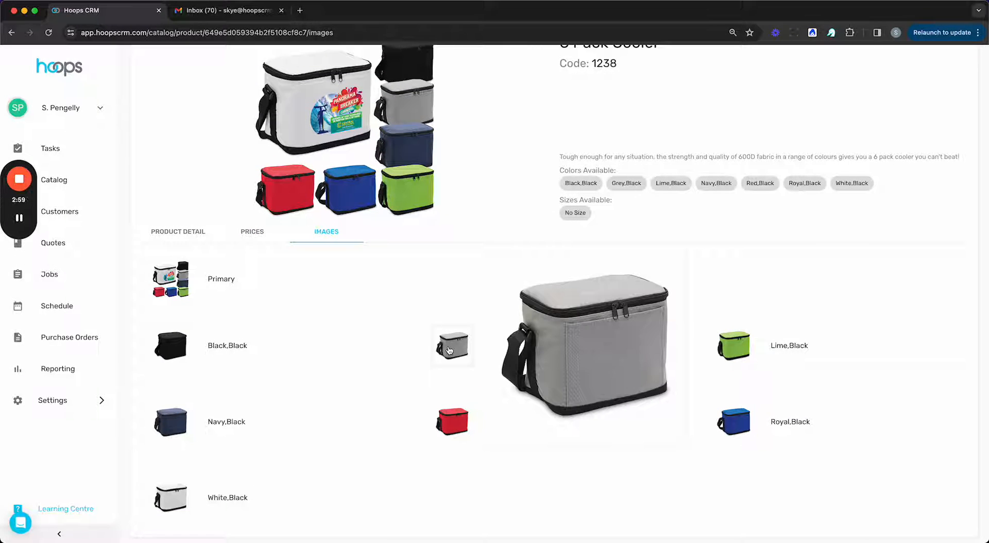
scroll(515, 324, "up", 2)
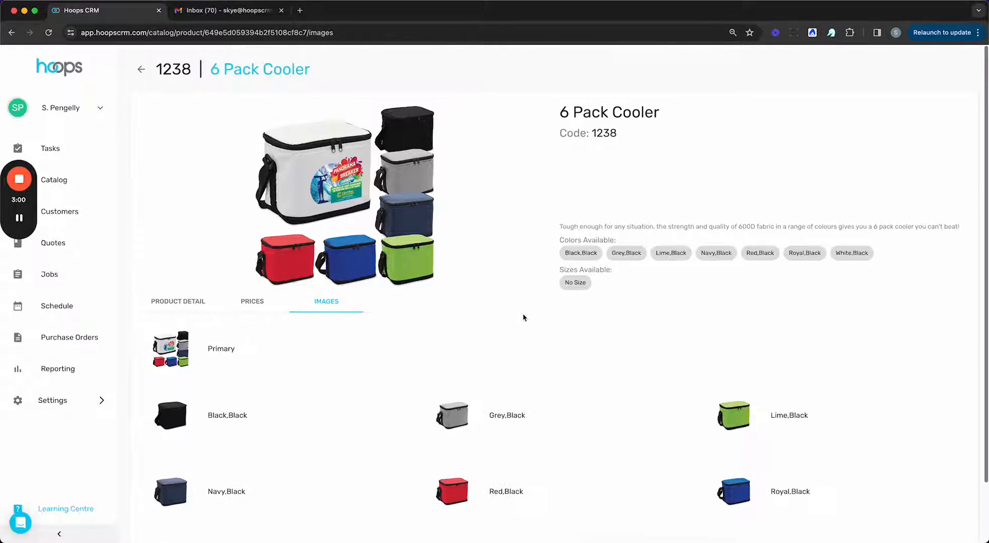
left_click(66, 189)
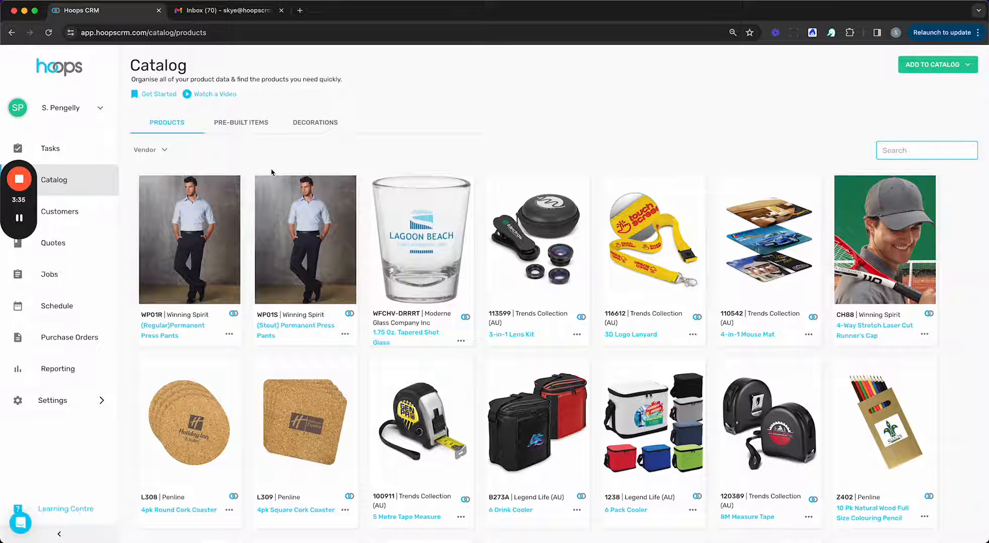
Step: Open a customer's profile from Customers and view its quotes and jobs
left_click(83, 213)
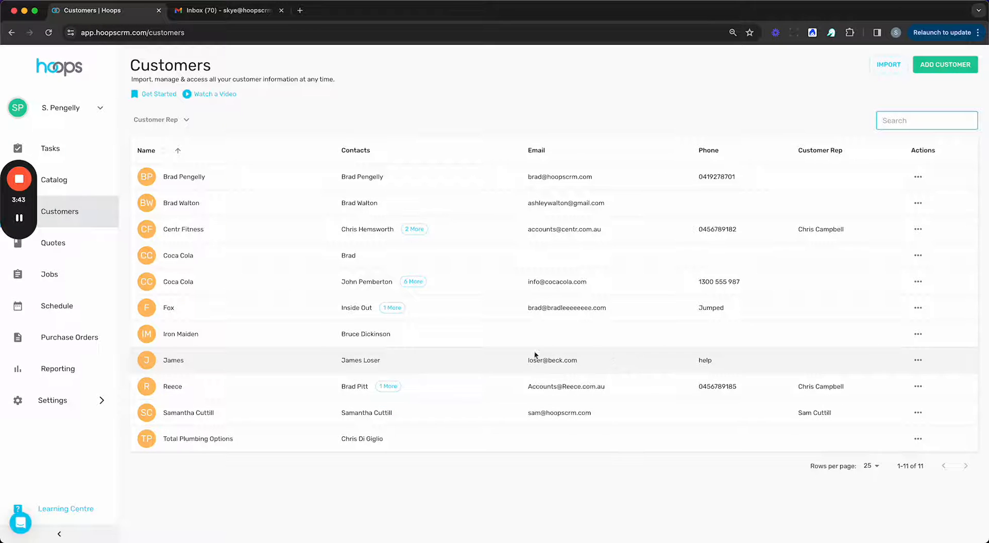
left_click(275, 415)
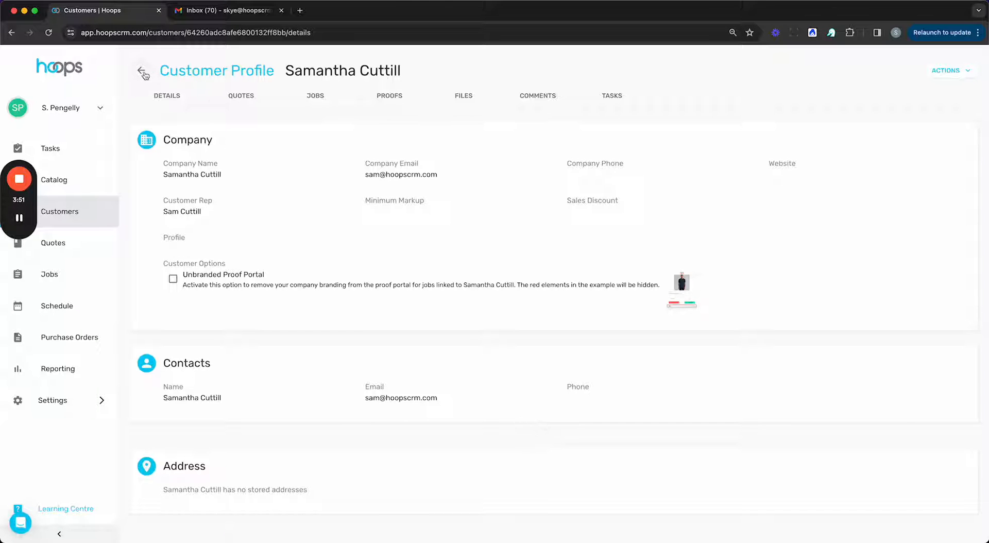
left_click(241, 102)
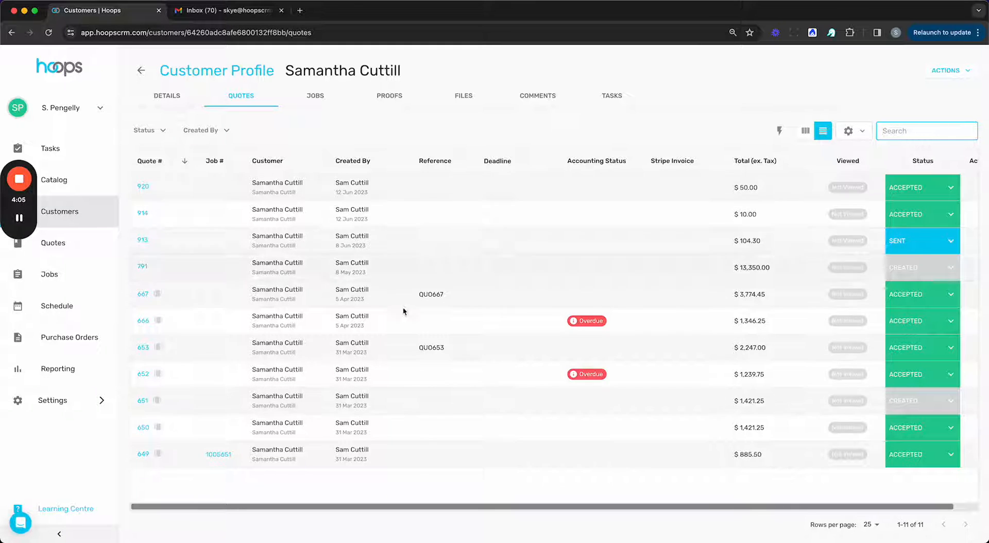
left_click(299, 98)
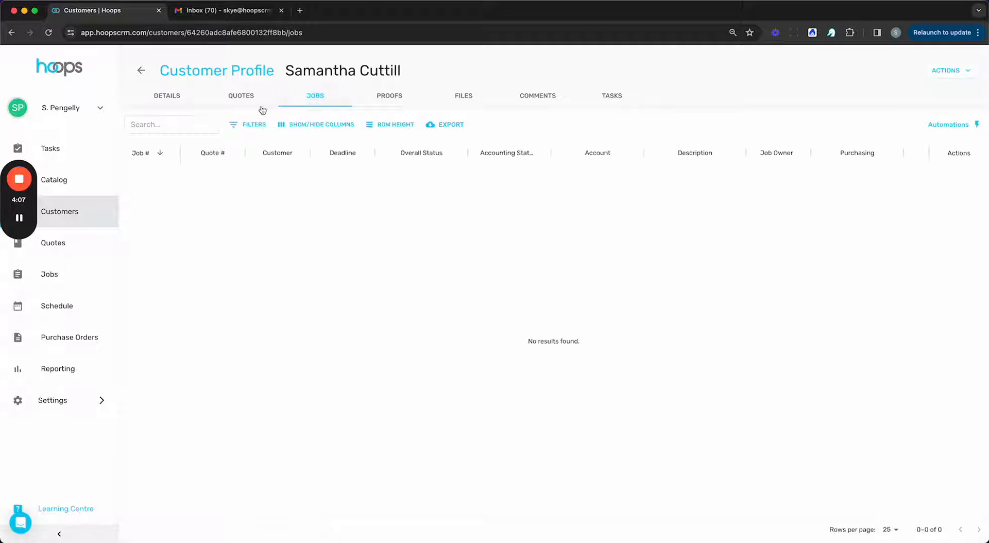
Step: Review the customer's proofs, then list their stored files such as Iron Maiden Proof.jpeg
left_click(381, 96)
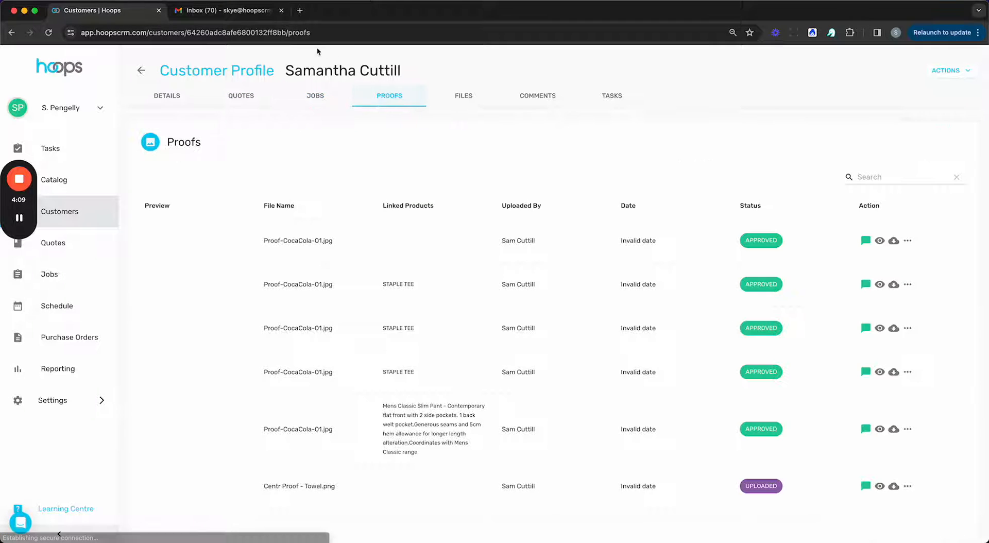
scroll(577, 250, "down", 2)
scroll(578, 253, "up", 1)
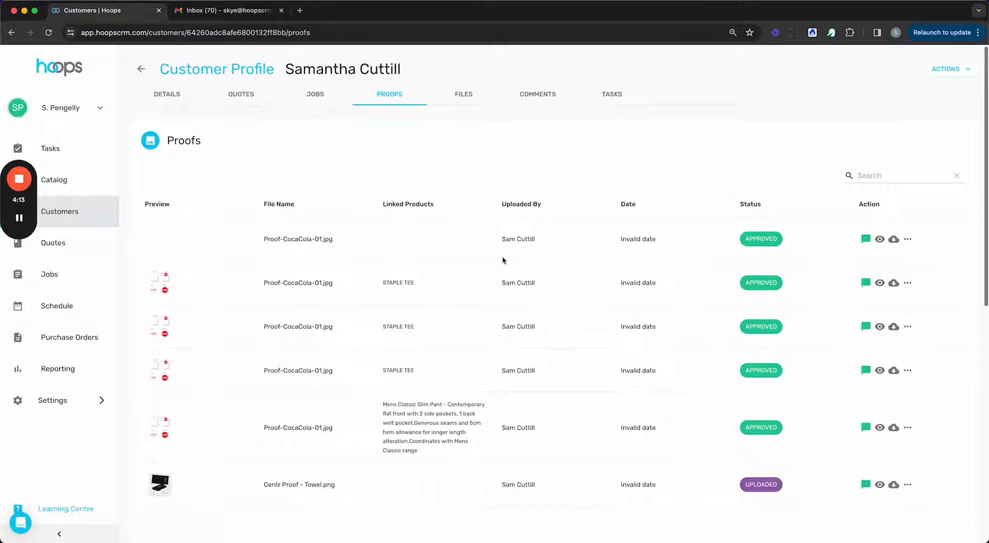
scroll(503, 258, "down", 3)
scroll(503, 260, "up", 2)
scroll(556, 269, "up", 1)
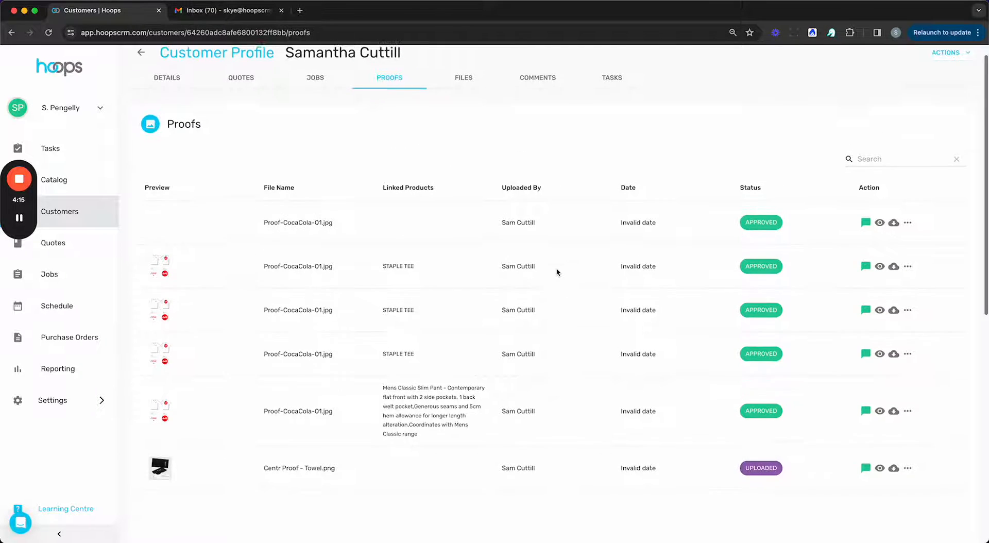
left_click(463, 97)
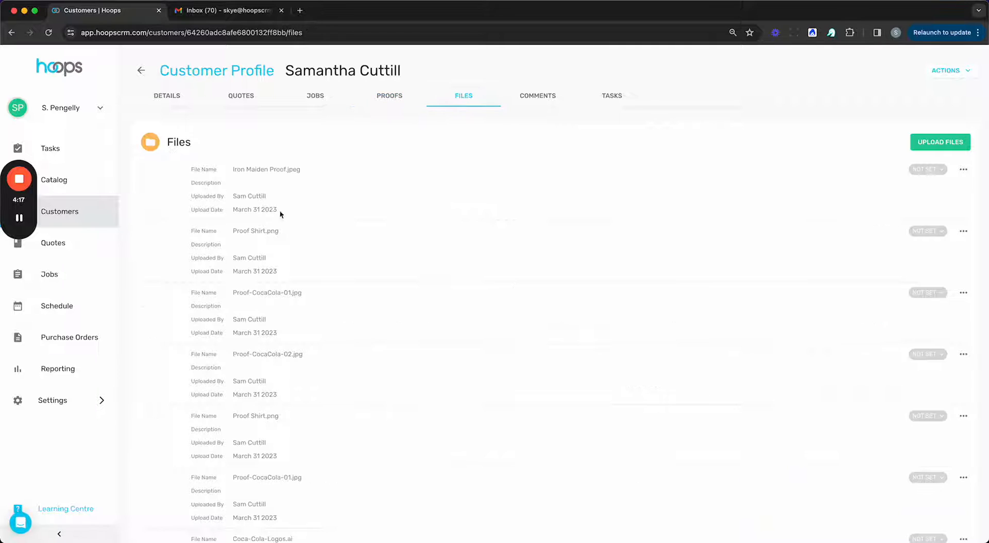
scroll(346, 308, "down", 1)
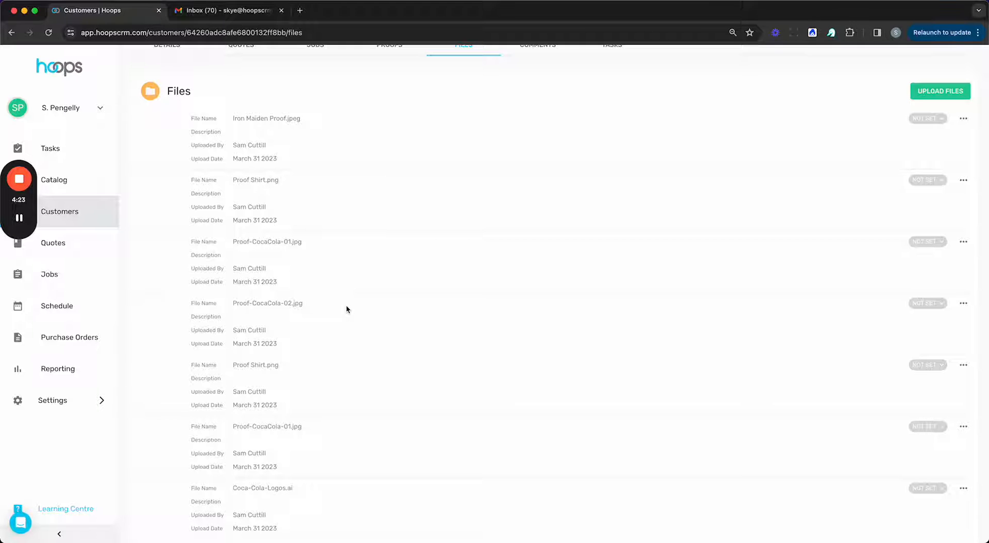
scroll(399, 324, "up", 2)
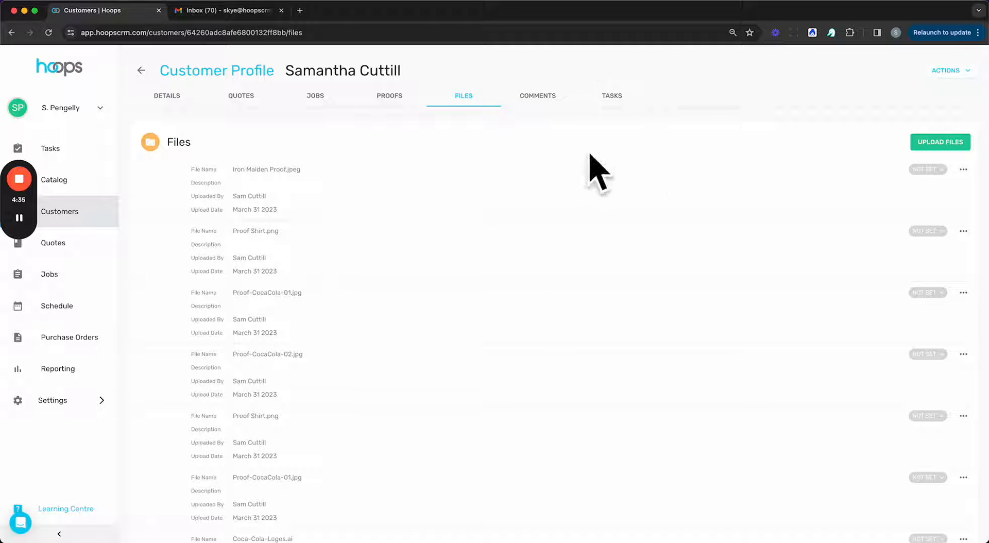
Step: Create a new quote and select the Coca Cola customer to fill its contact and addresses
left_click(60, 245)
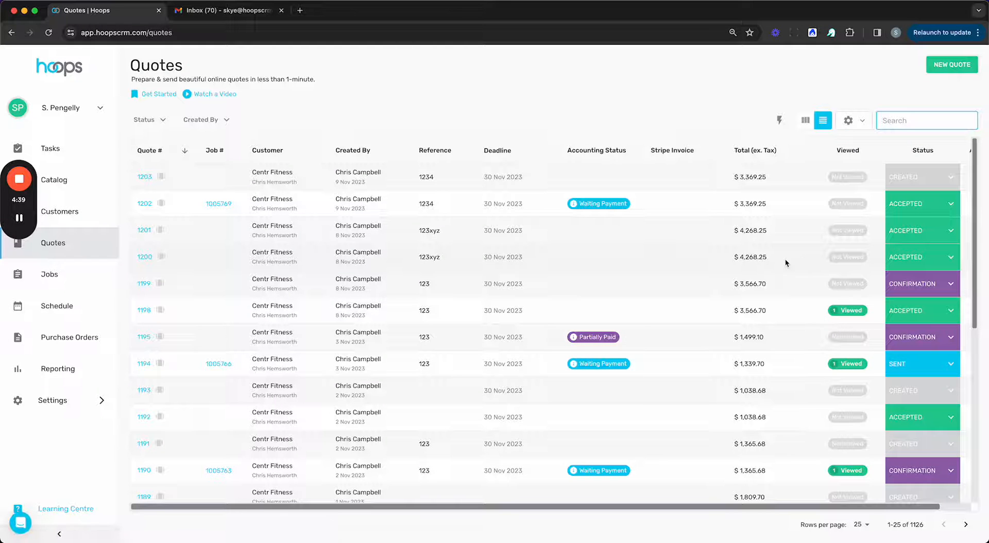
left_click(938, 66)
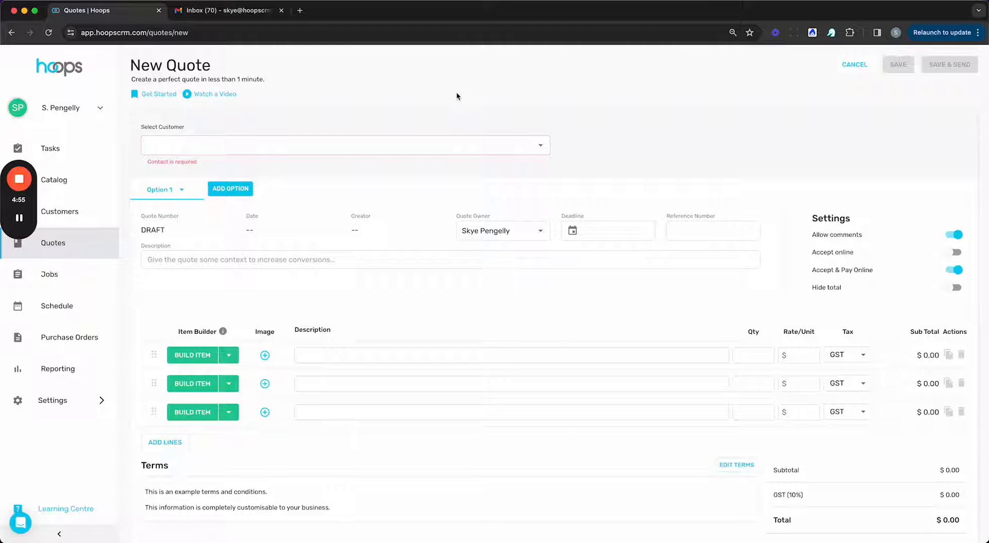
left_click(402, 147)
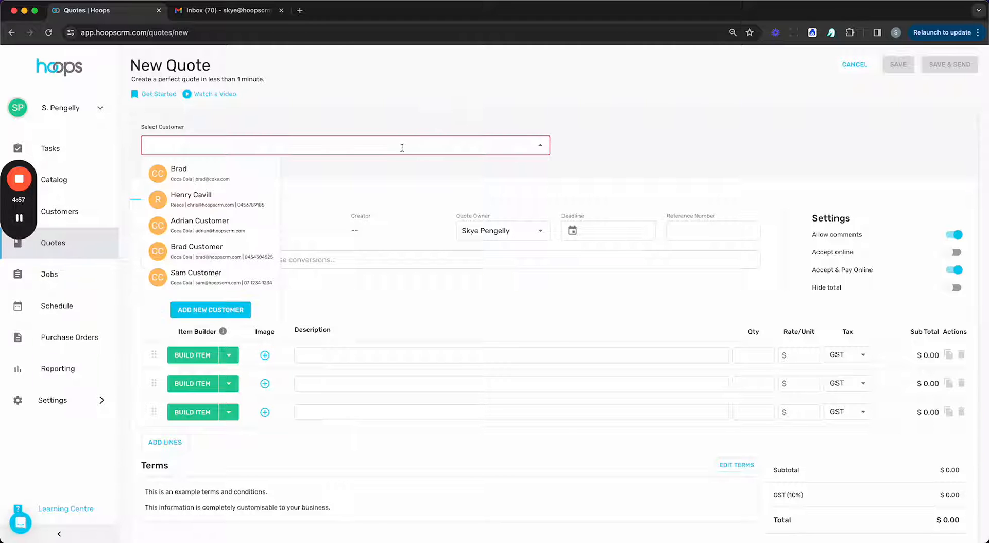
type("skye")
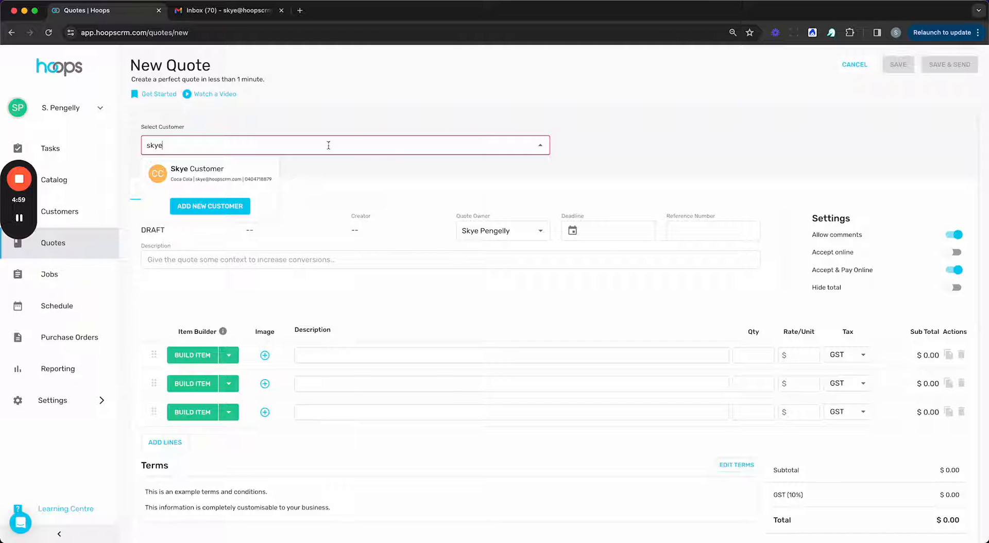
left_click(229, 177)
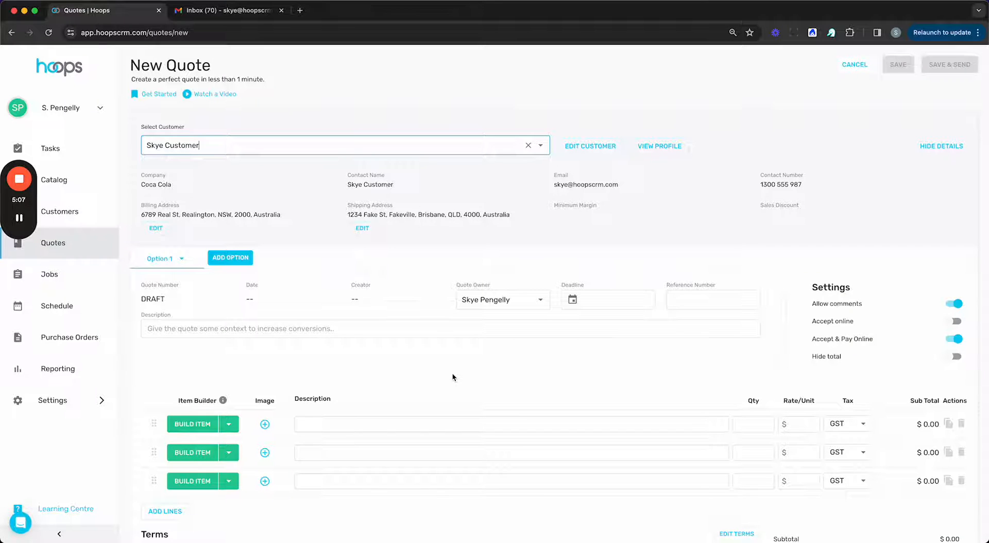
scroll(451, 372, "down", 1)
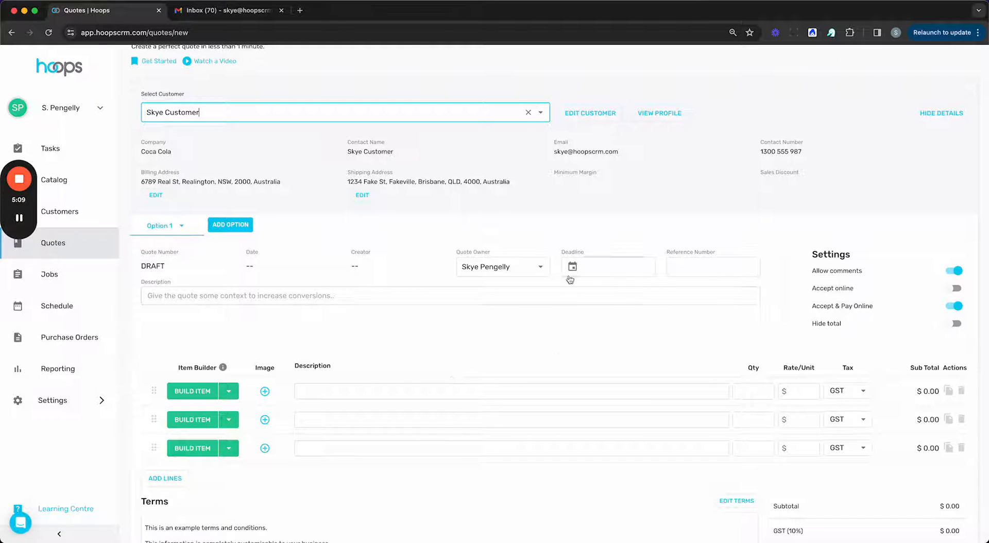
Step: Enter a 'T shirt with screen printing' line at qty 1, rate 10, delete it, and open Item Builder
left_click(196, 298)
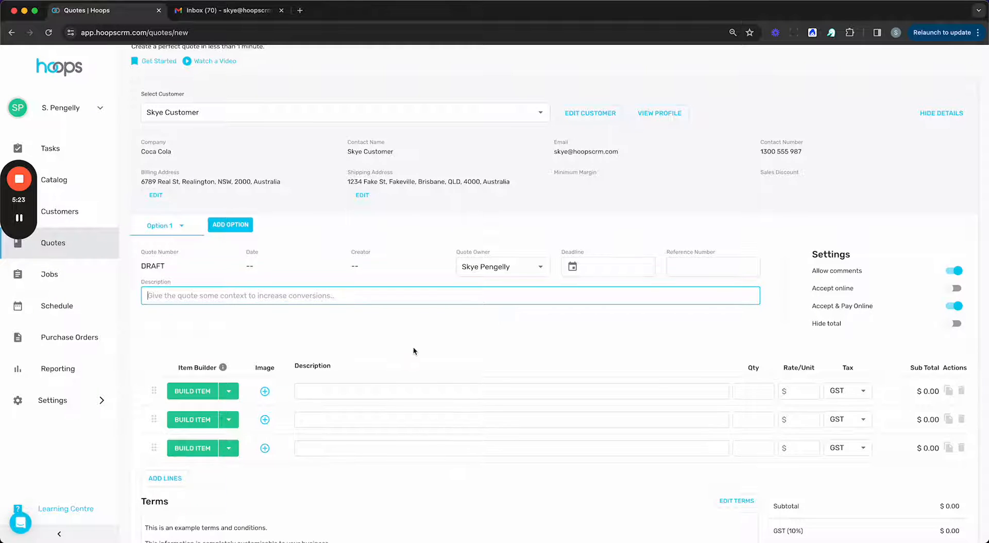
scroll(413, 347, "up", 1)
scroll(553, 398, "down", 3)
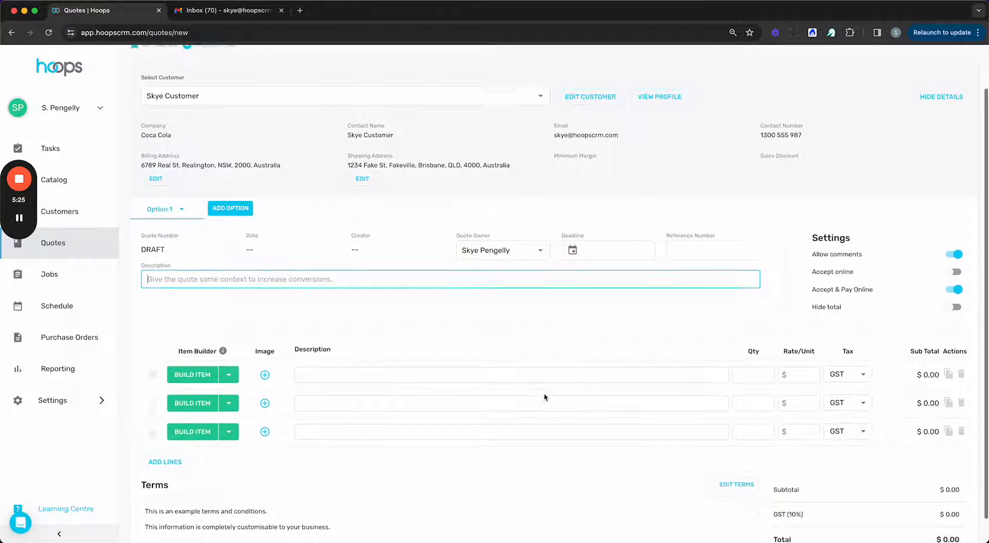
left_click(317, 345)
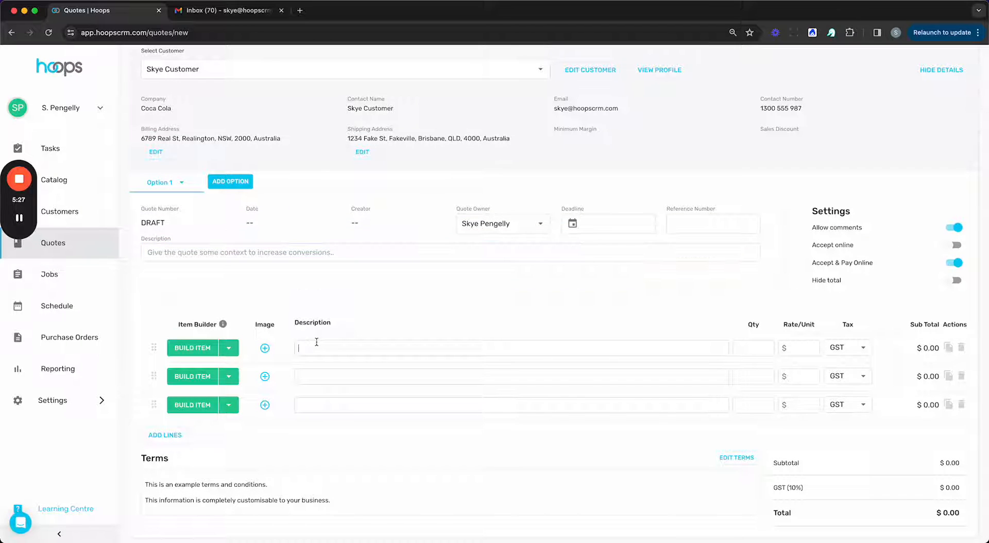
type("T shirt with screen printing")
key("Tab")
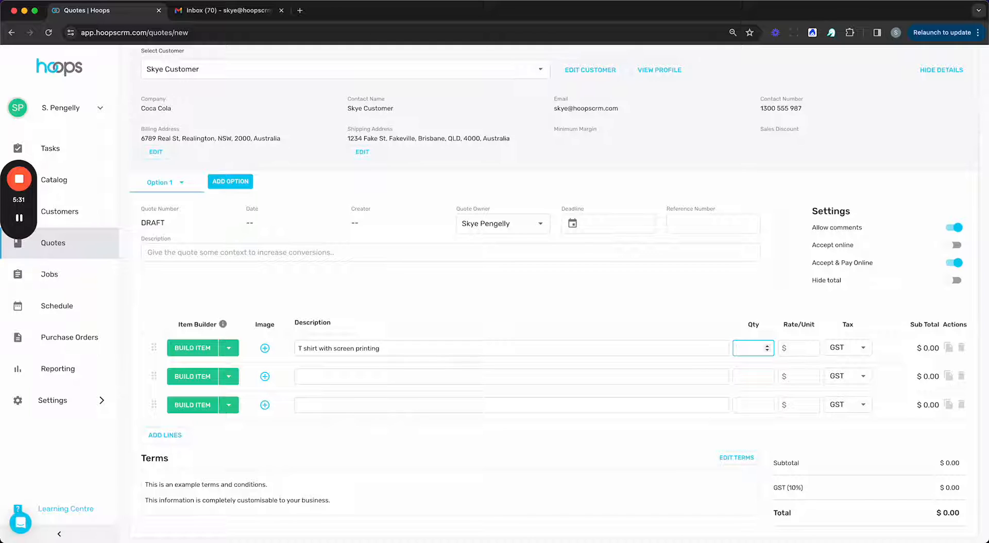
type("1")
key("Tab")
type("10")
scroll(356, 332, "up", 1)
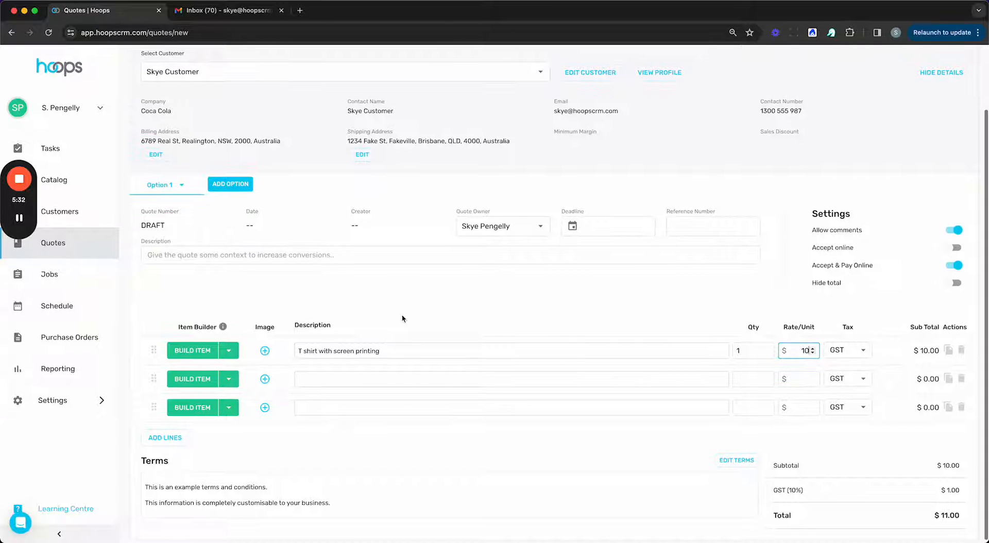
left_click(403, 318)
left_click(961, 350)
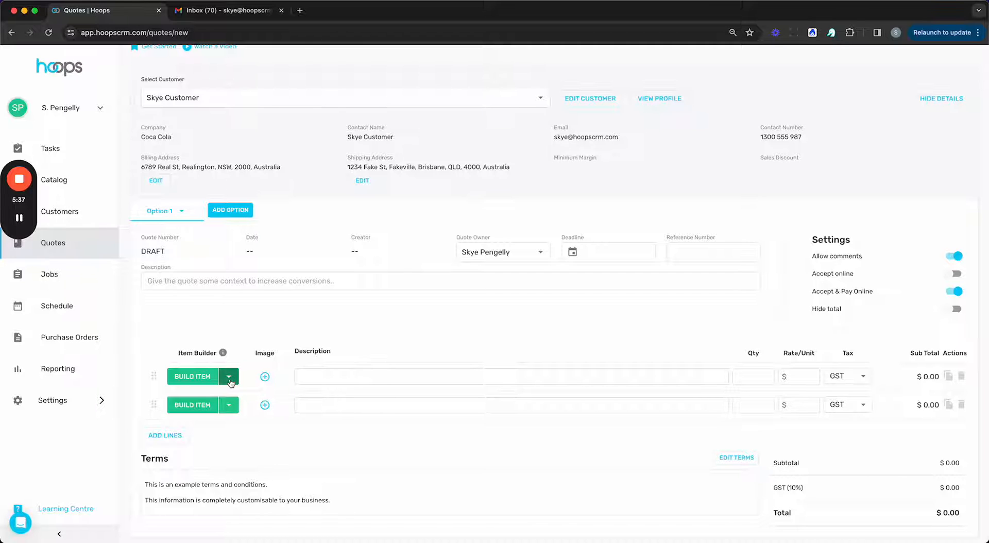
left_click(192, 382)
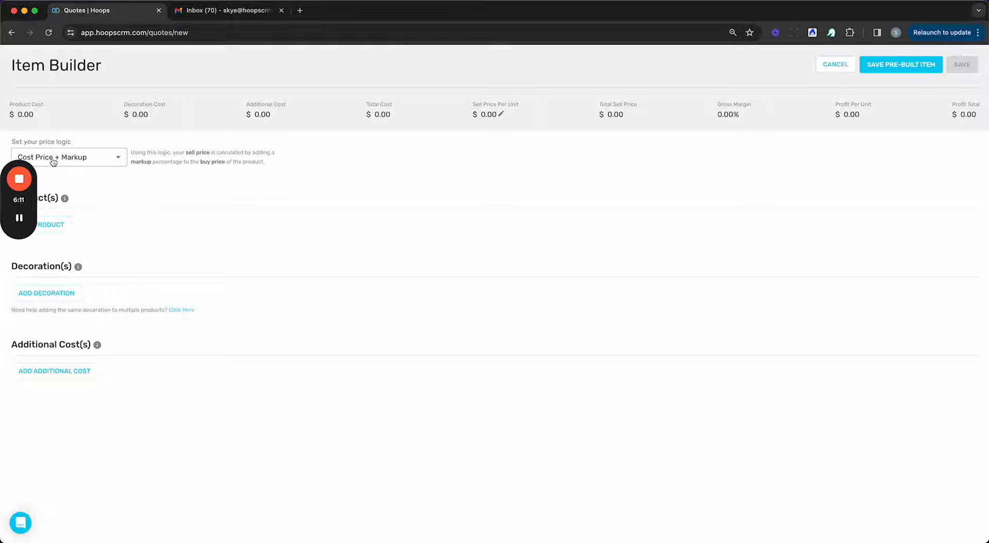
Step: Keep Cost Price + Markup pricing and add a Hoops product row for 5001 STAPLE TEE
left_click(112, 164)
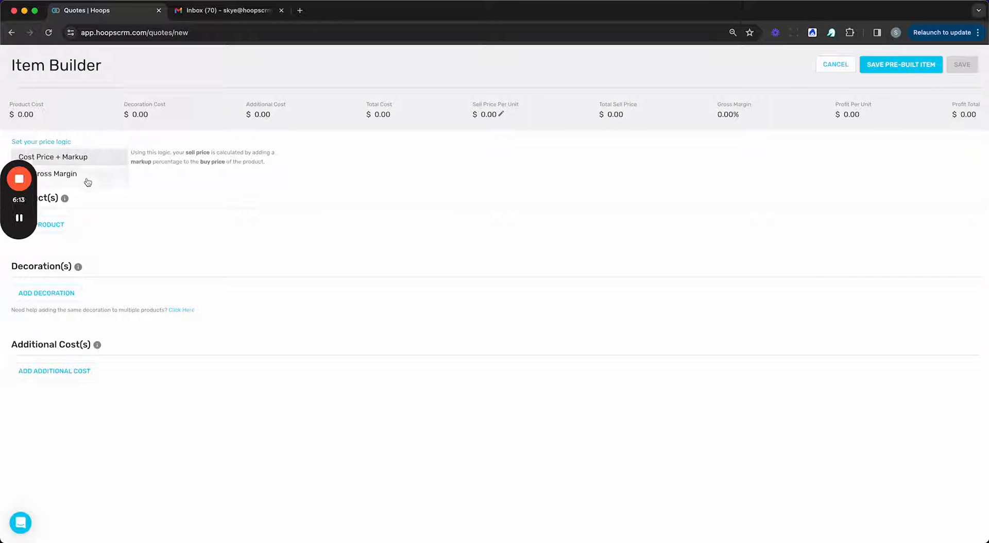
left_click(302, 179)
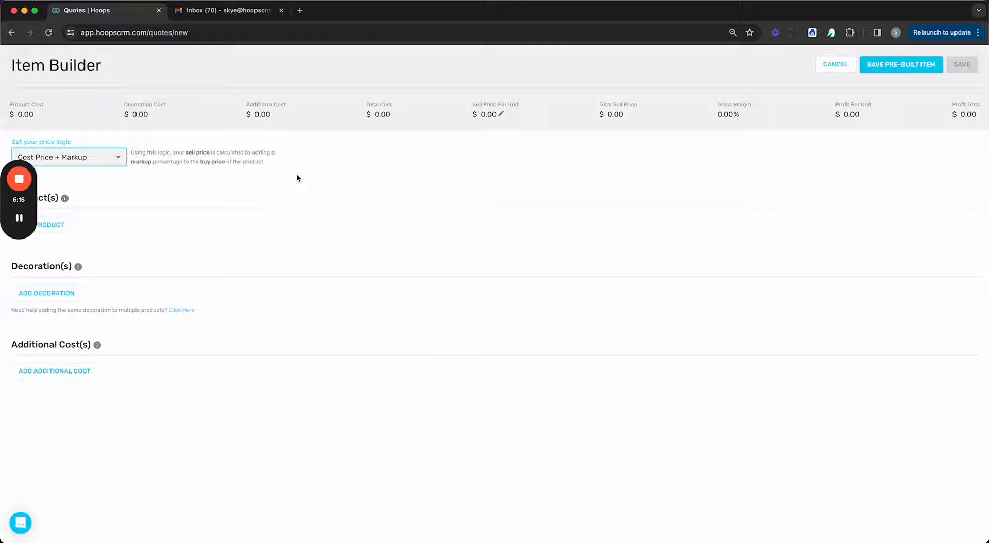
left_click(54, 225)
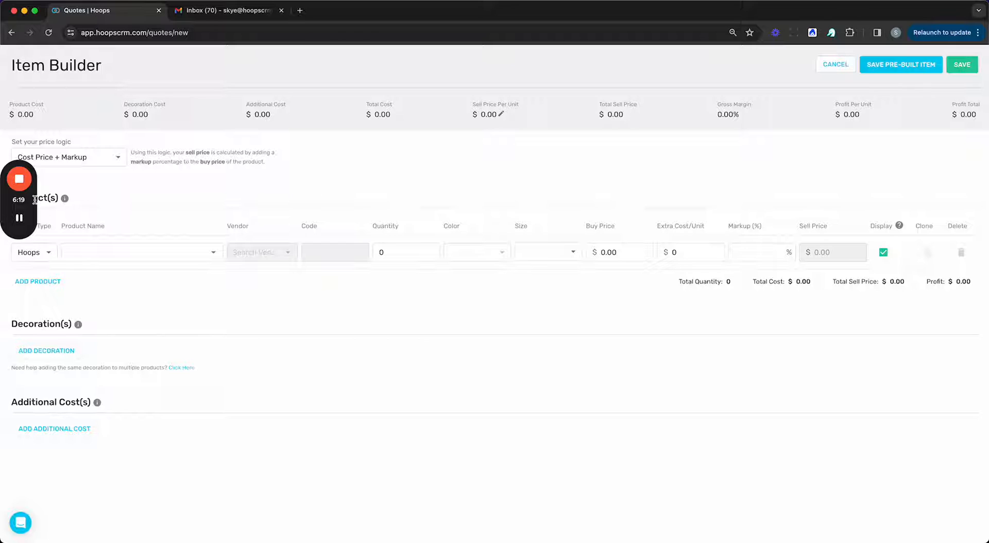
left_click(19, 189)
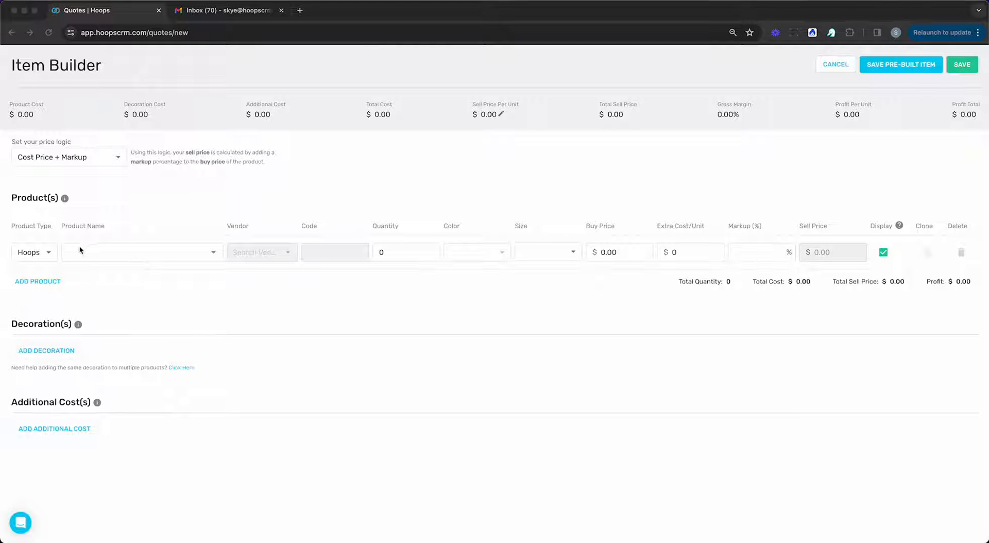
left_click(48, 252)
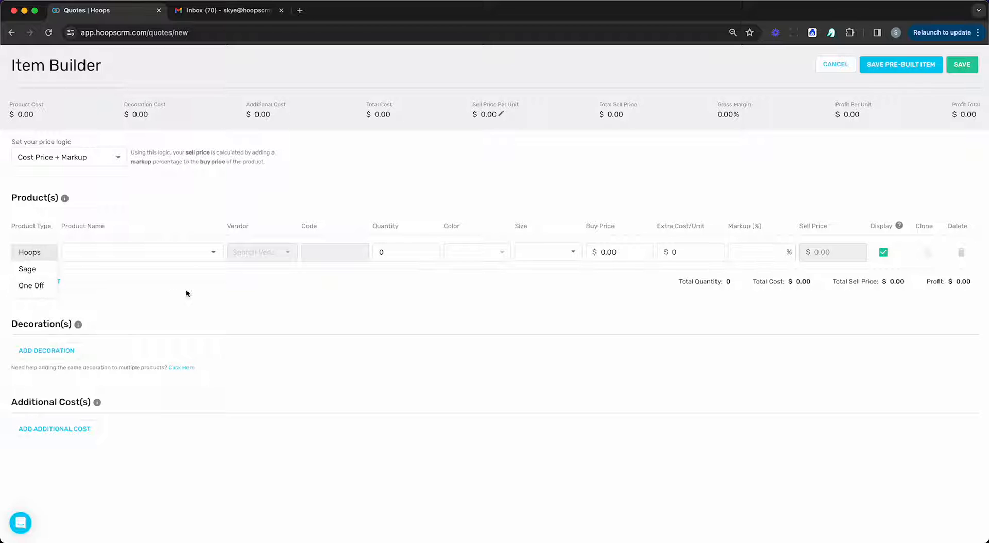
left_click(36, 256)
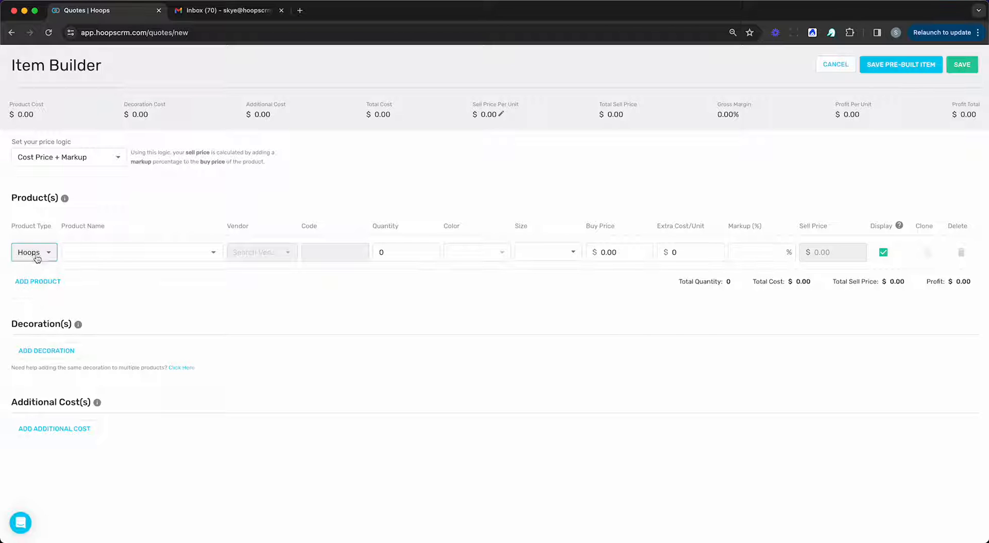
left_click(95, 251)
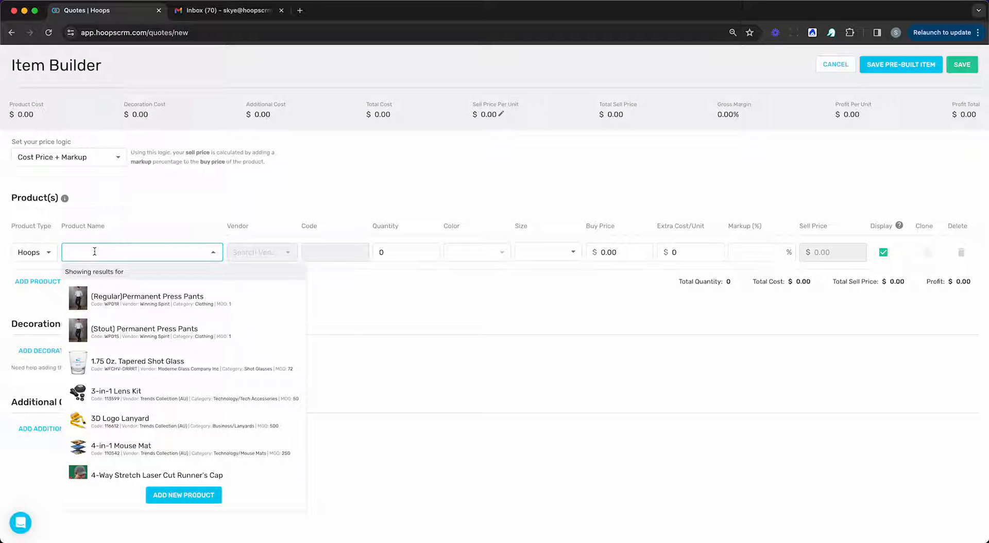
type("5001")
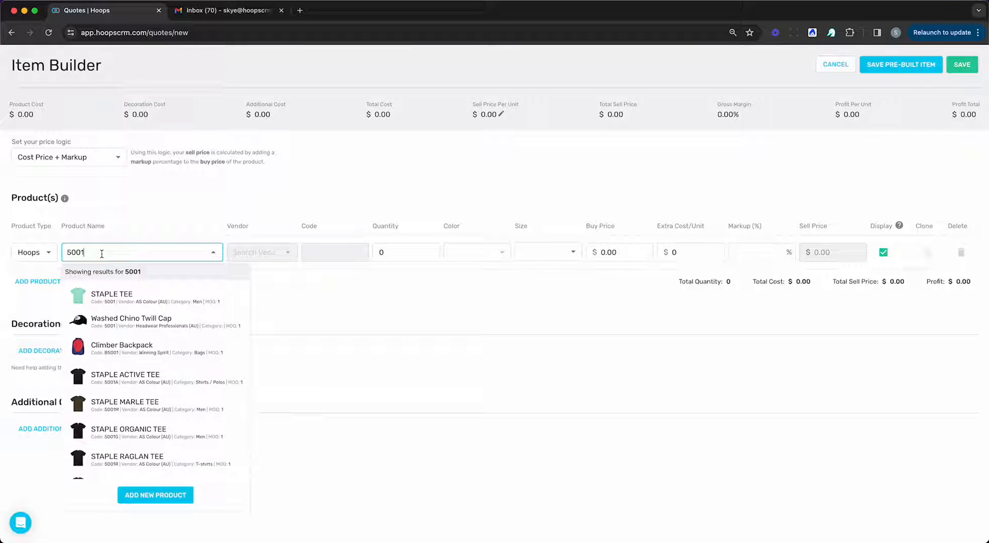
left_click(122, 301)
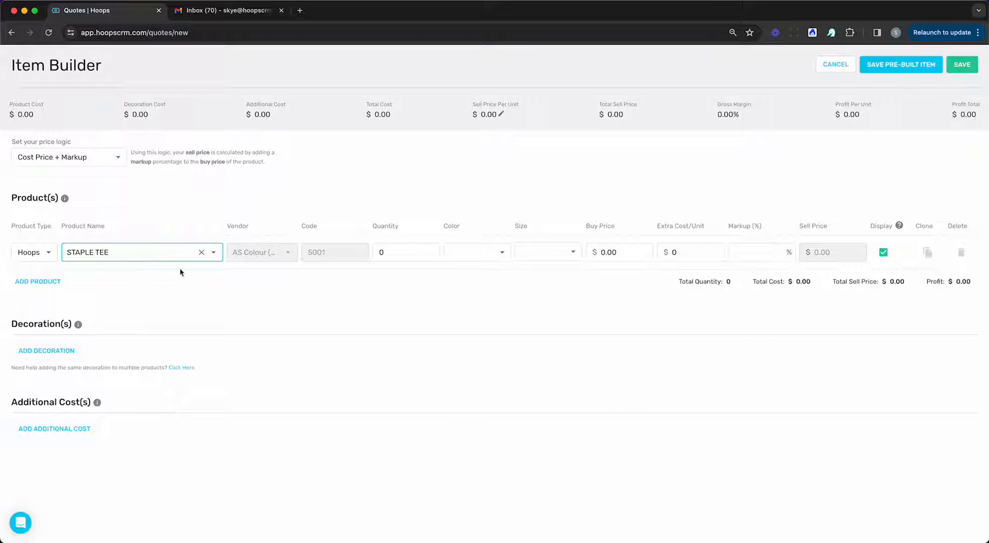
Step: Set the tee row to quantity 100, colour AUTUMN, size SML, markup 50.00
left_click(381, 252)
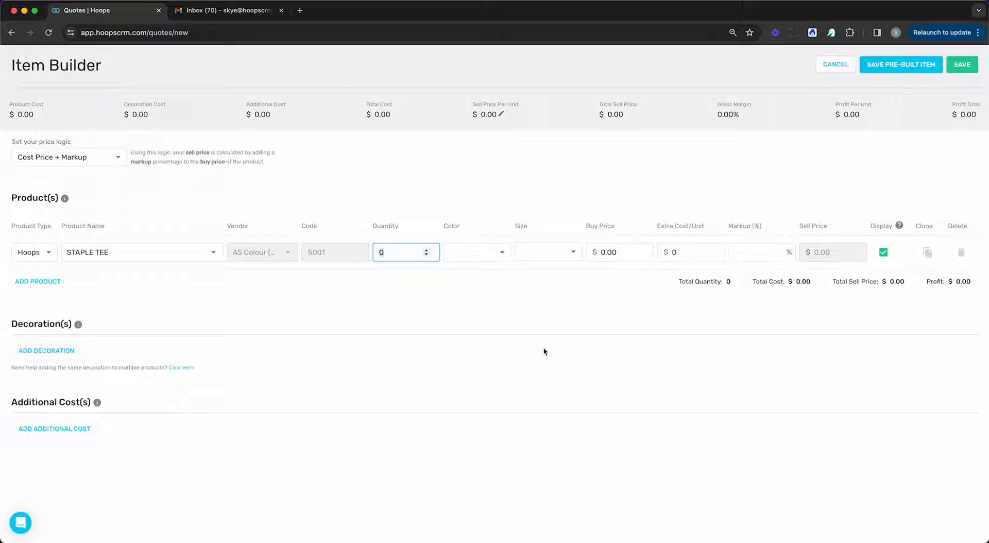
type("100")
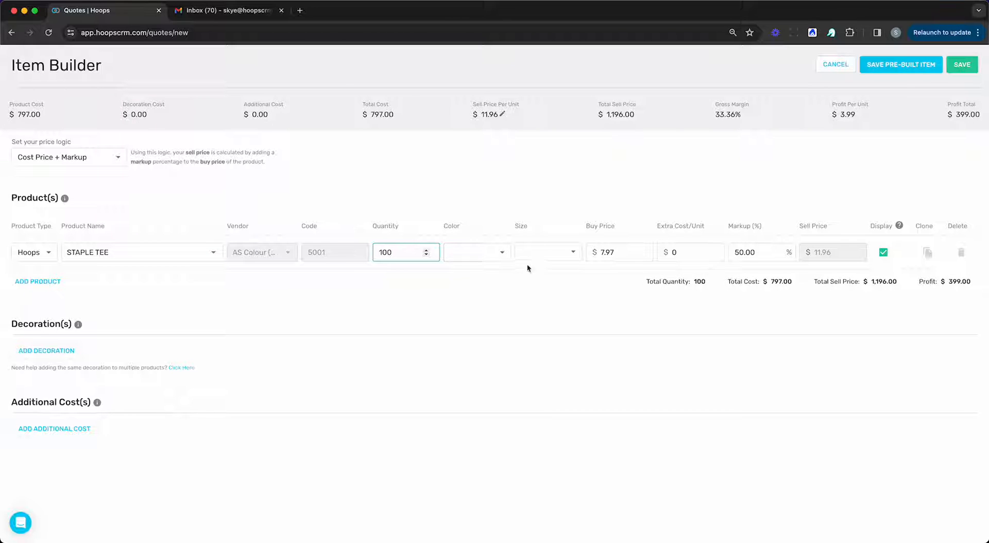
left_click(490, 253)
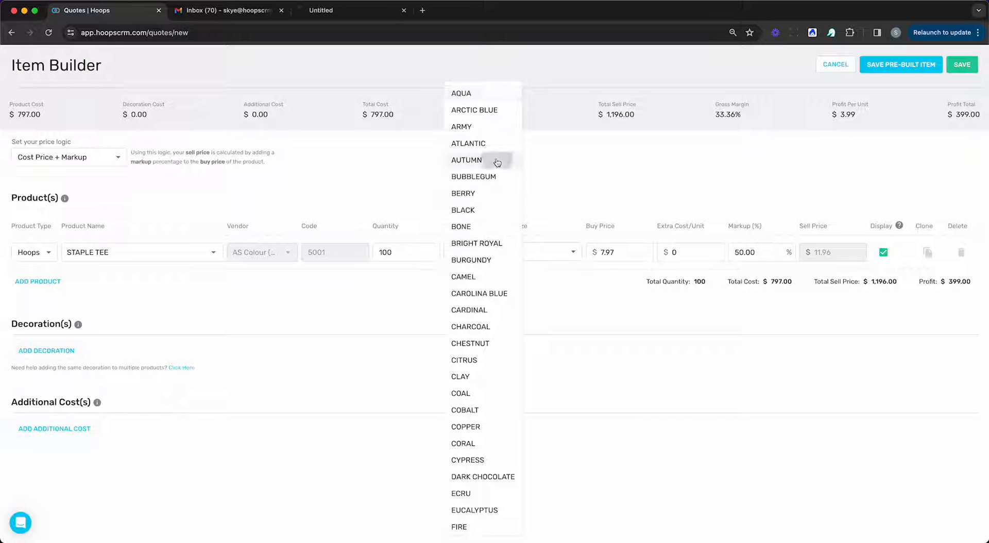
left_click(497, 163)
left_click(546, 251)
left_click(536, 265)
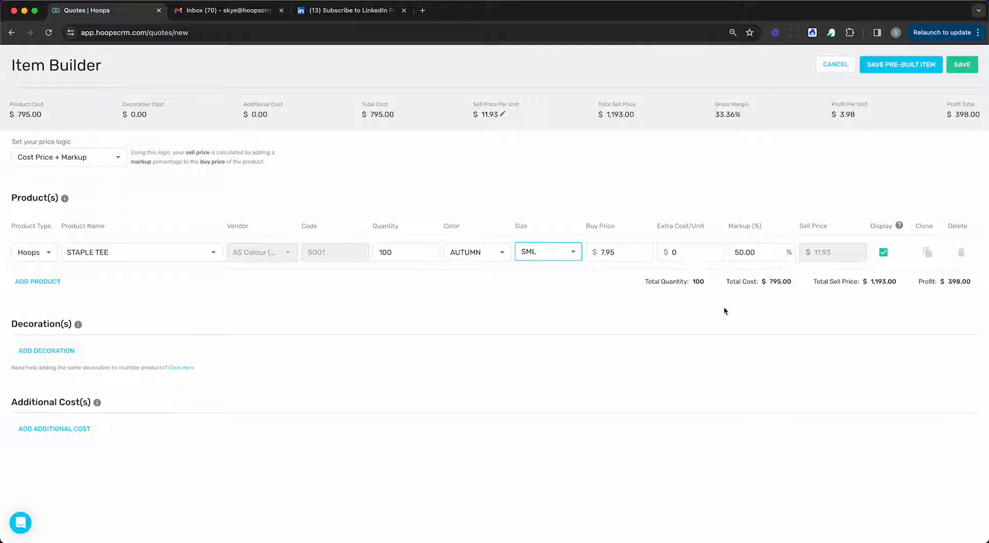
left_click(756, 252)
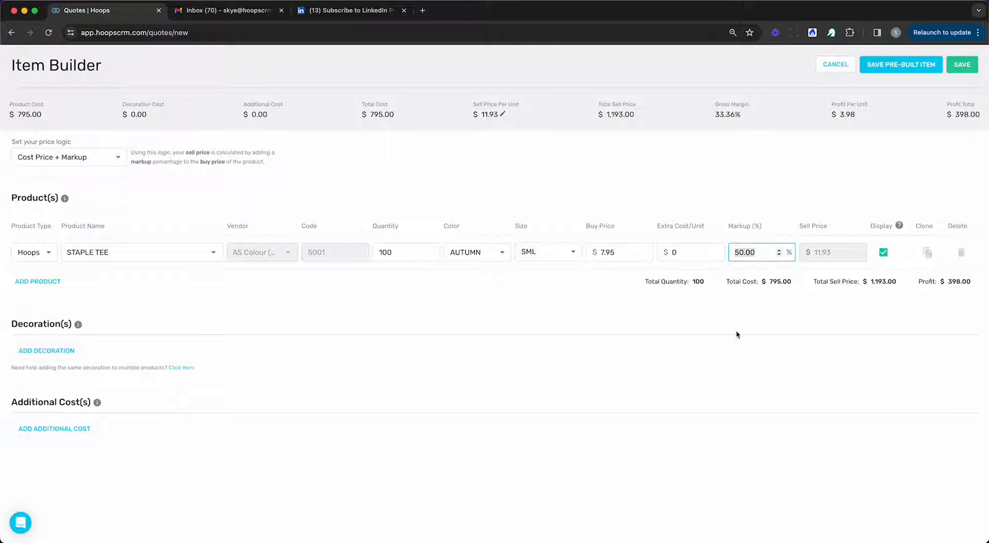
left_click(757, 300)
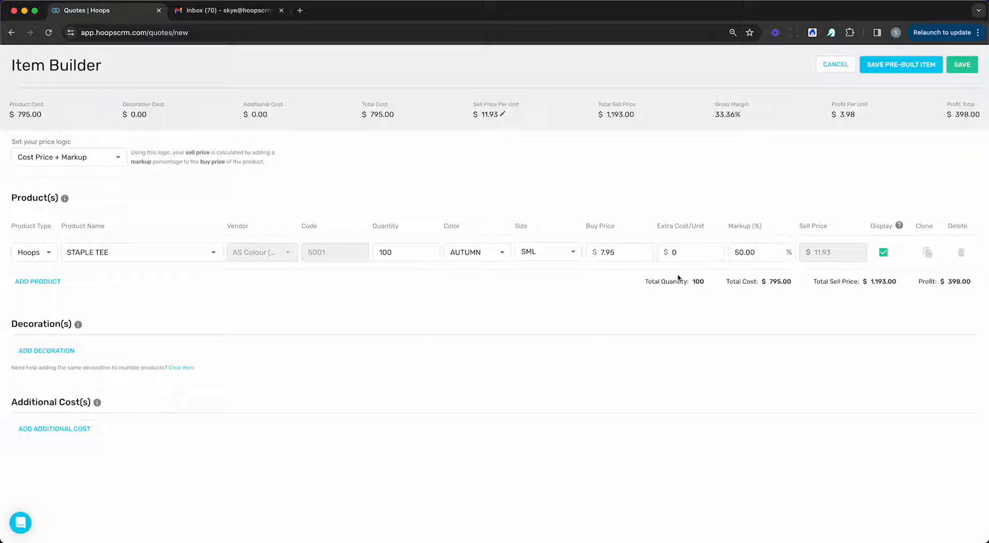
Step: Duplicate the STAPLE TEE row twice and set the copies to sizes MED and LRG
left_click(927, 253)
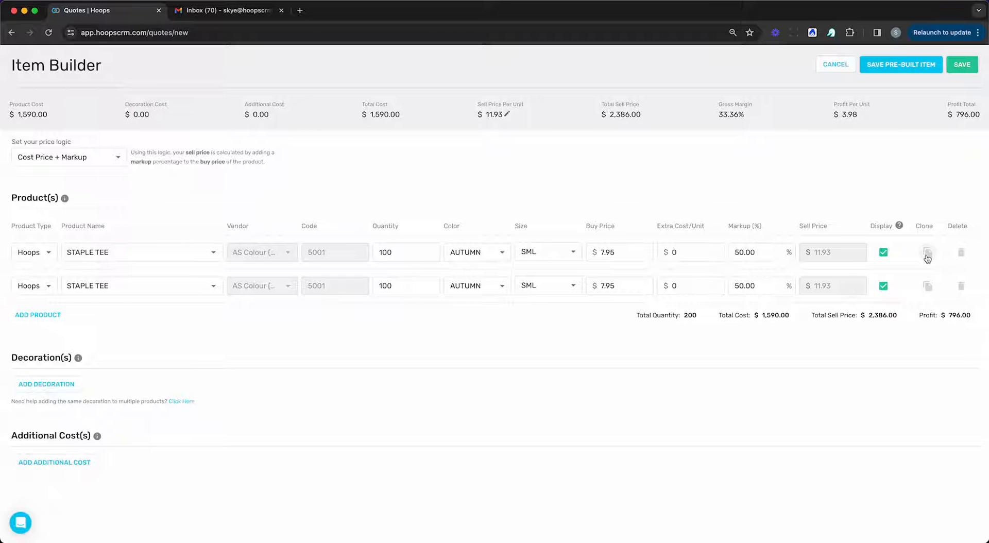
left_click(927, 255)
left_click(577, 289)
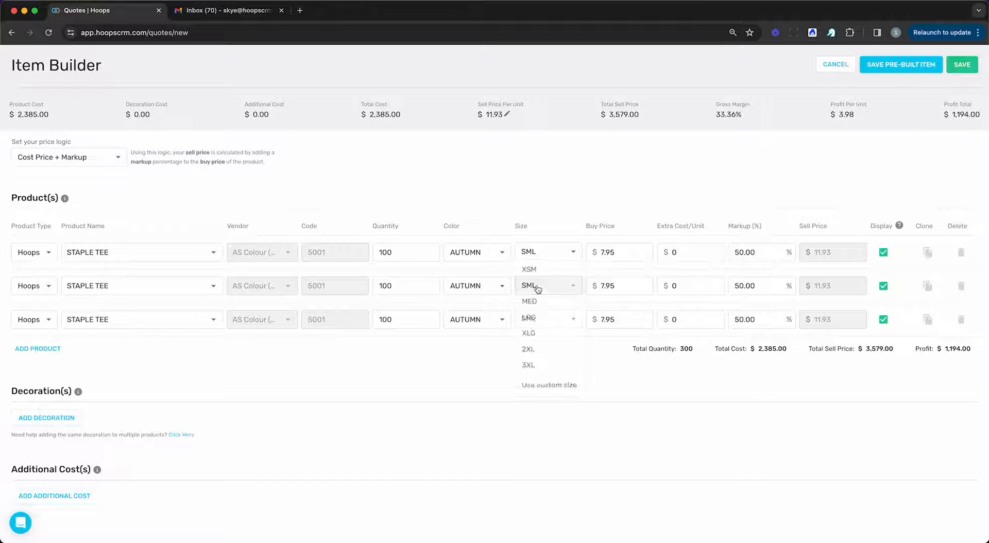
left_click(559, 304)
left_click(554, 319)
left_click(551, 352)
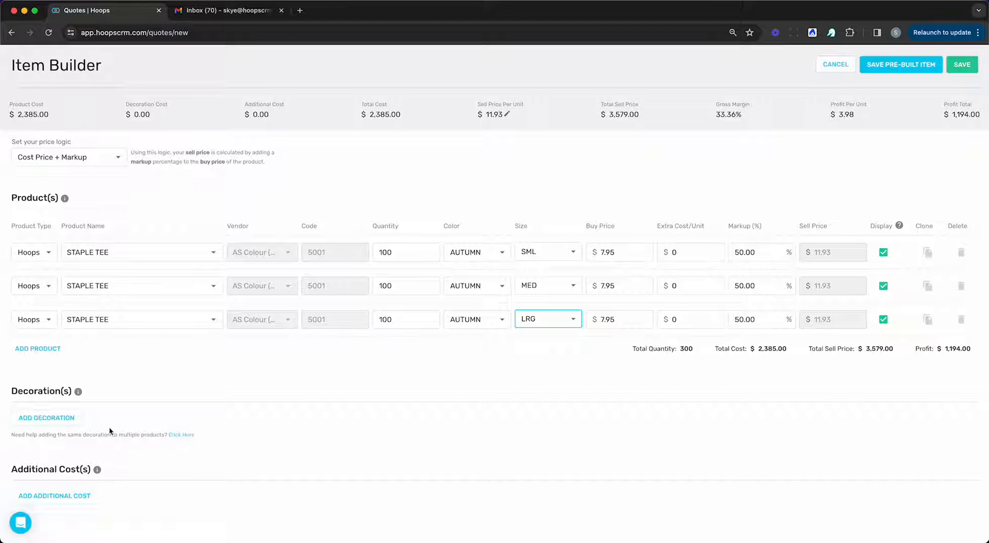
Step: Add a decoration line and bring up the list of available decorations
left_click(60, 419)
scroll(78, 427, "down", 1)
left_click(85, 442)
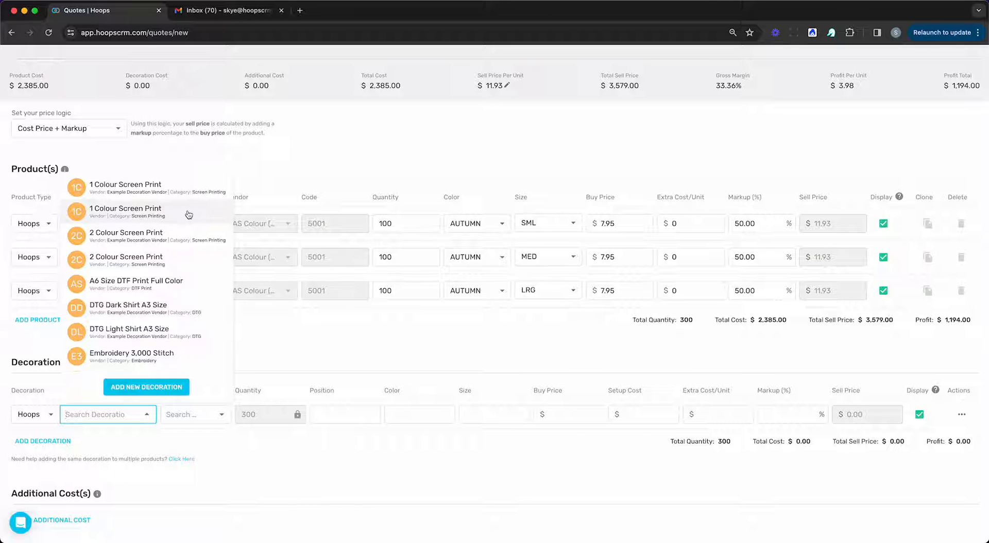
Step: Choose 1 Colour Screen Print decoration at position LHFC, colour White, size 300mm
left_click(189, 215)
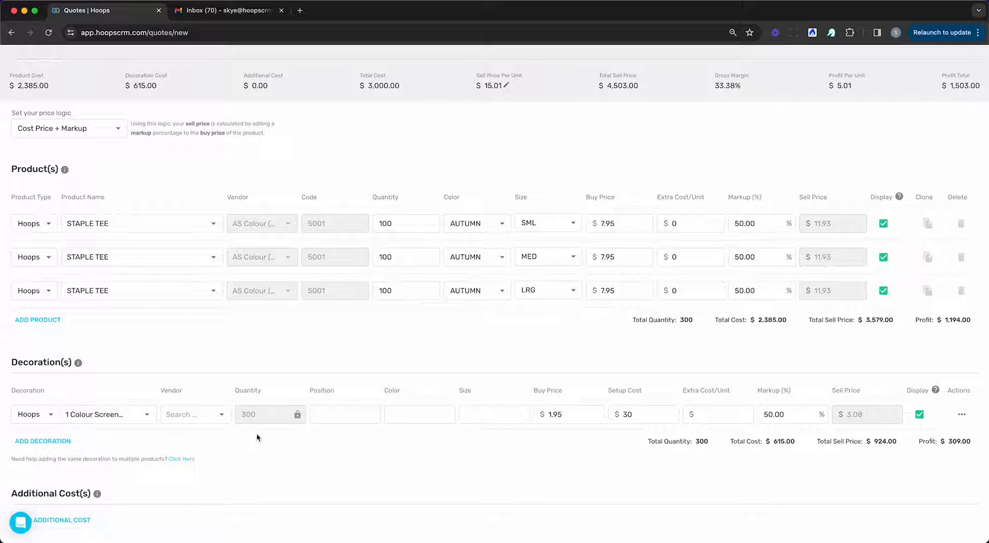
left_click(317, 415)
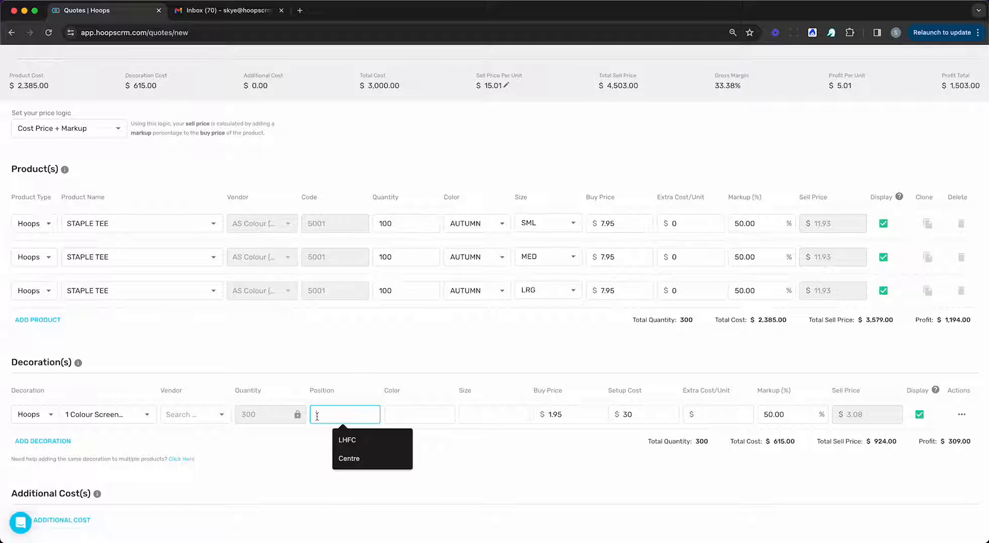
type("LHFC")
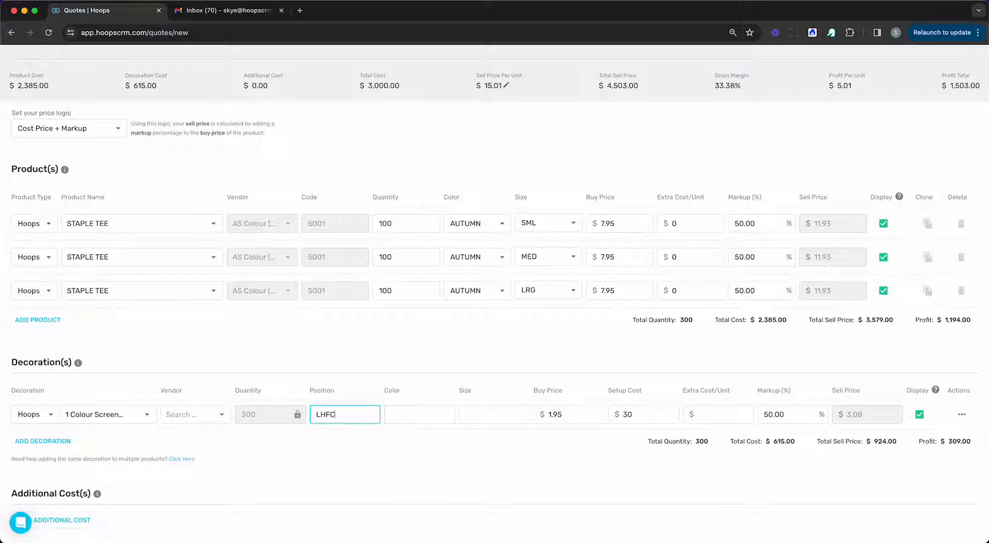
left_click(411, 419)
type("White")
key("Tab")
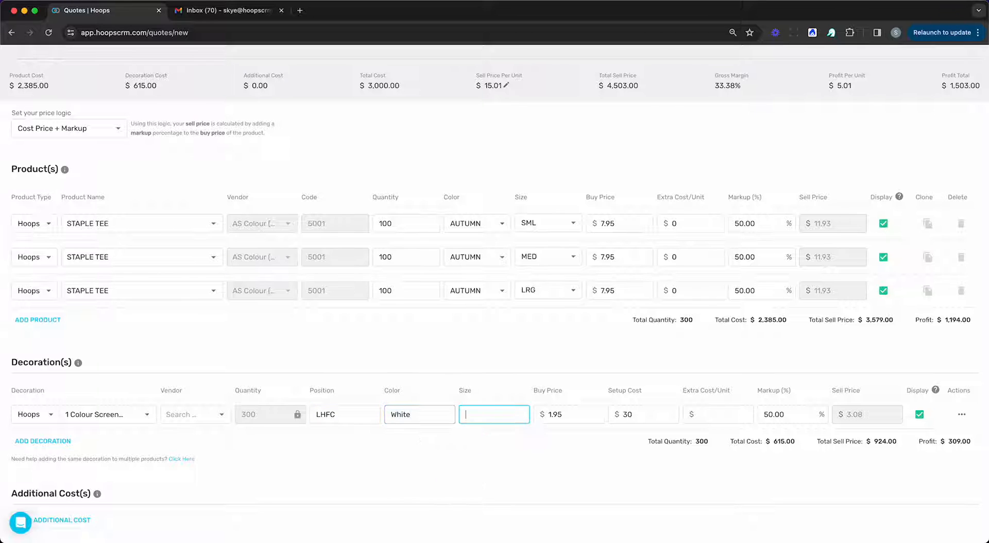
type("300mm")
left_click(557, 340)
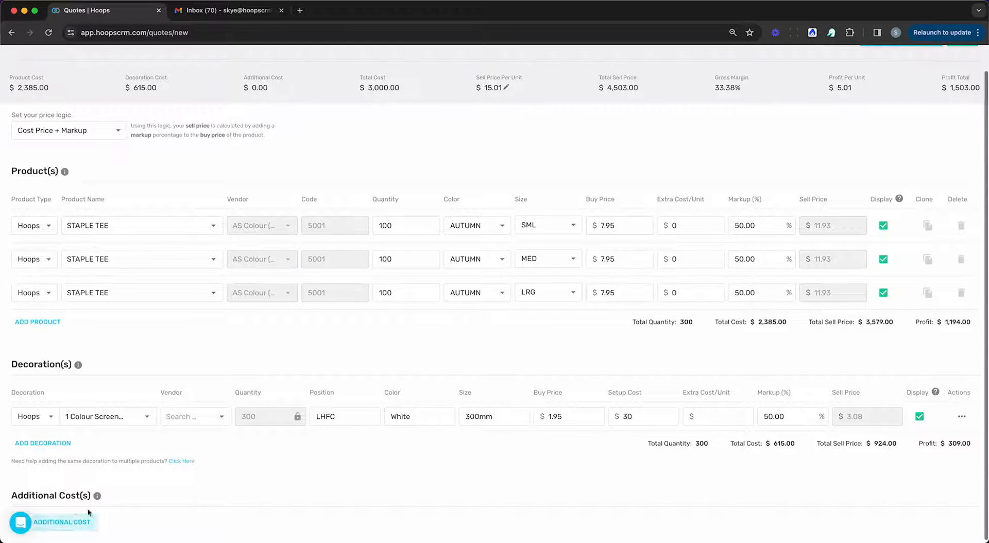
Step: Add an additional cost named Shipping at rate 15 and check the updated cost summary
left_click(82, 525)
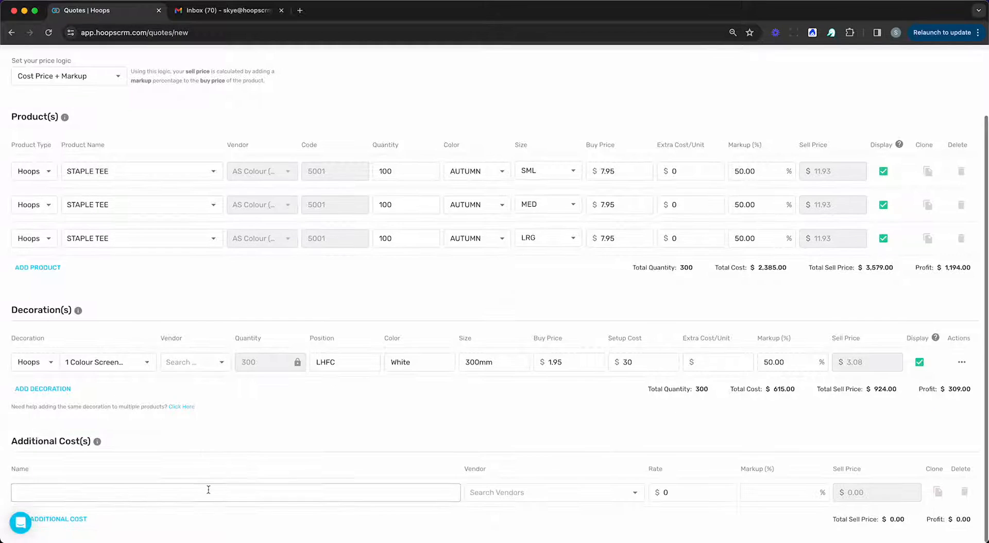
left_click(208, 489)
type("Shipping")
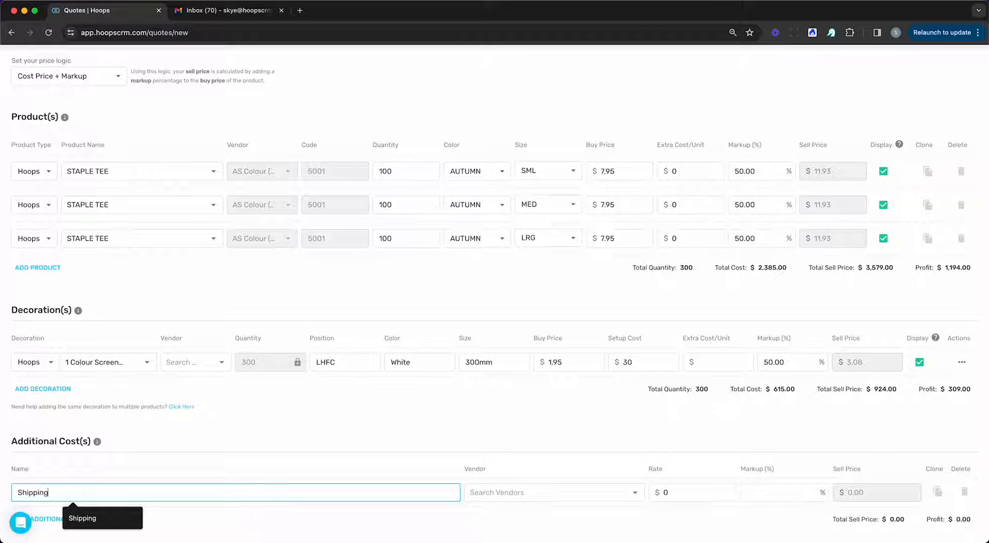
key("Tab")
key("Tab")
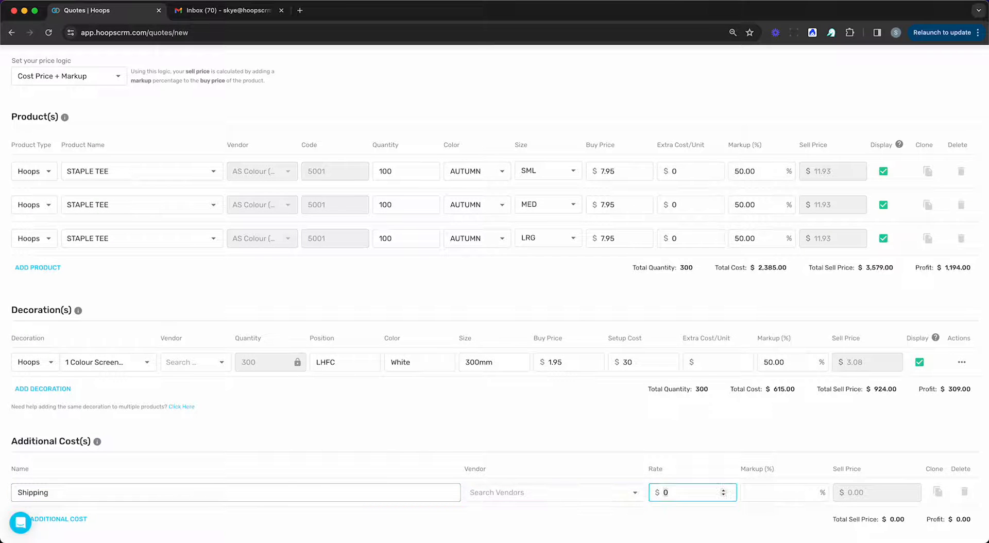
type("15")
left_click(392, 464)
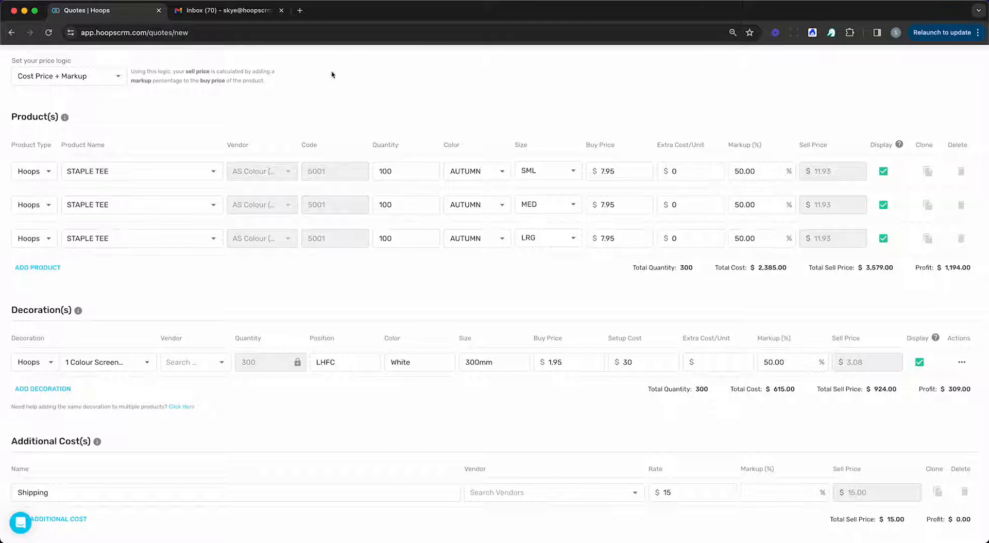
scroll(769, 344, "up", 1)
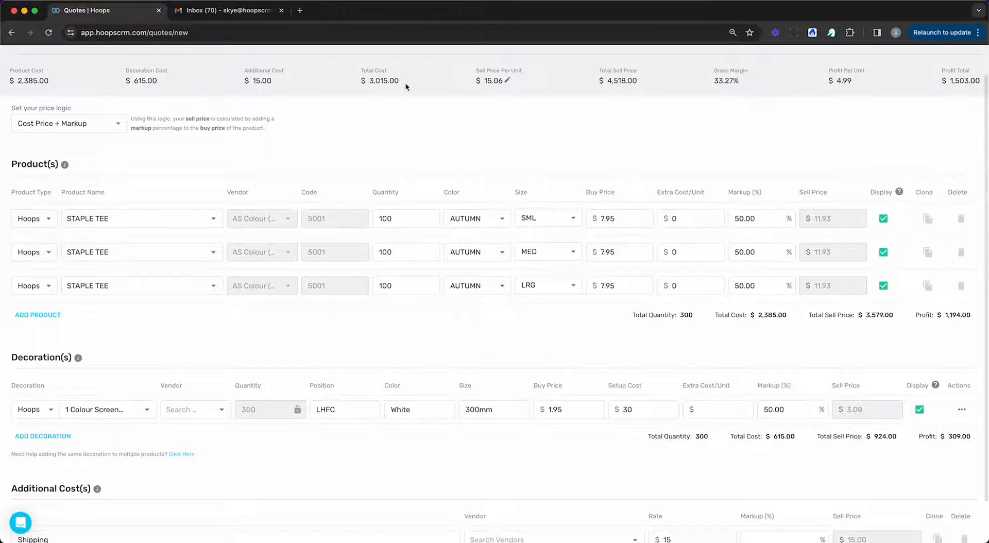
scroll(405, 83, "up", 1)
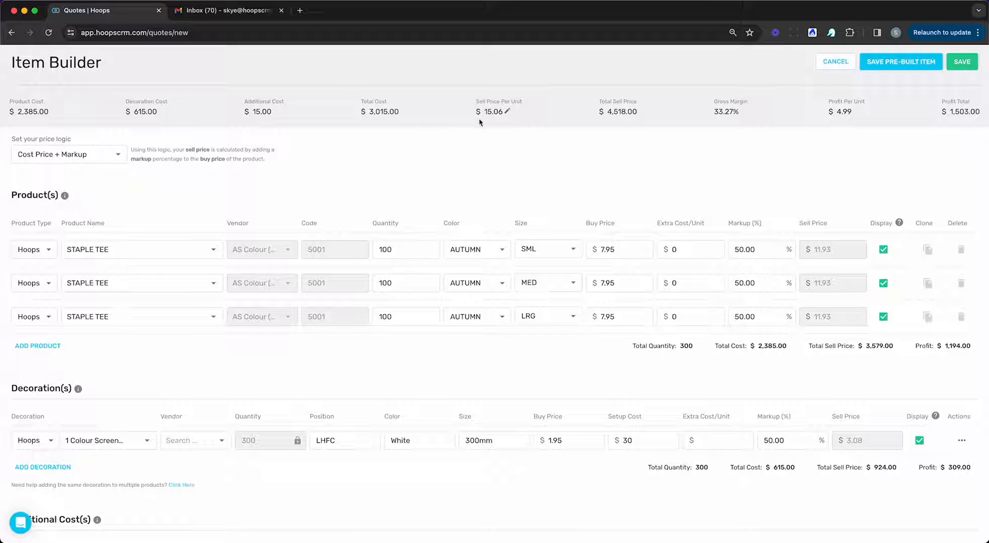
Step: Override the item's sell price per unit to $15.95
left_click(508, 111)
key("BackSpace")
key("BackSpace")
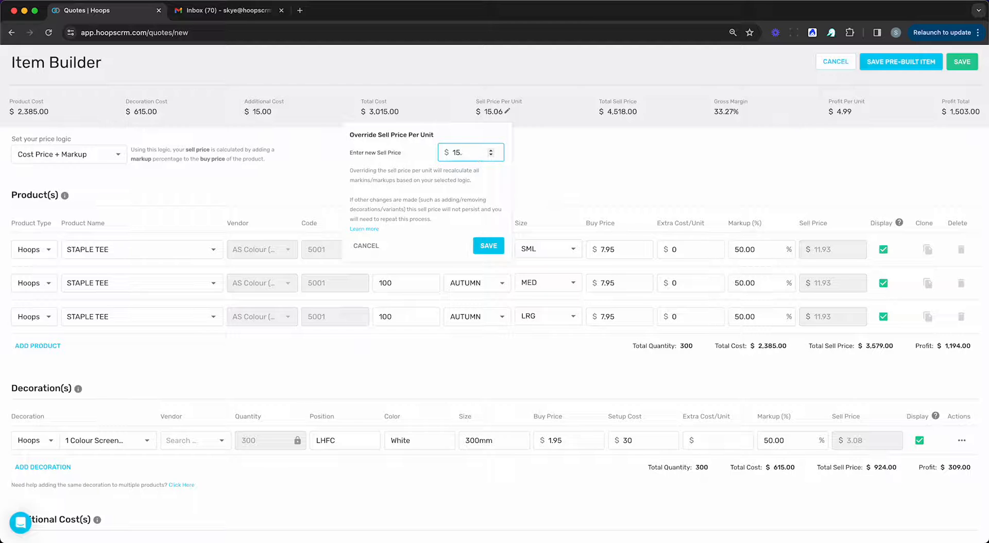
type("95")
left_click(487, 246)
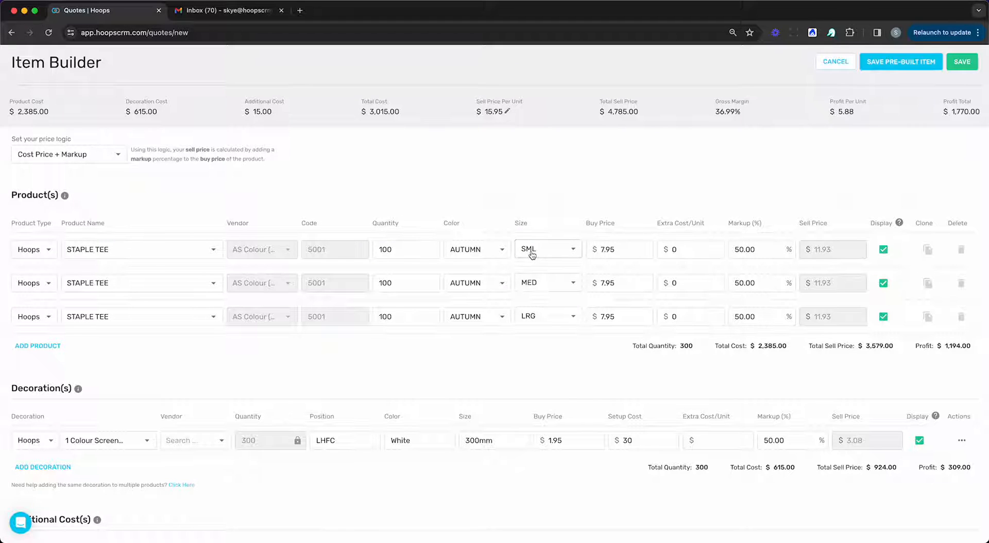
Step: Scroll through the Item Builder to review the $0.89-per-unit adjustment line
scroll(530, 254, "down", 1)
scroll(530, 254, "down", 1)
scroll(530, 253, "up", 1)
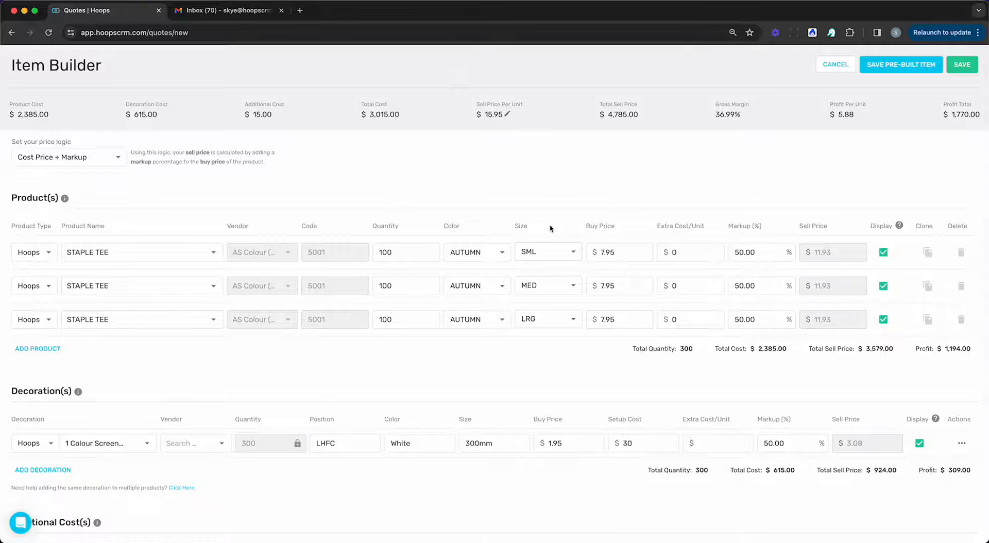
scroll(550, 228, "down", 4)
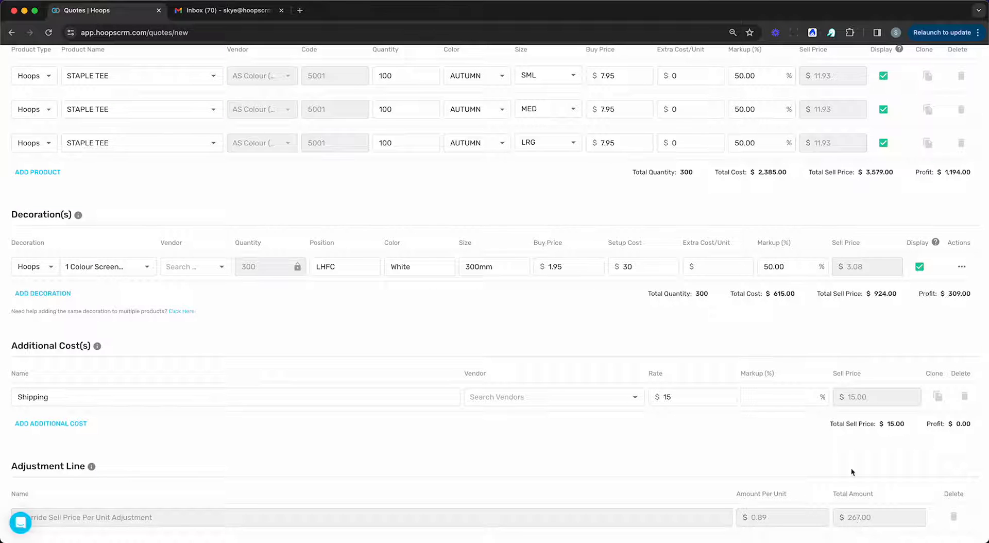
scroll(805, 457, "up", 3)
scroll(806, 457, "down", 3)
scroll(660, 462, "up", 5)
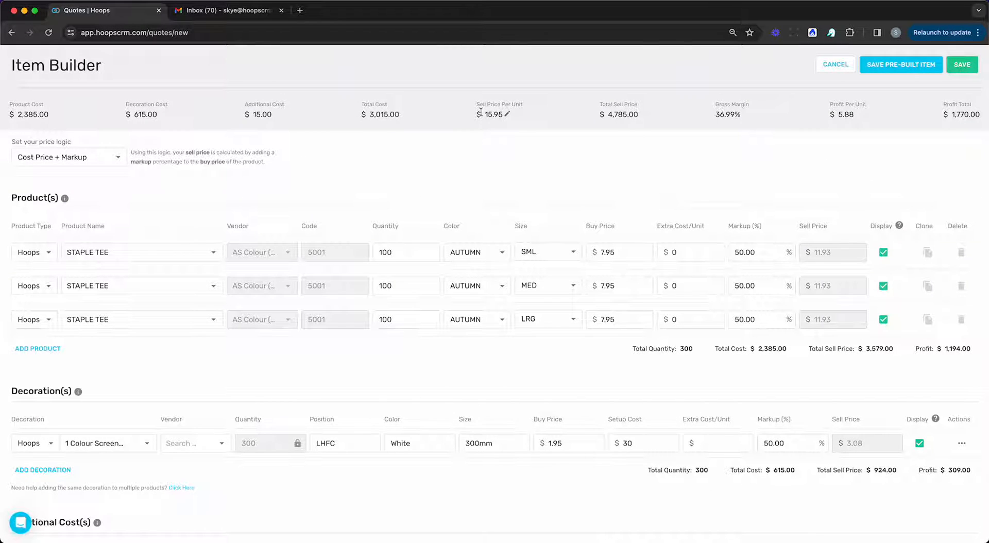
scroll(647, 479, "down", 3)
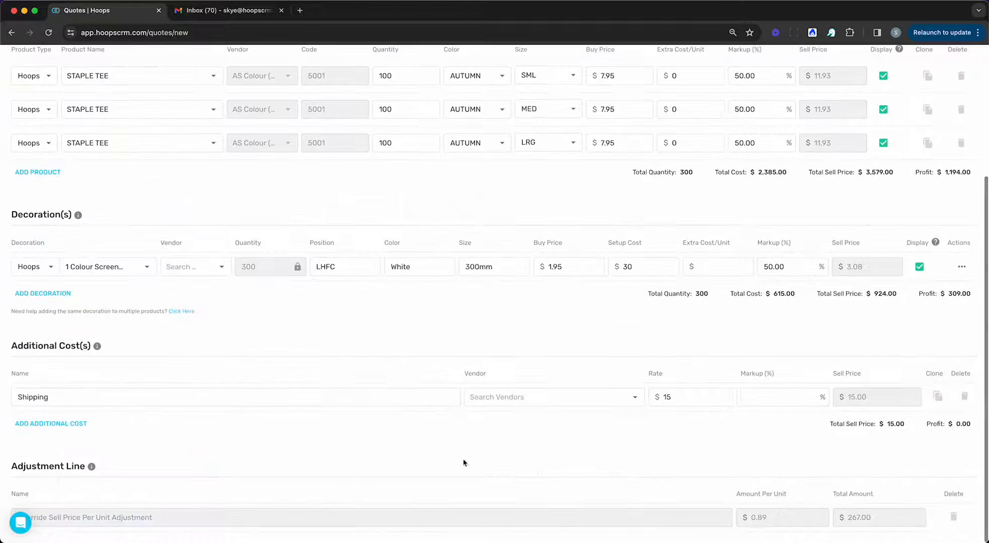
scroll(582, 399, "up", 3)
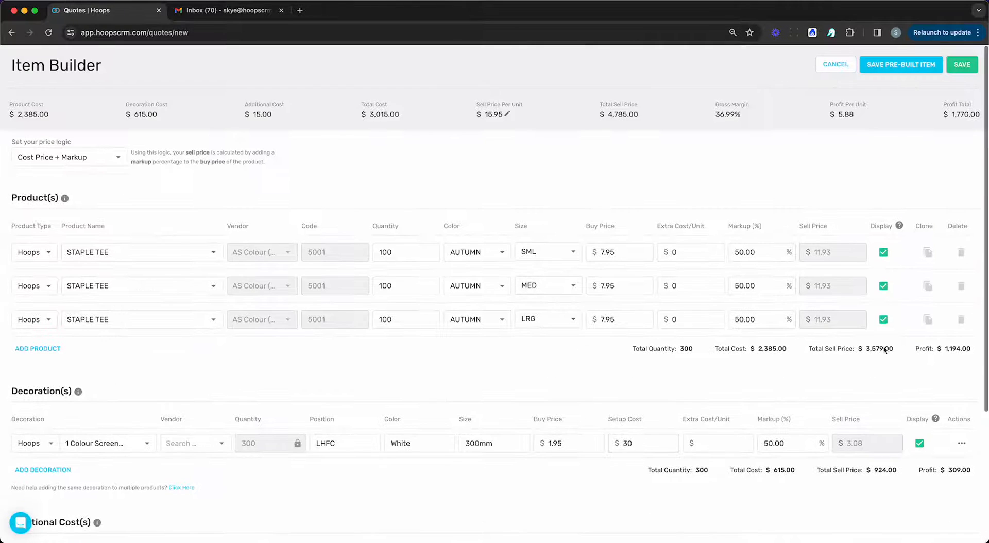
Step: Save the STAPLE TEE item to the quote and set its line image to the AUTUMN tee
left_click(964, 64)
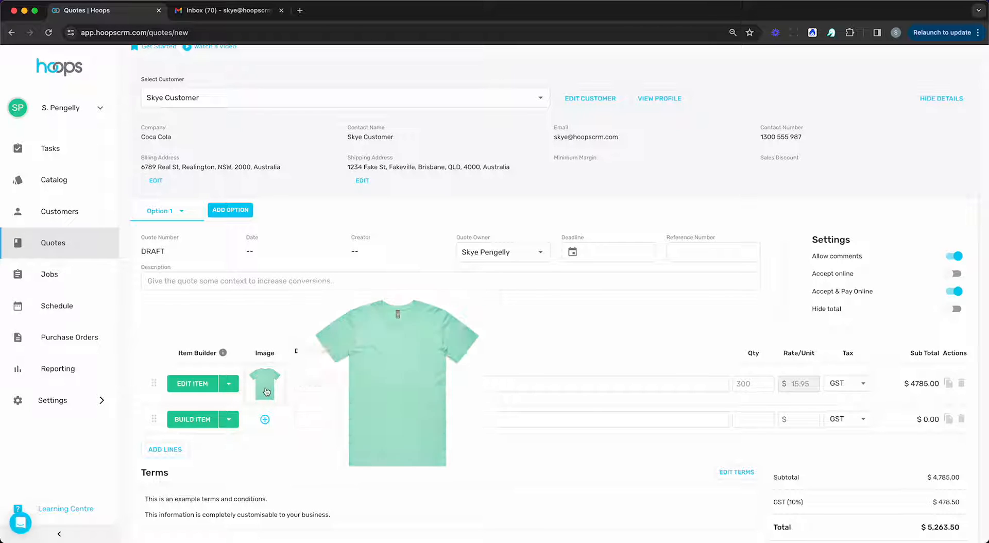
mouse_move(263, 375)
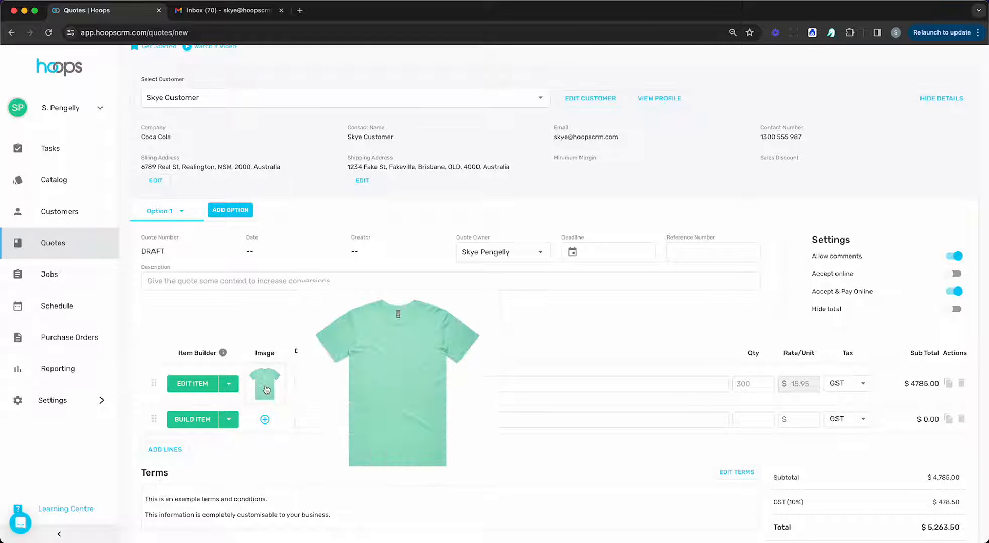
left_click(266, 388)
scroll(567, 309, "down", 5)
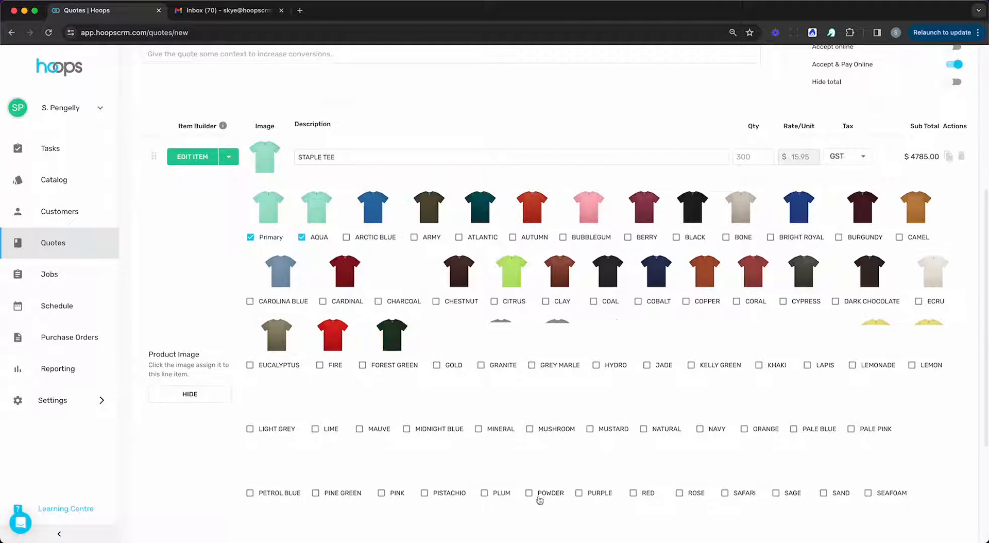
mouse_move(630, 448)
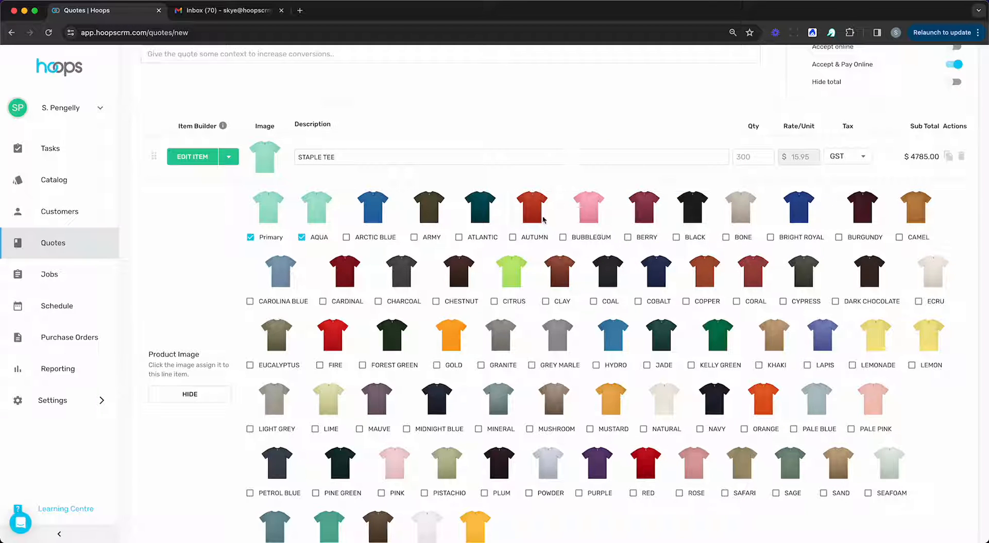
left_click(525, 212)
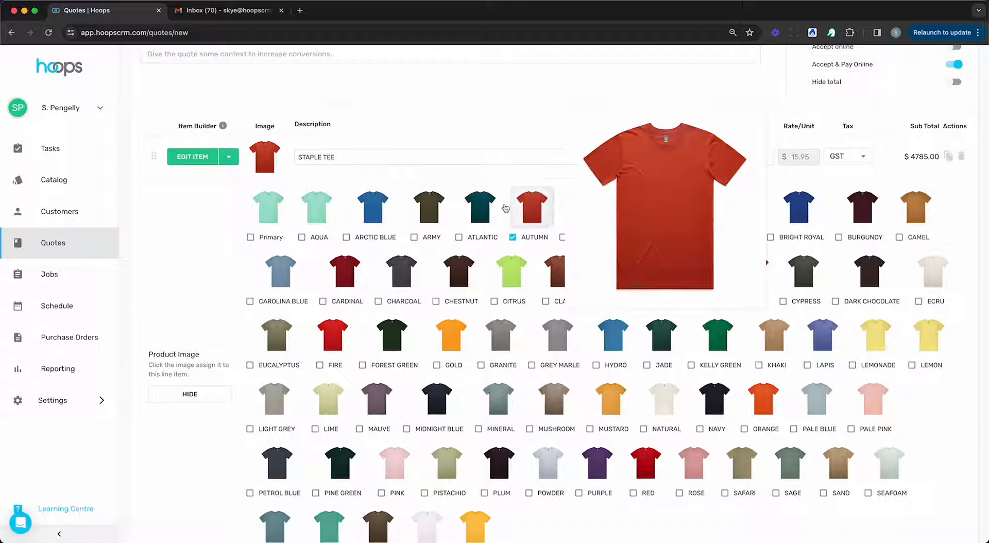
left_click(202, 393)
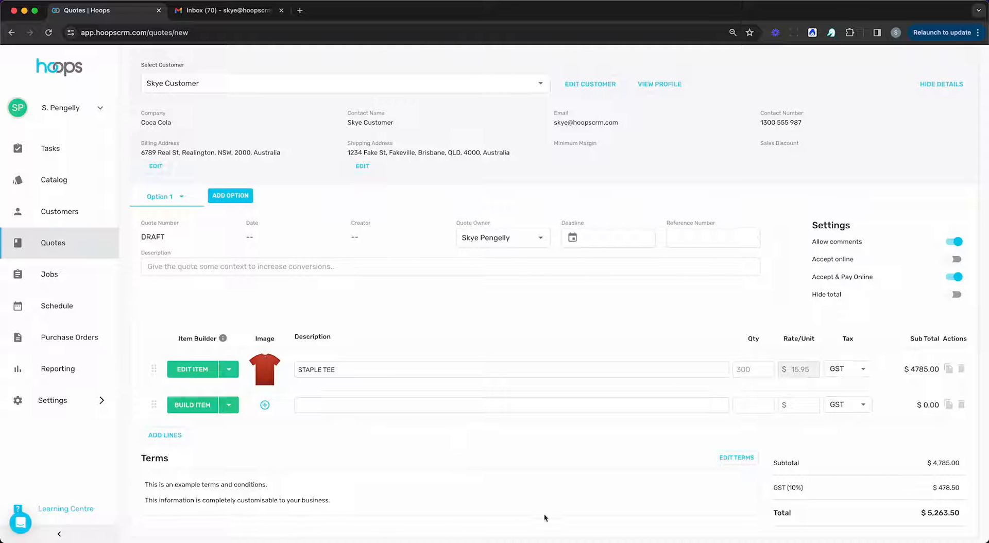
Step: Build a new item with a 5001 STAPLE TEE row: quantity 100, AUTUMN, size SML
left_click(185, 405)
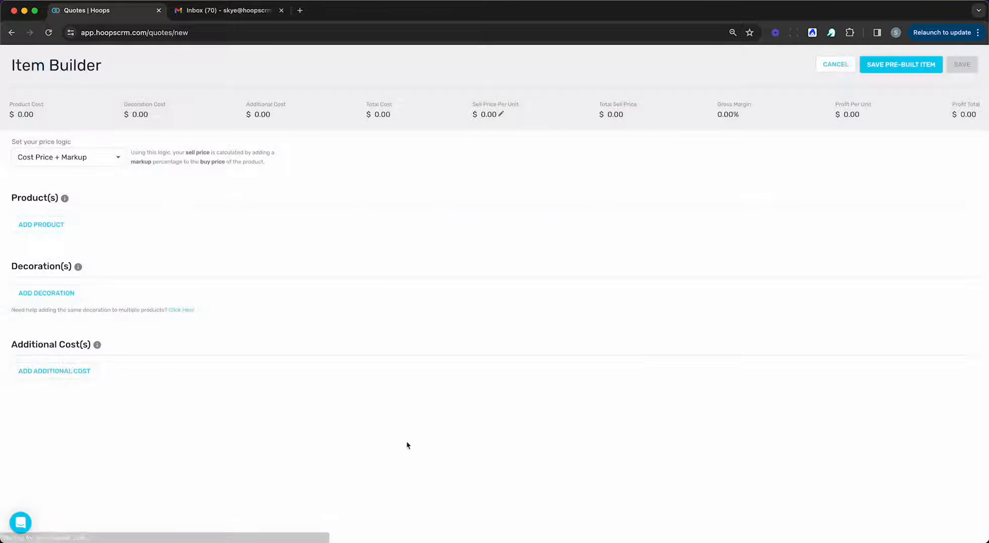
left_click(41, 224)
left_click(93, 255)
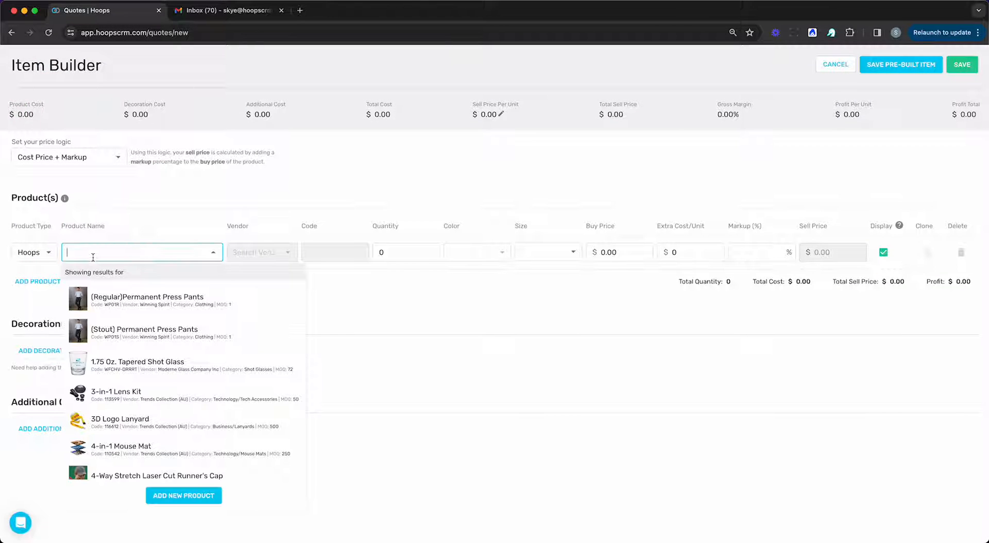
type("5001")
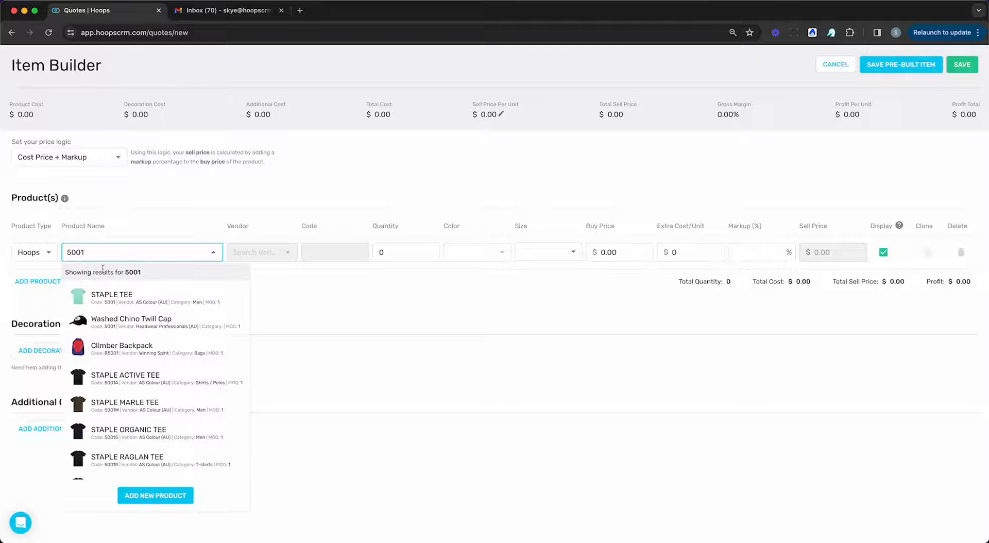
left_click(111, 296)
left_click(394, 253)
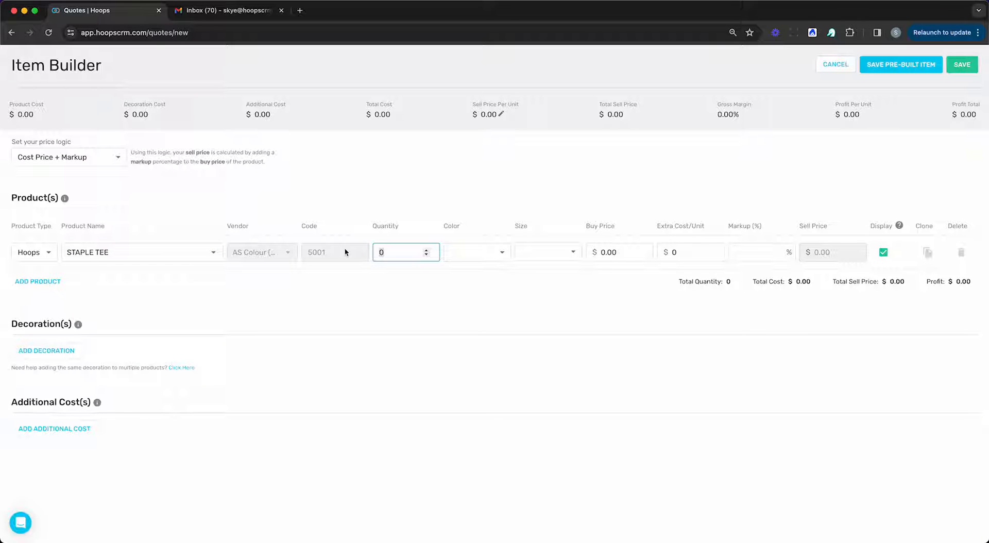
type("100")
left_click(460, 250)
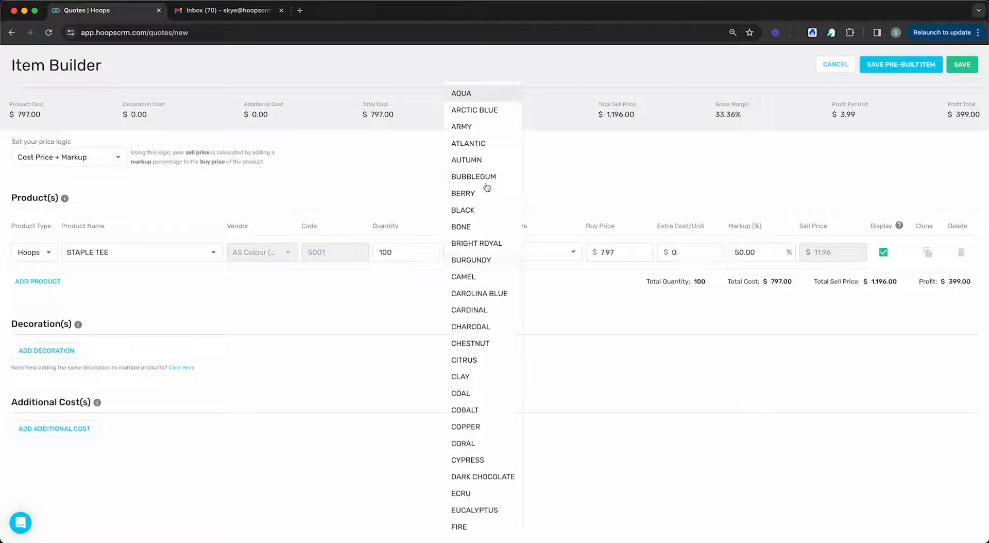
left_click(483, 162)
left_click(545, 252)
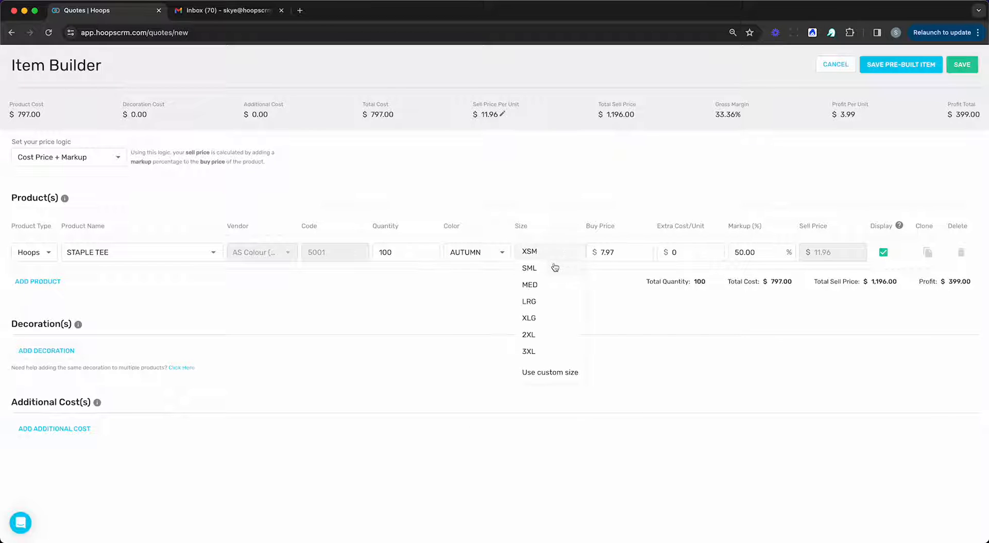
left_click(536, 266)
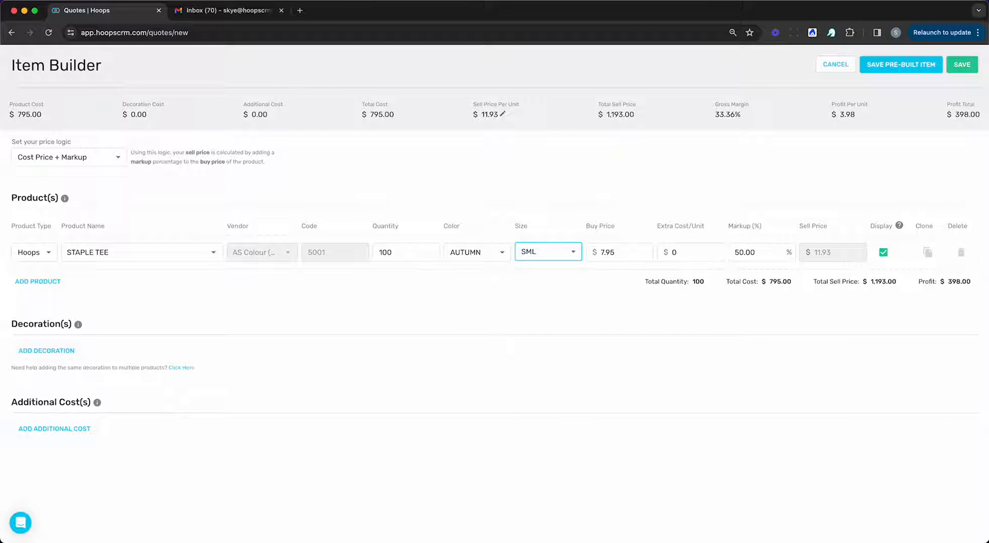
Step: Duplicate the row twice with sizes MED and LRG and save it as a quote line
left_click(929, 258)
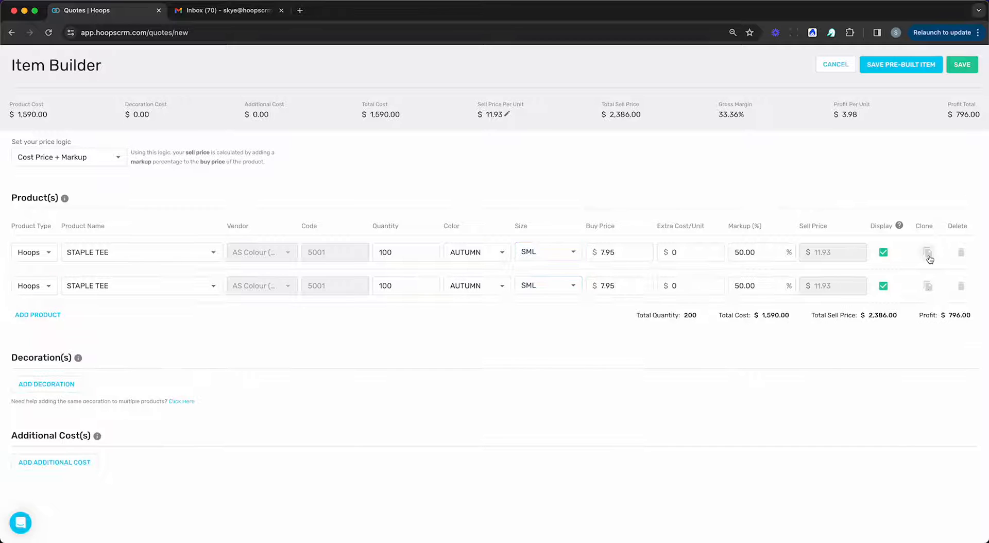
left_click(929, 258)
left_click(559, 288)
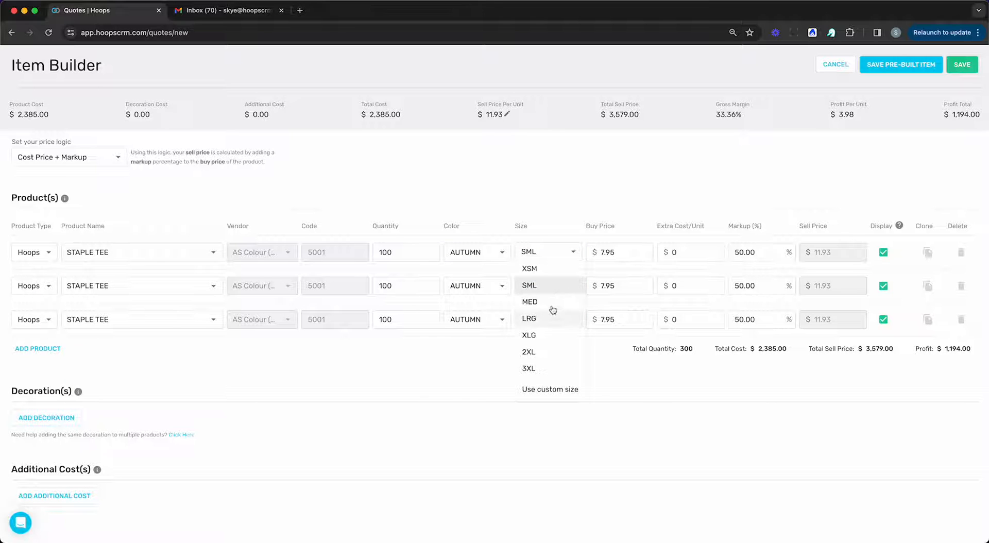
left_click(552, 302)
left_click(556, 320)
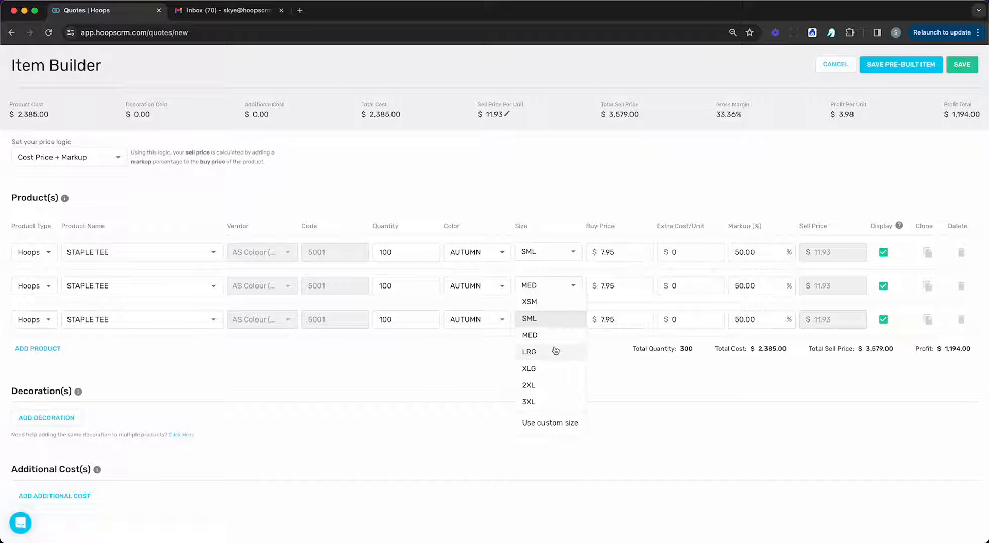
left_click(556, 352)
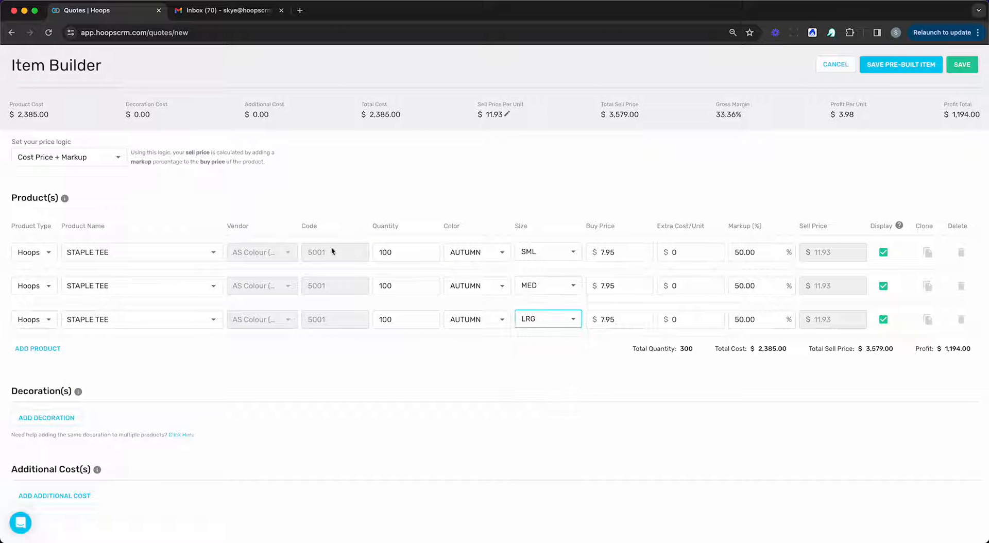
left_click(962, 65)
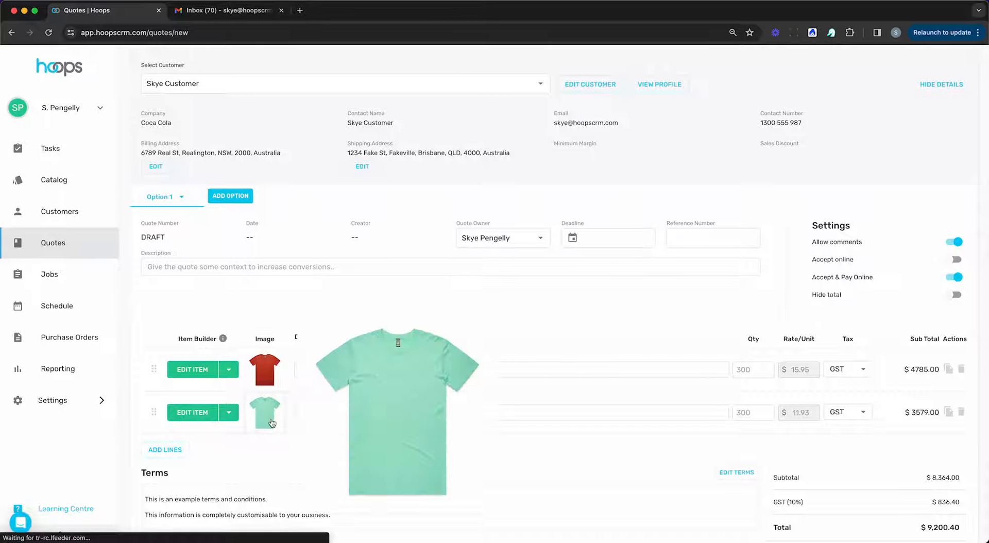
Step: Show the second line's image in Autumn, then add a new quote line and open its Item Builder
left_click(265, 414)
left_click(521, 469)
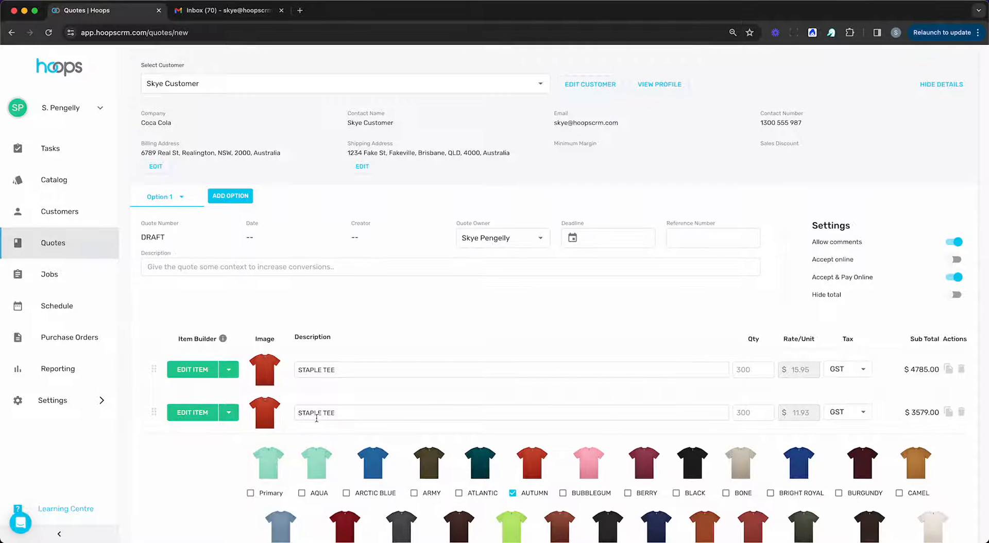
scroll(268, 438, "down", 5)
left_click(208, 426)
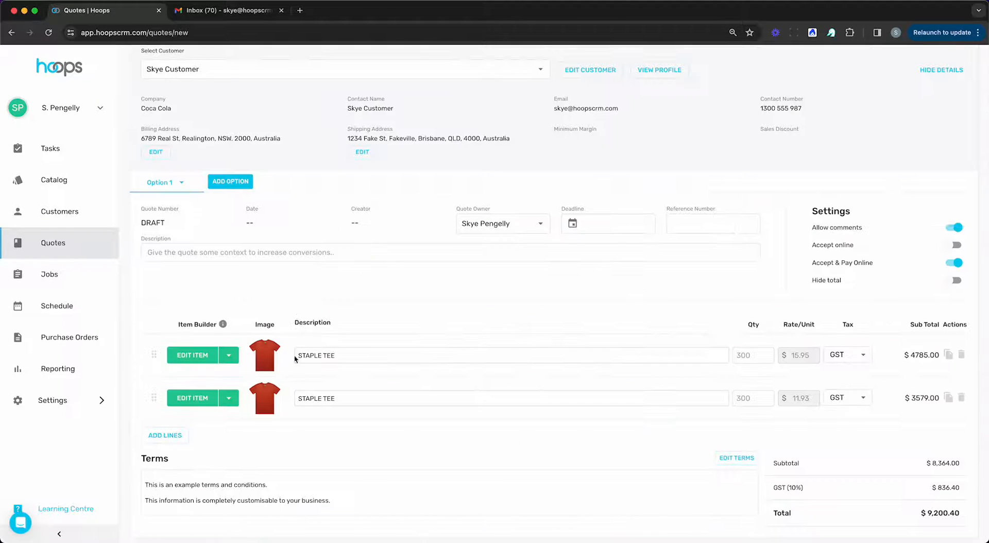
left_click(175, 437)
left_click(192, 434)
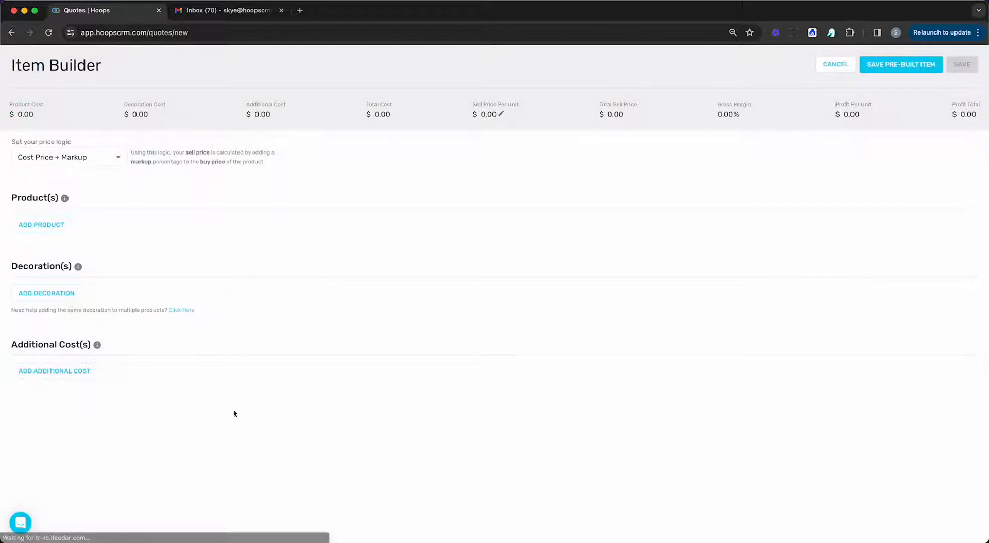
Step: Add a 1 Colour Screen Print decoration: 300 pieces, LHFC, White, 300mm, and save the item
left_click(50, 299)
left_click(98, 318)
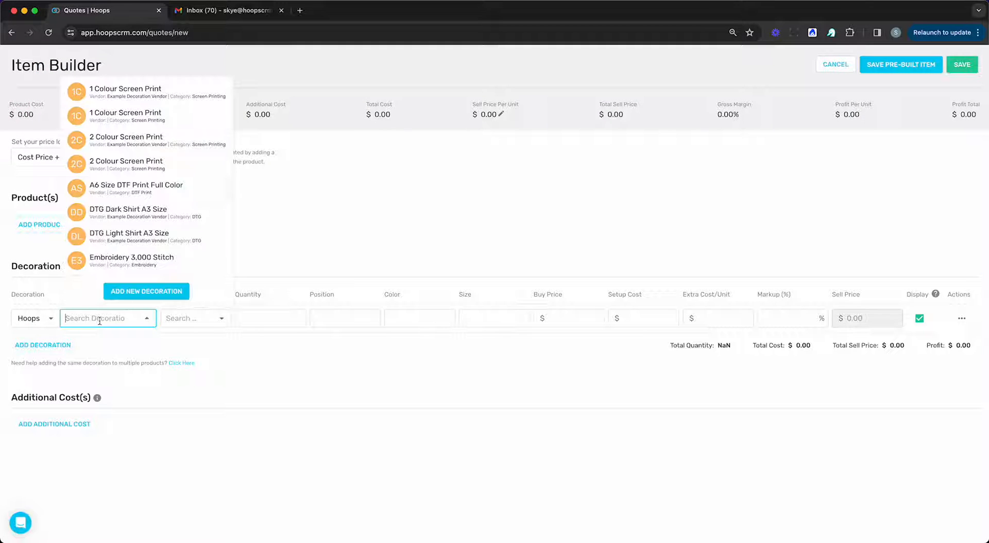
left_click(127, 94)
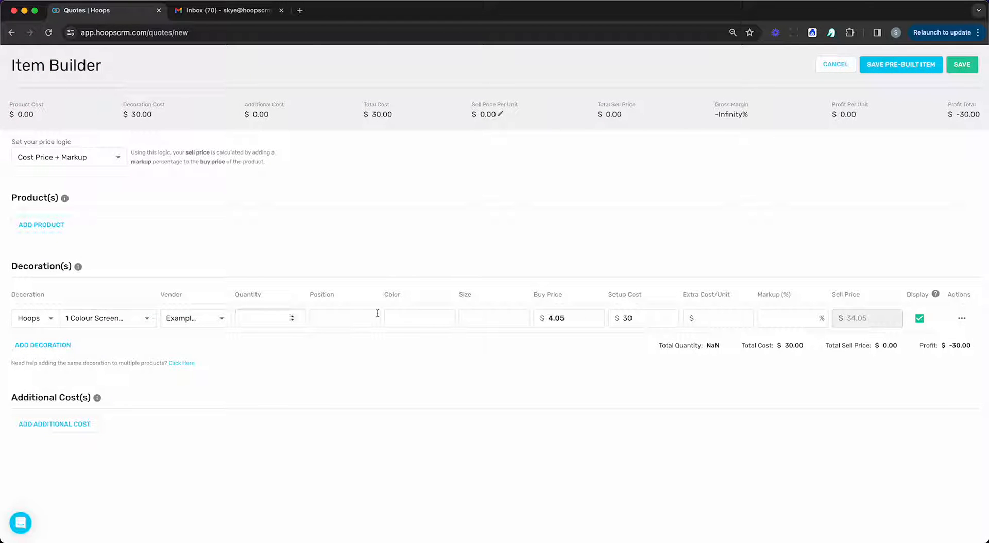
left_click(279, 319)
type("300")
left_click(332, 316)
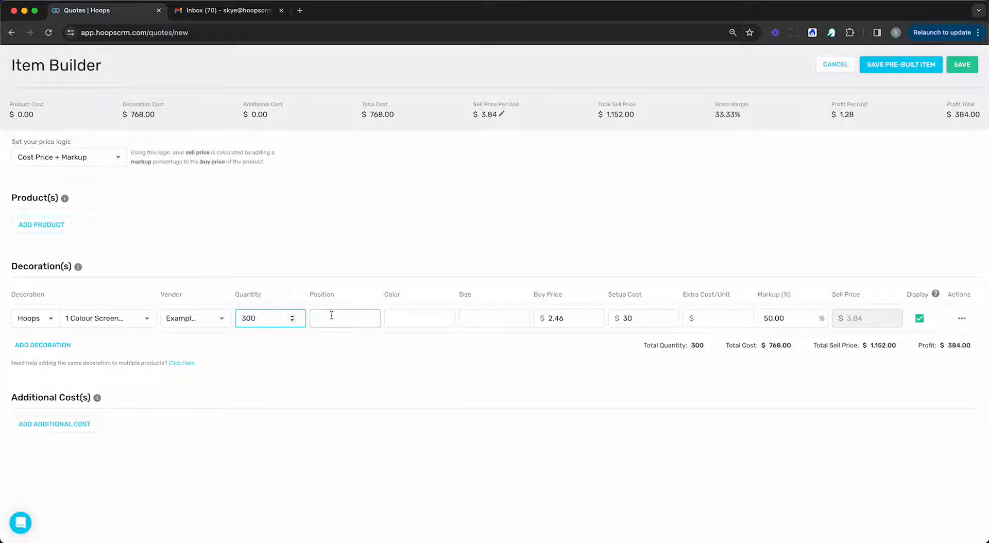
type("LHFC")
key("Tab")
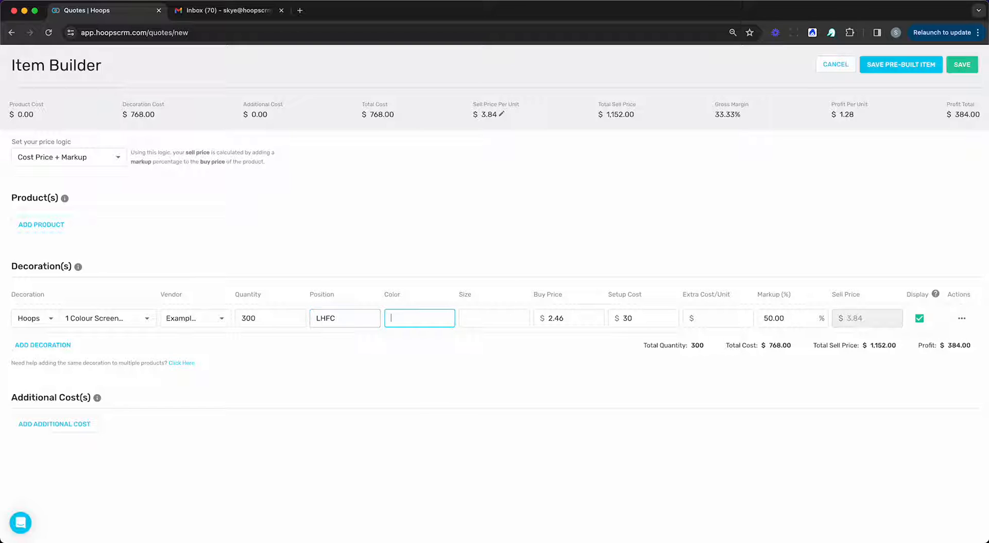
type("White")
key("Tab")
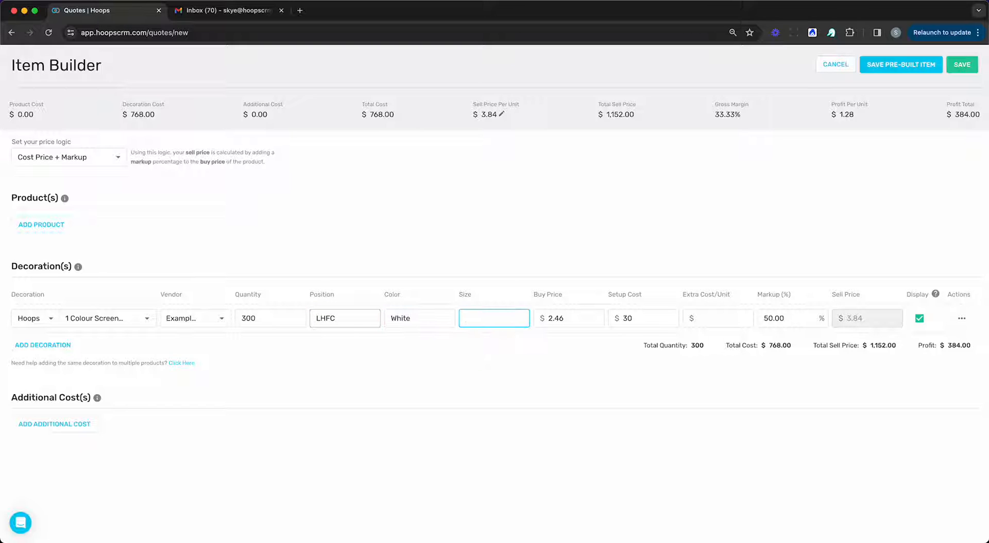
type("300mm")
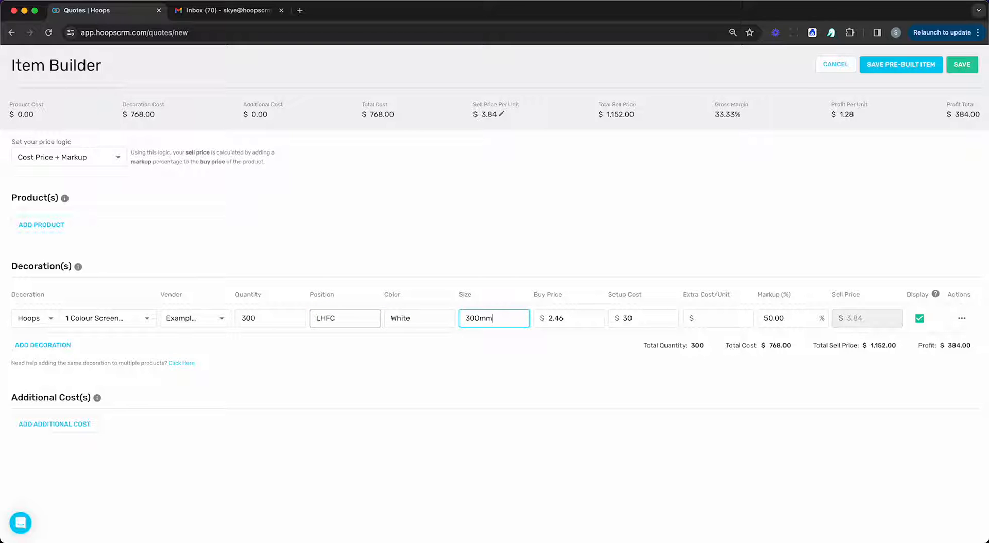
left_click(961, 64)
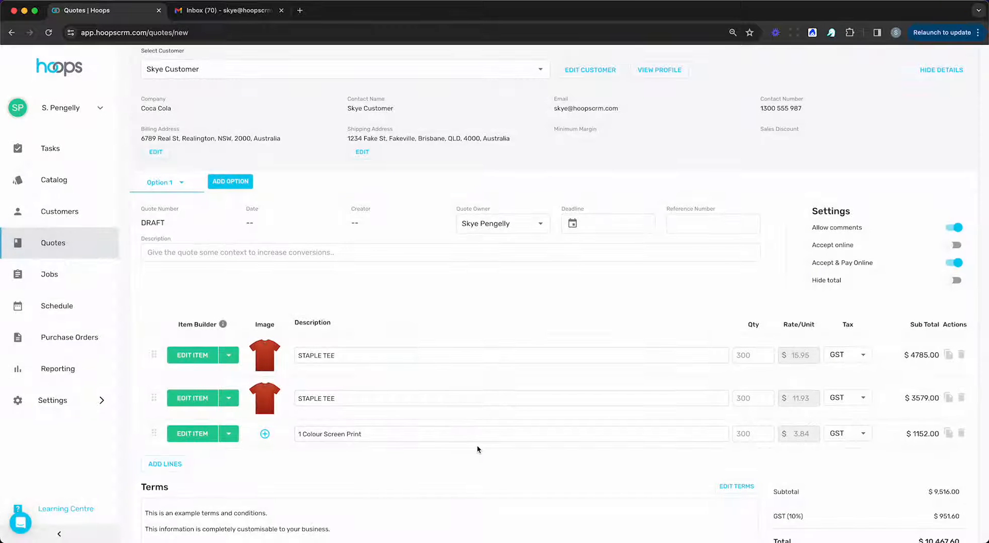
Step: Add a Shipping line to the quote with quantity 1 at rate 15
left_click(180, 465)
left_click(342, 461)
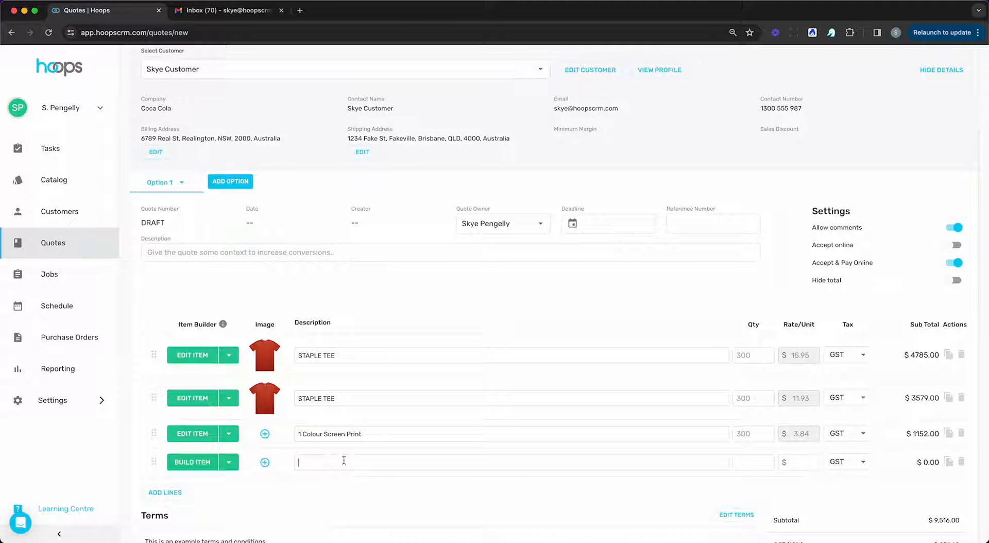
type("Shipping")
key("Tab")
type("1")
key("Tab")
type("15")
left_click(409, 511)
Step: Delete the Shipping, 1 Colour Screen Print and second STAPLE TEE lines
left_click(961, 462)
left_click(961, 435)
left_click(961, 398)
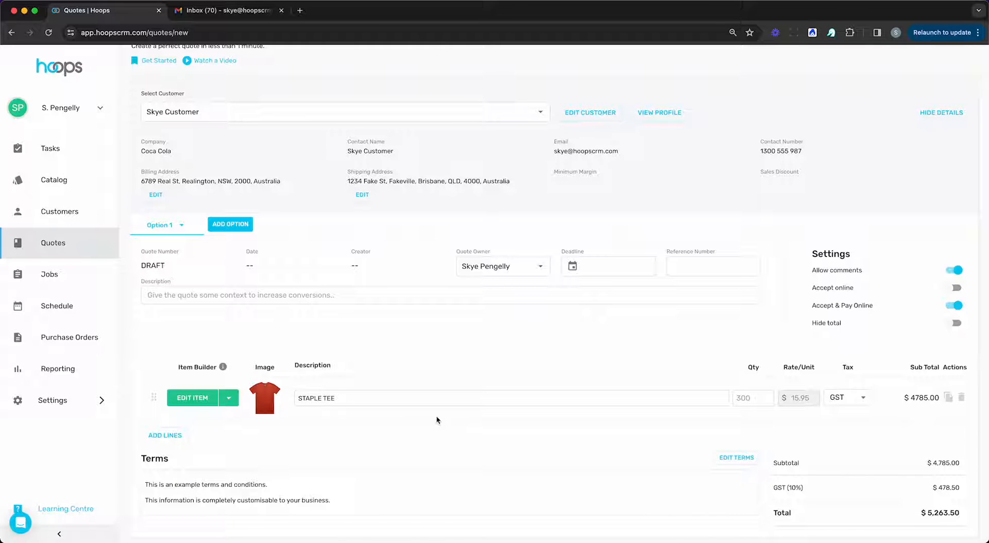
Step: Duplicate the first quote option and rename it 'Option 1: Qty 300'
left_click(182, 225)
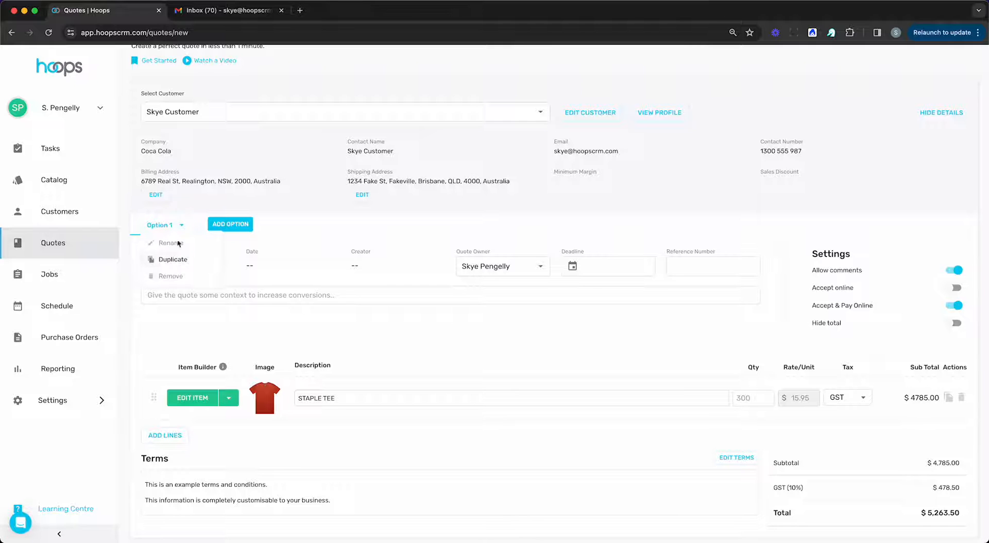
left_click(173, 259)
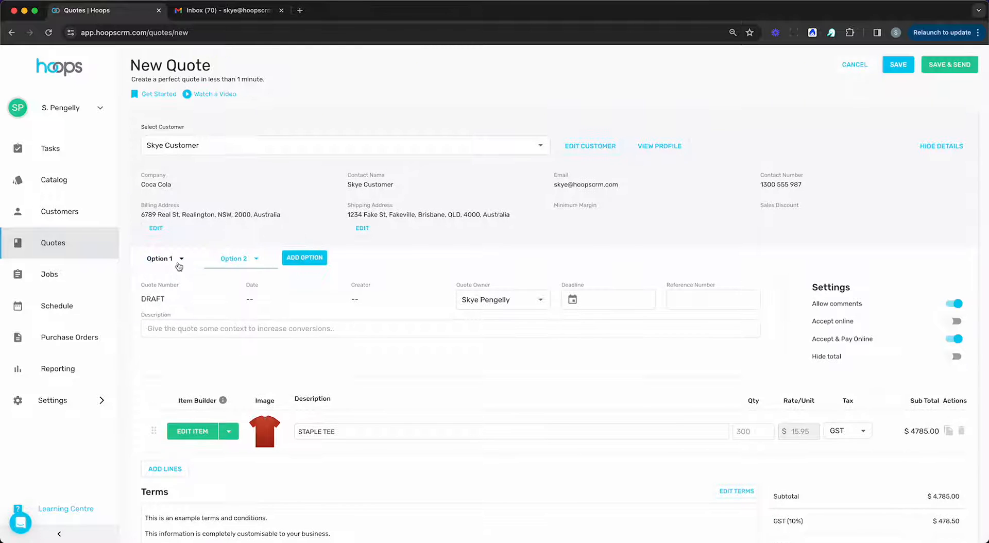
left_click(180, 260)
left_click(176, 274)
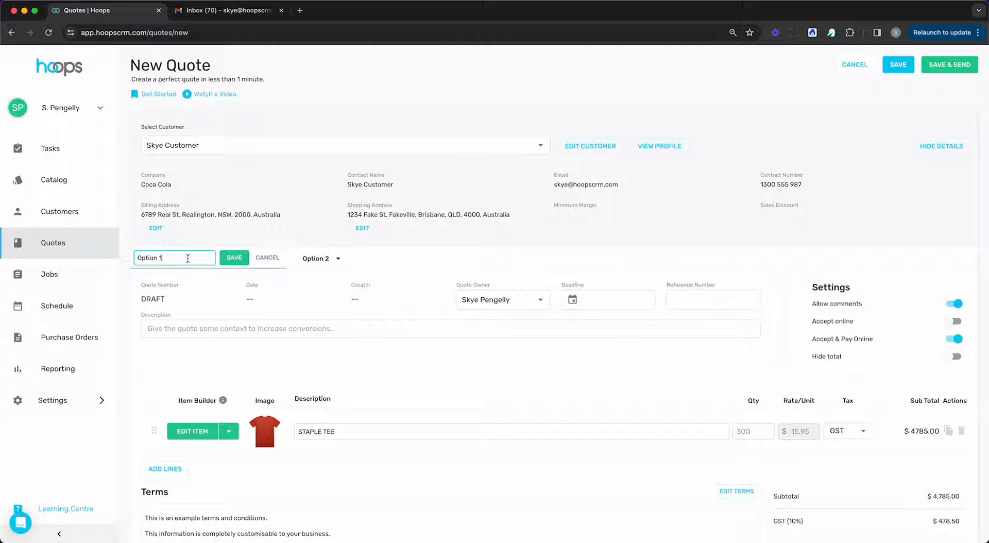
type(": Qty 300")
left_click(234, 257)
Step: Rename the second option to 'Option 2: Qty 3000'
left_click(260, 258)
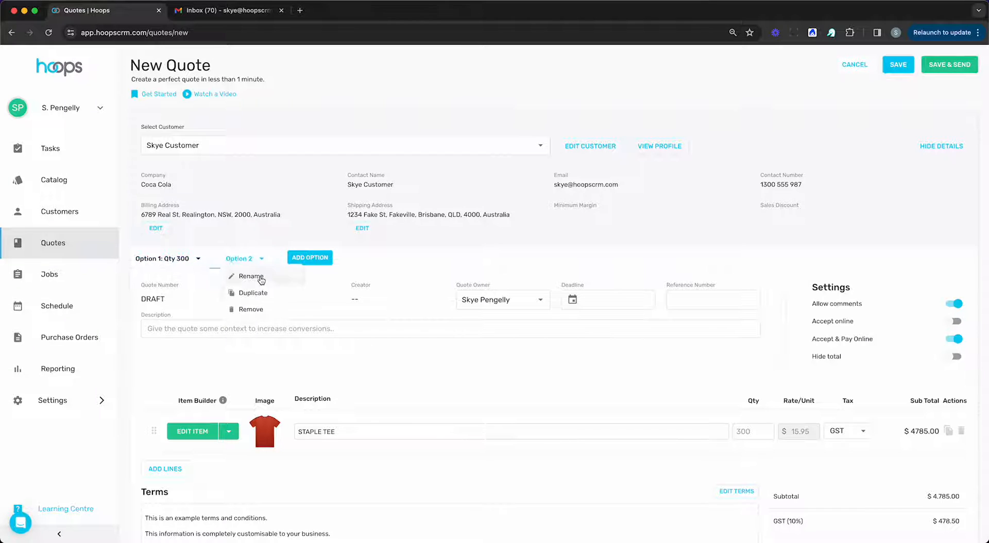
left_click(260, 279)
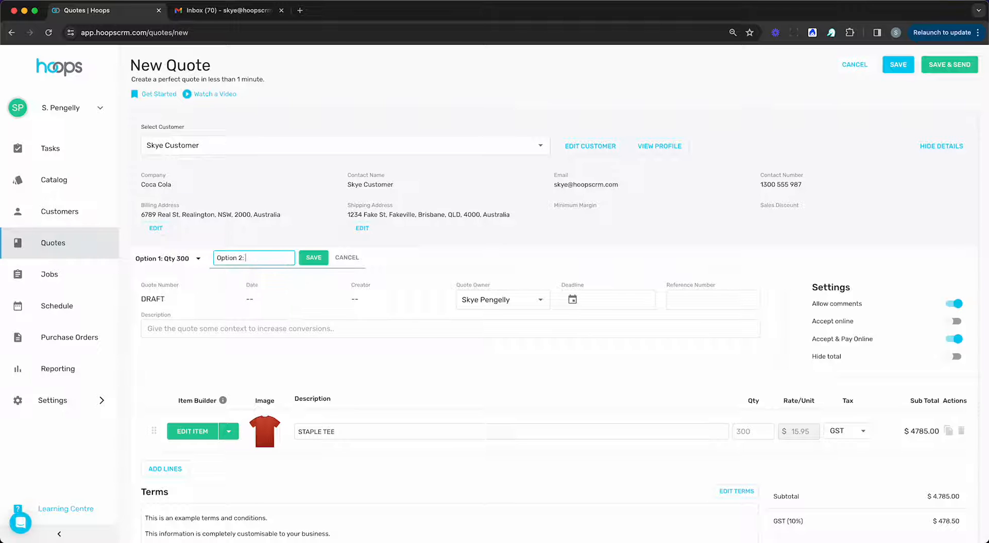
type(": Qty 3000")
left_click(313, 257)
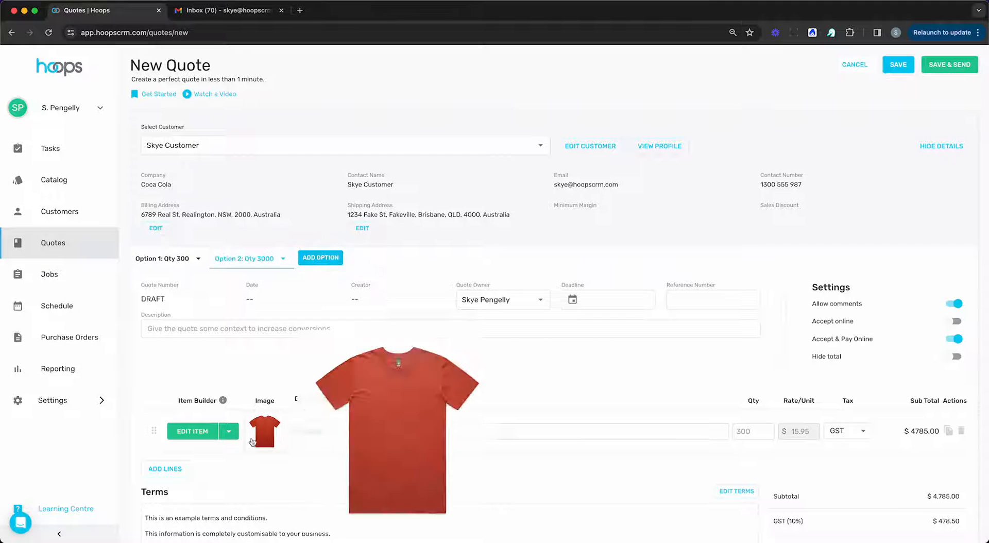
Step: Change each Staple Tee size quantity in Option 2 from 100 to 1000 and save the item
left_click(193, 432)
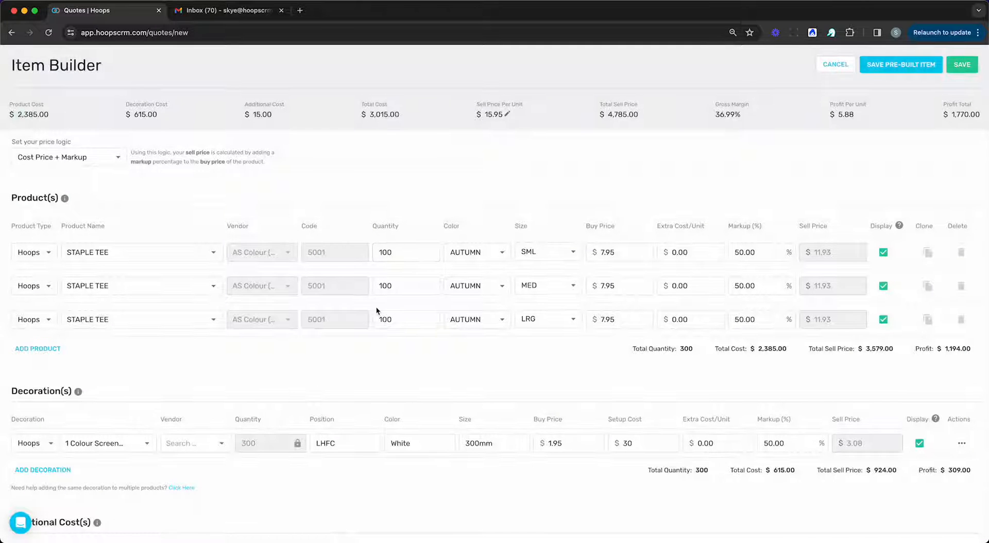
type("0")
left_click(397, 284)
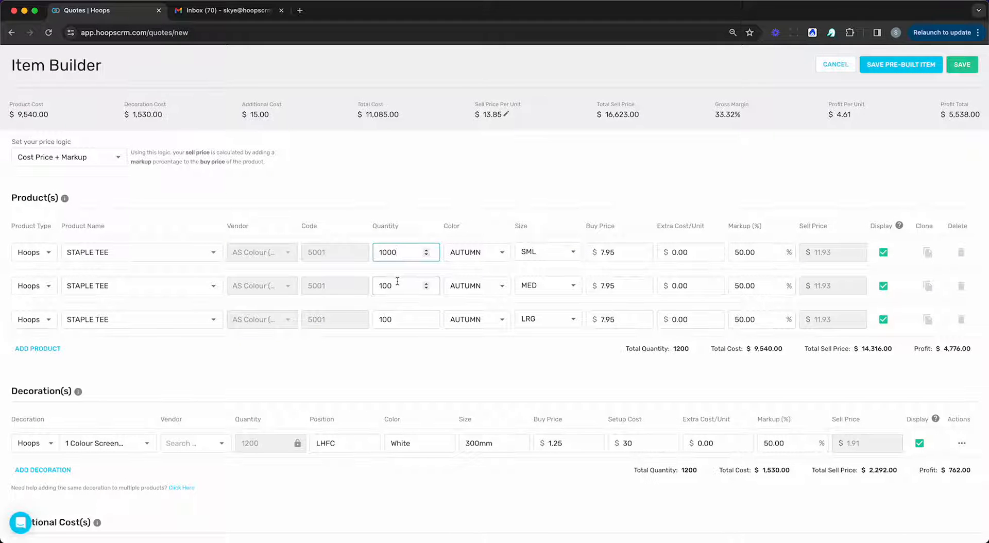
type("0")
left_click(394, 318)
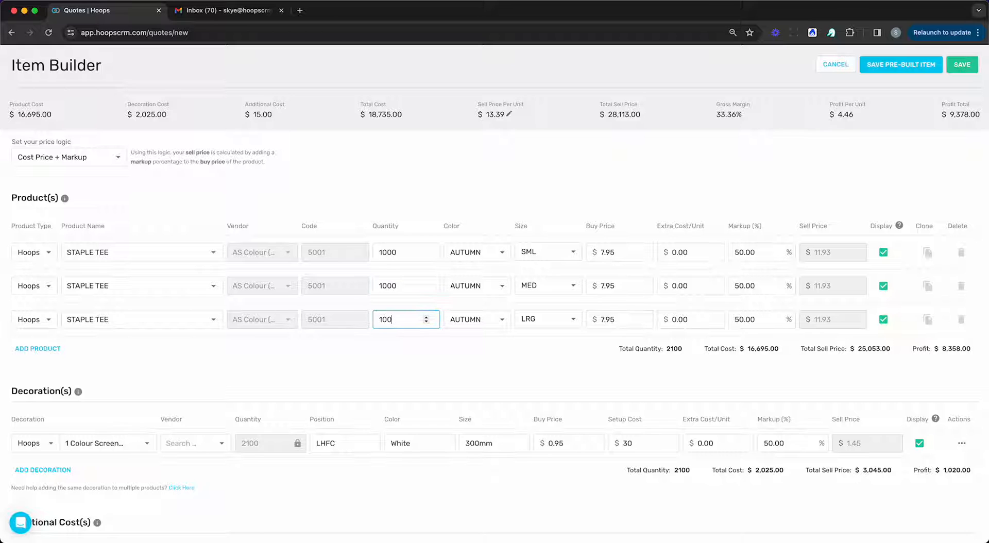
type("0")
left_click(961, 66)
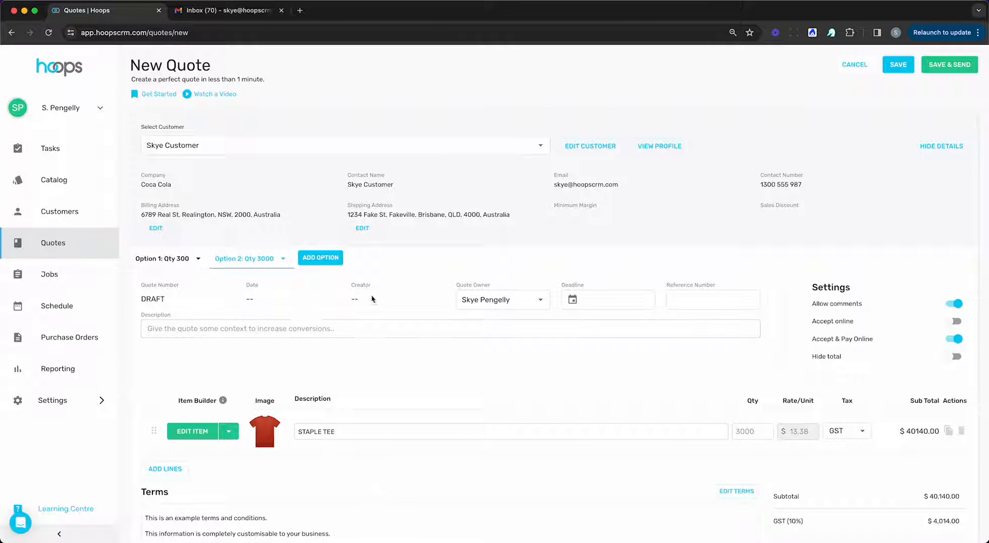
Step: Add a third quote option and name it 'Optional Add On'
left_click(316, 262)
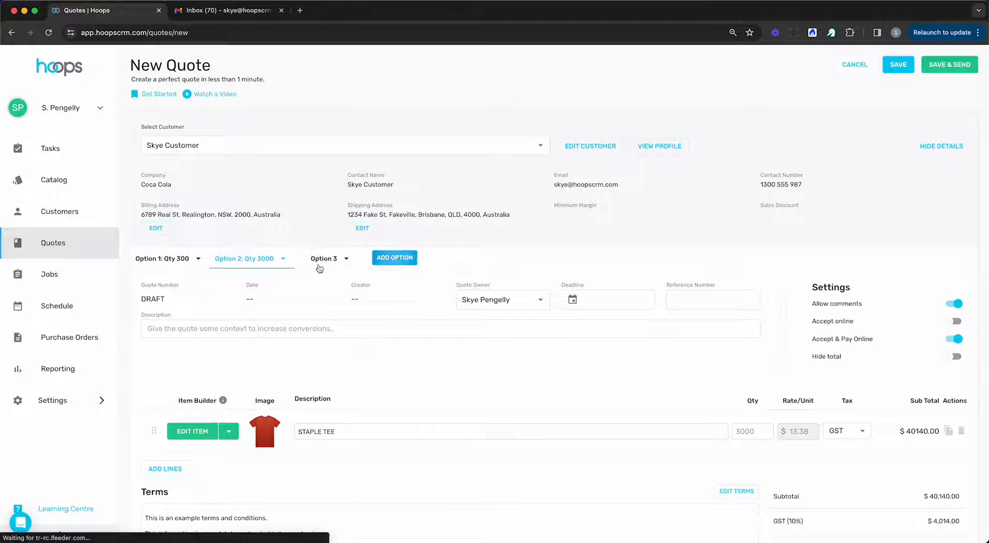
left_click(349, 261)
left_click(333, 276)
left_click_drag(333, 257, 276, 259)
type("Ip")
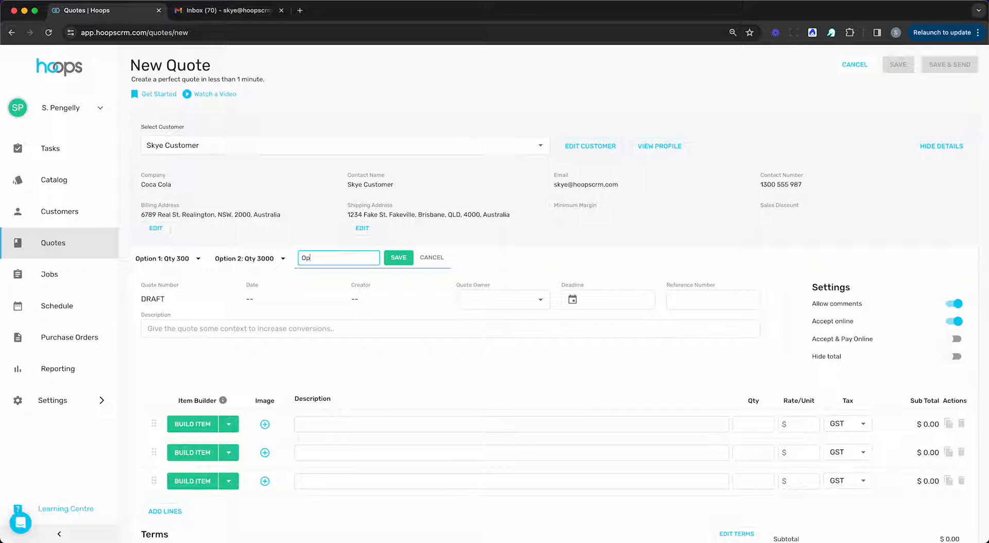
type("tional Add On")
scroll(277, 258, "down", 2)
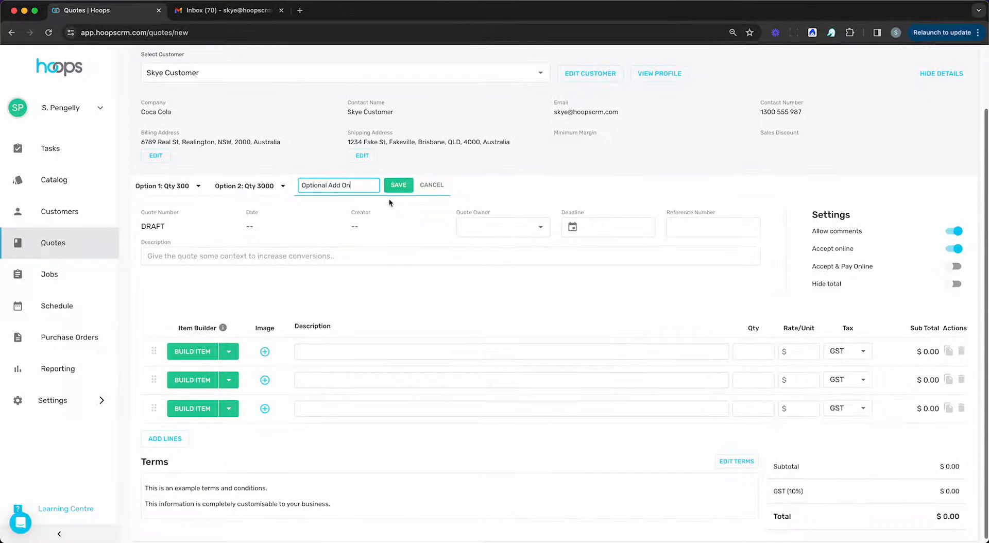
left_click(393, 189)
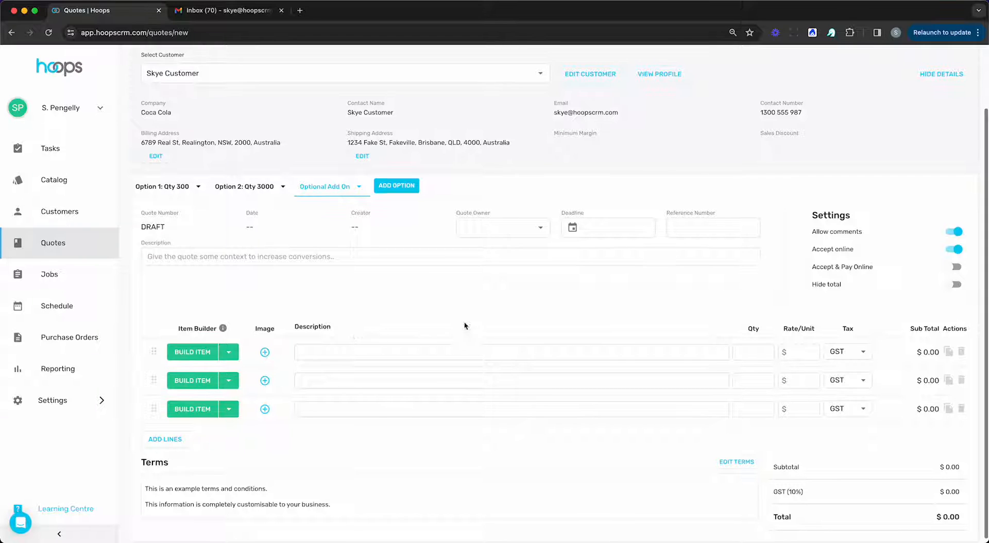
Step: Remove the Optional Add On option from the quote
left_click(192, 254)
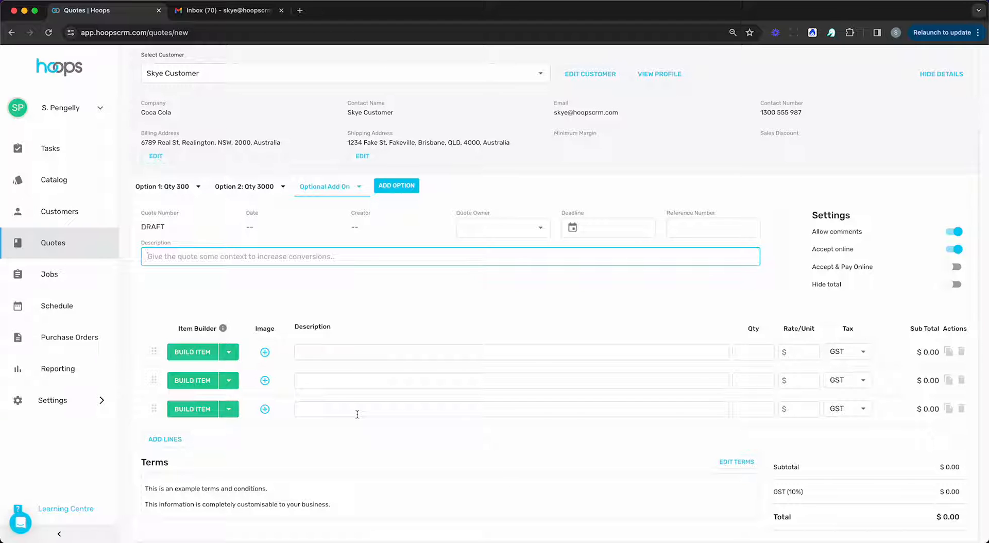
scroll(355, 366, "up", 3)
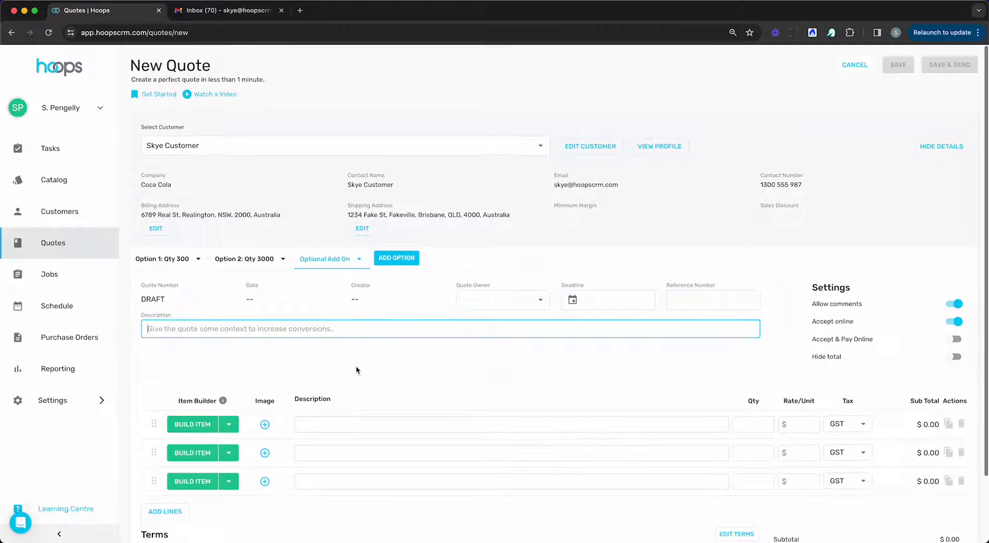
left_click(359, 259)
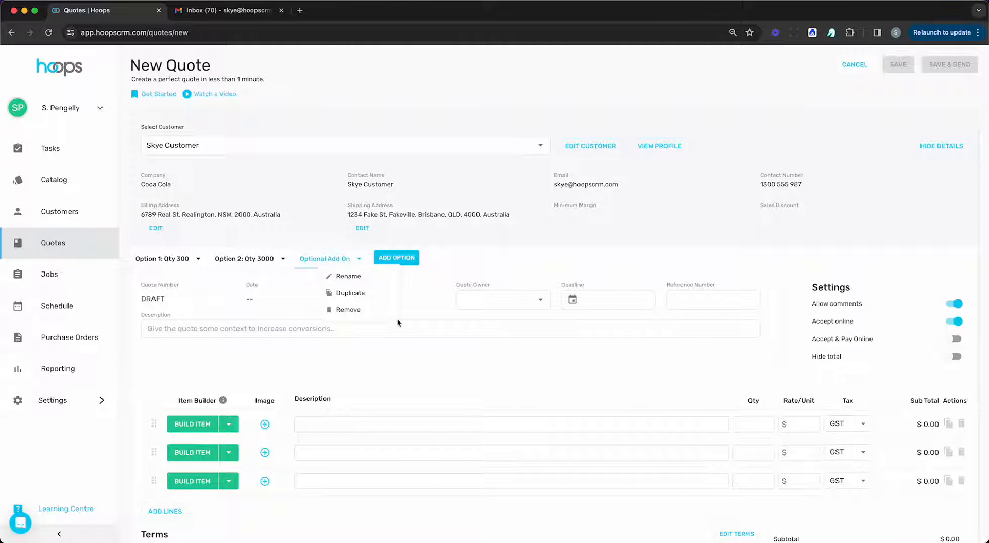
left_click(370, 311)
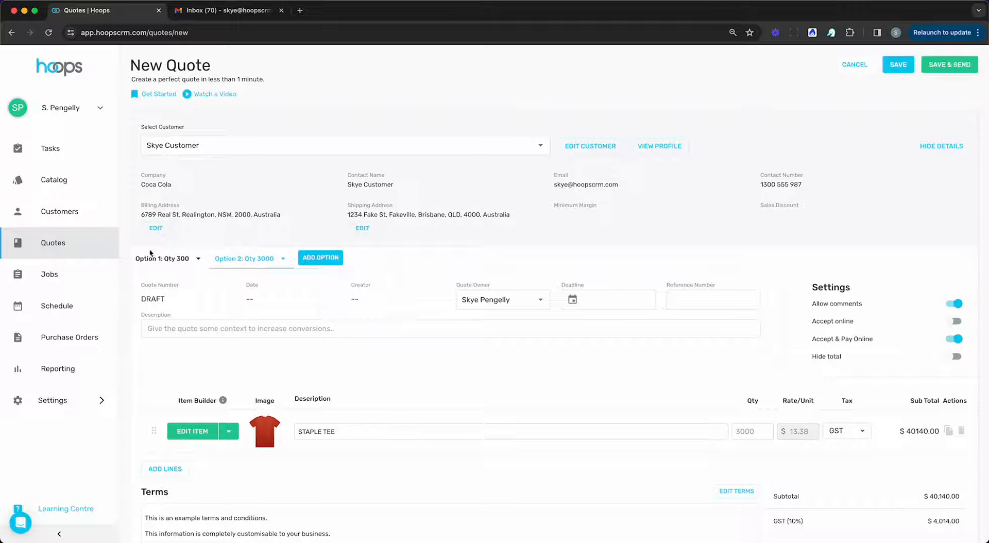
Step: Save quote 1204, email it to the customer, and go to the Gmail inbox
scroll(604, 240, "down", 1)
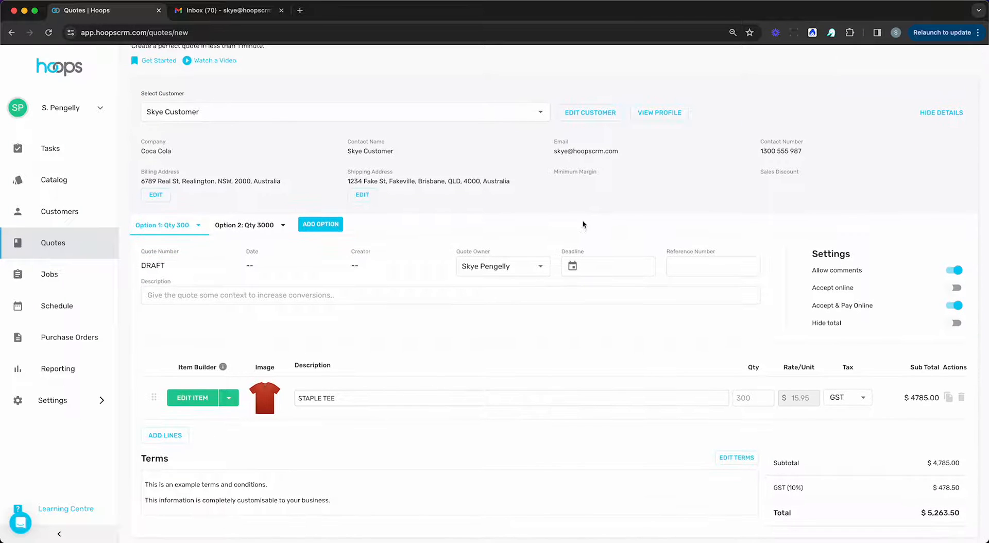
scroll(582, 227, "up", 2)
left_click(949, 64)
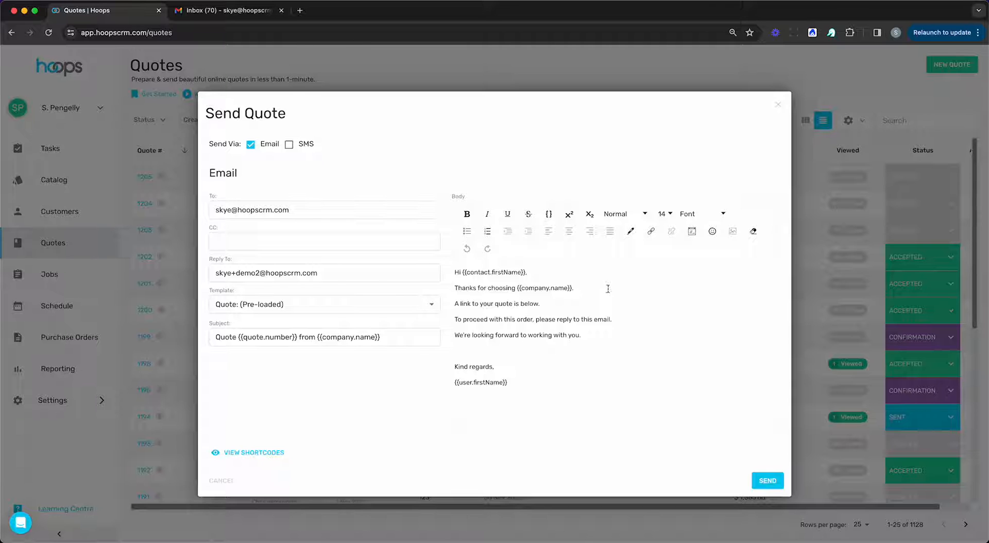
left_click(766, 489)
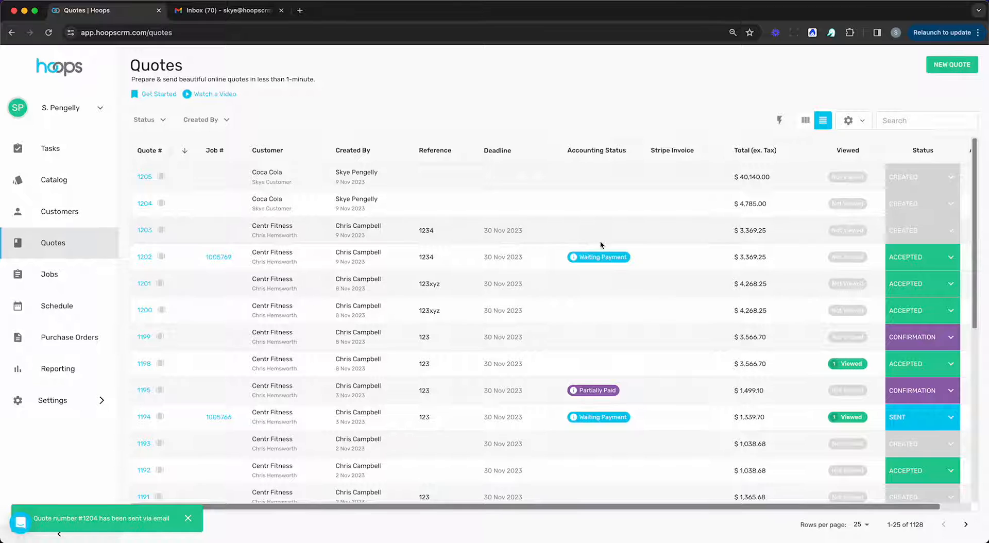
left_click(224, 10)
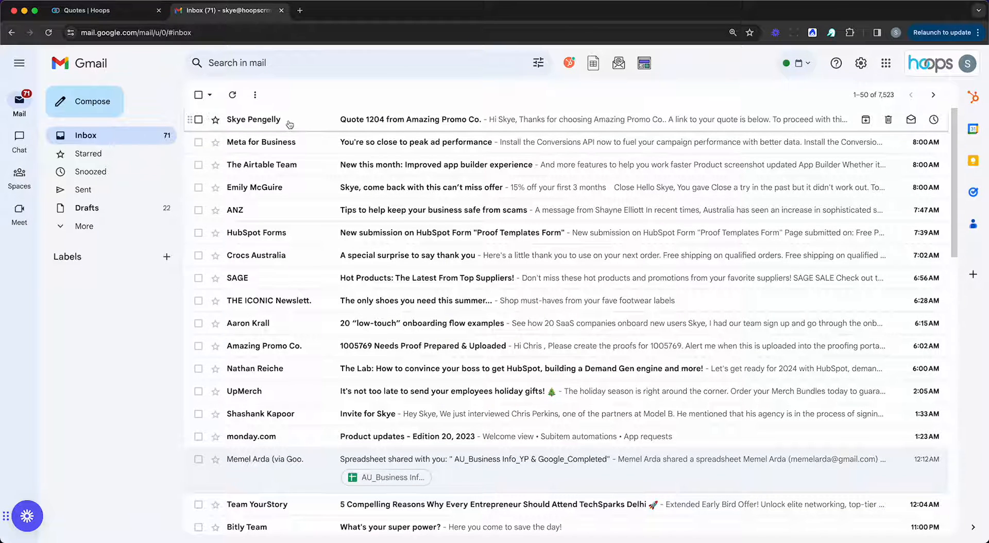
Step: Open the Quote 1204 email from Amazing Promo Co. and follow its View Quote link
left_click(288, 121)
scroll(756, 323, "down", 2)
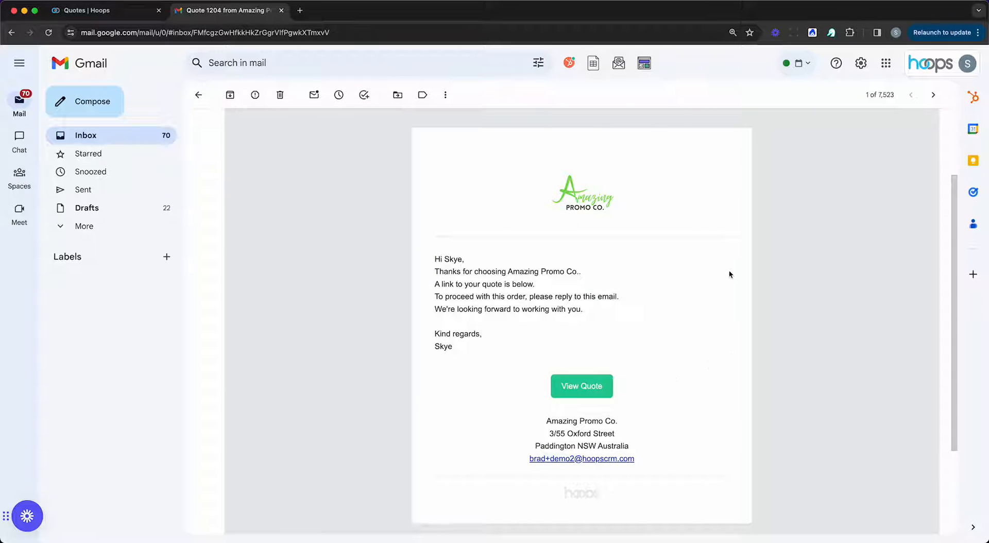
left_click(581, 390)
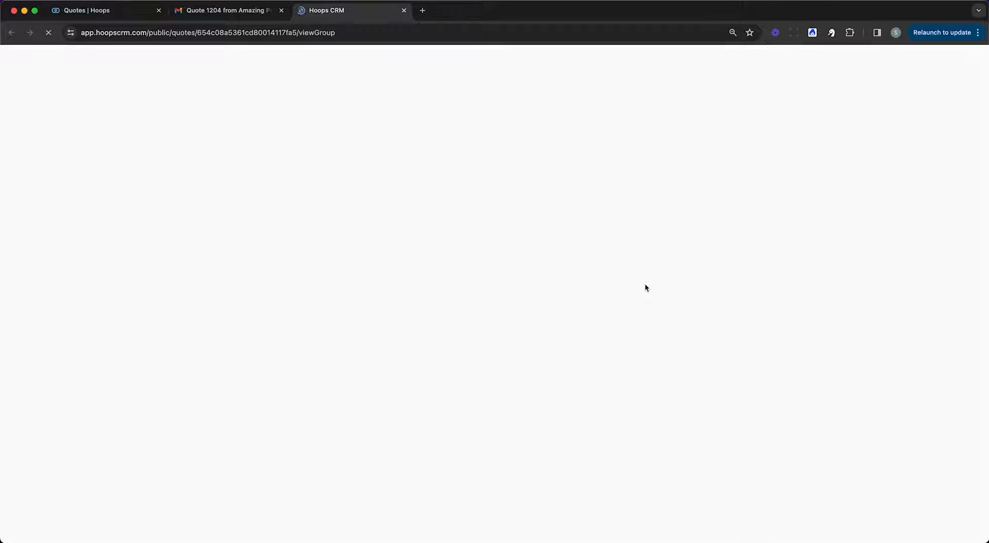
Step: Expand the size and decoration details for Option 1 and Option 2 on the public quote
scroll(644, 284, "down", 1)
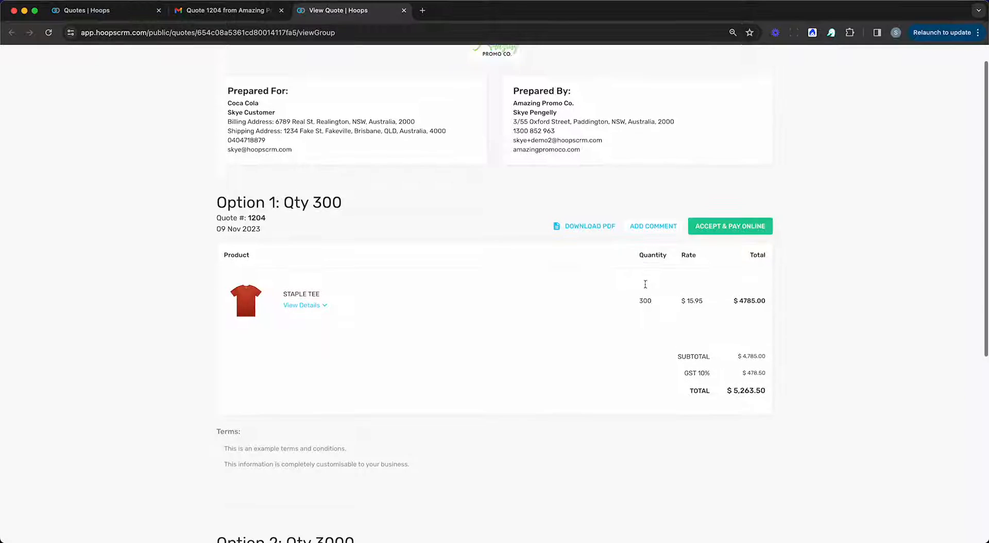
scroll(645, 285, "down", 1)
scroll(644, 284, "up", 2)
scroll(645, 285, "down", 2)
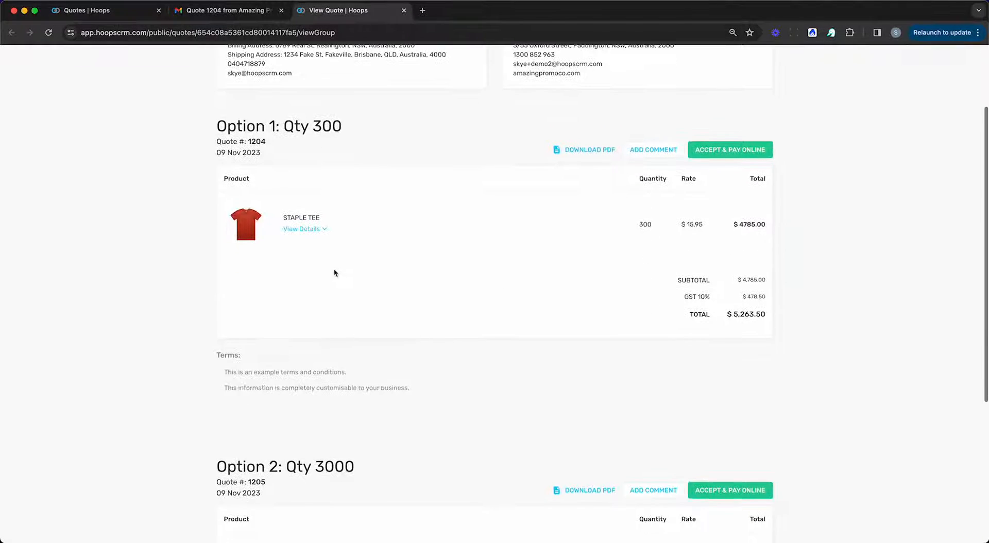
left_click(317, 230)
scroll(360, 217, "down", 1)
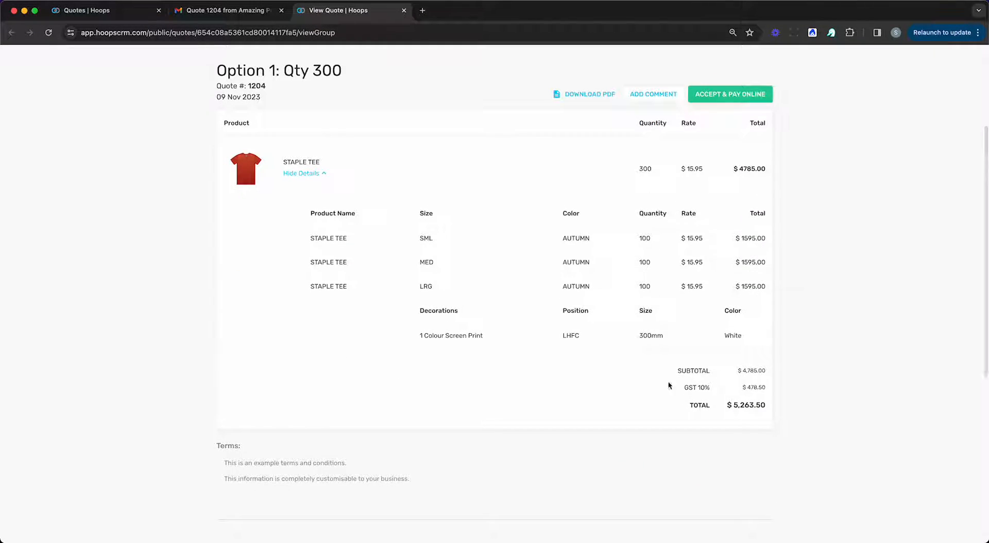
mouse_move(240, 157)
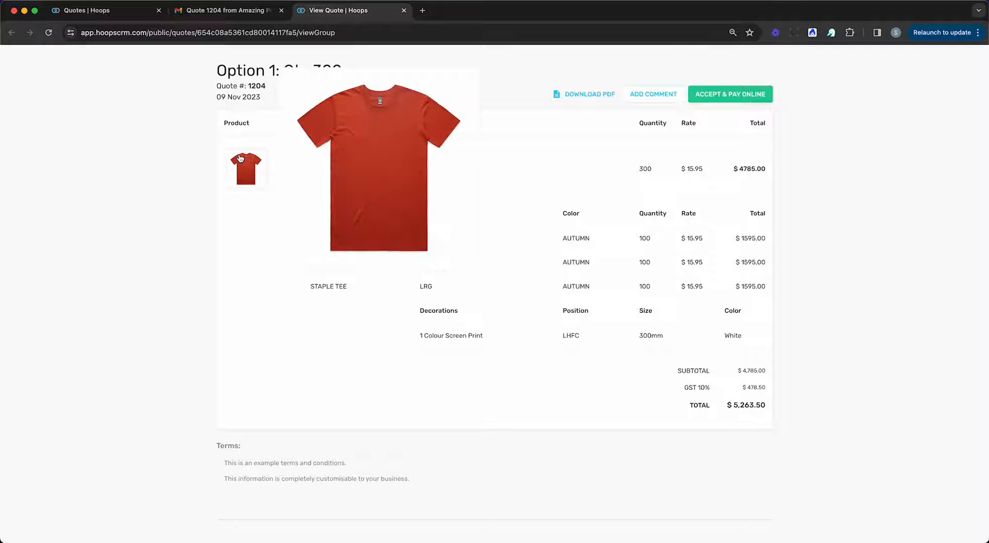
scroll(609, 237, "down", 5)
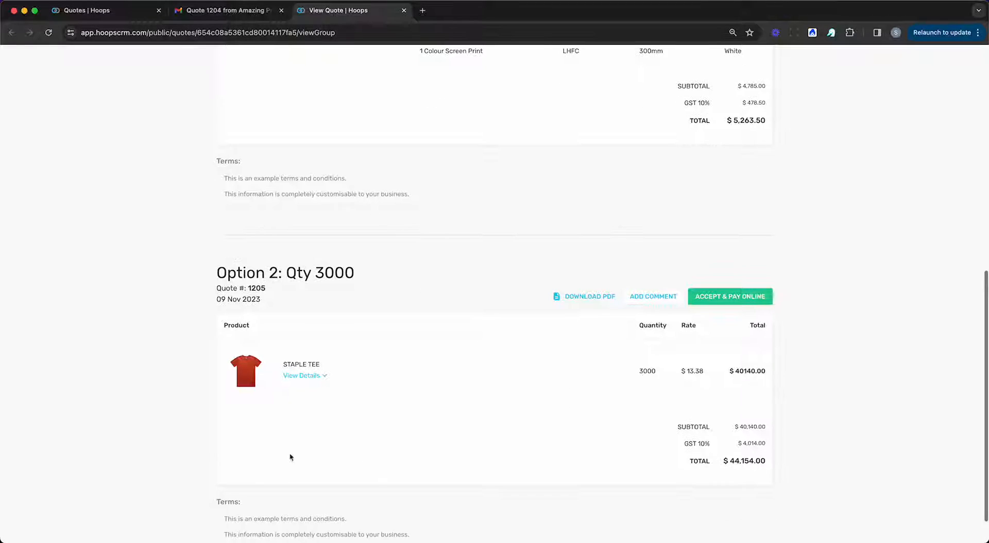
scroll(520, 448, "down", 1)
left_click(307, 335)
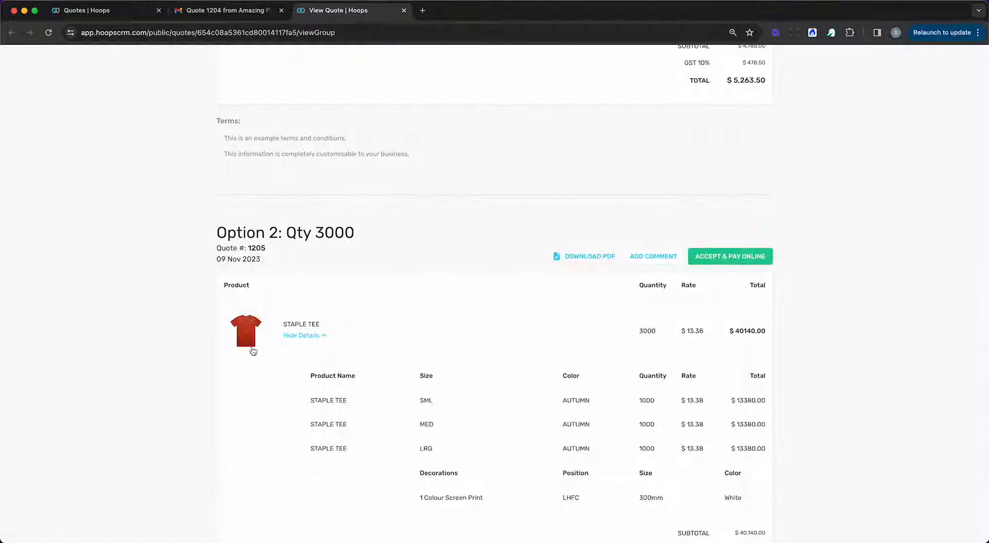
mouse_move(252, 348)
scroll(508, 246, "up", 10)
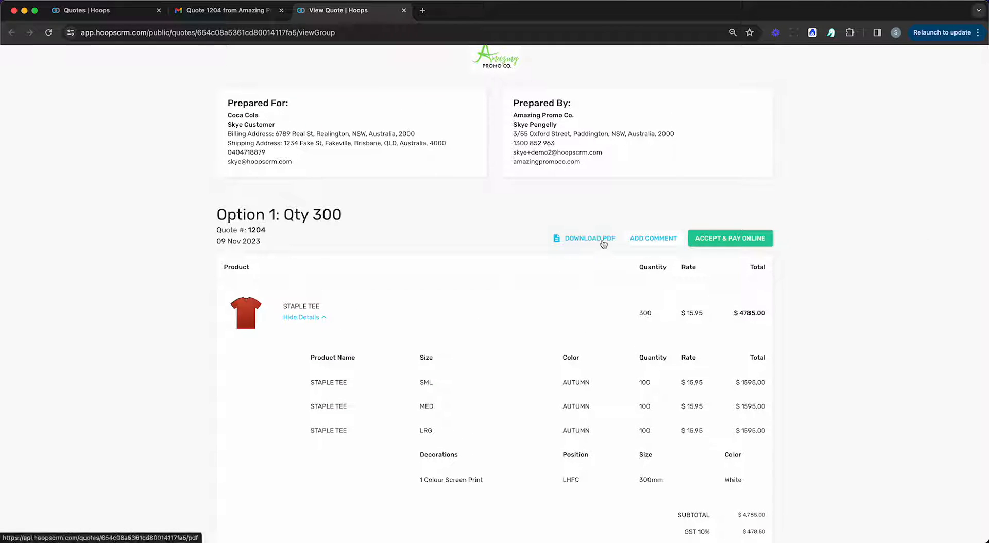
Step: Preview the $5,263.50 Accept & Pay Online form for Option 1, then return to Hoops
left_click(726, 243)
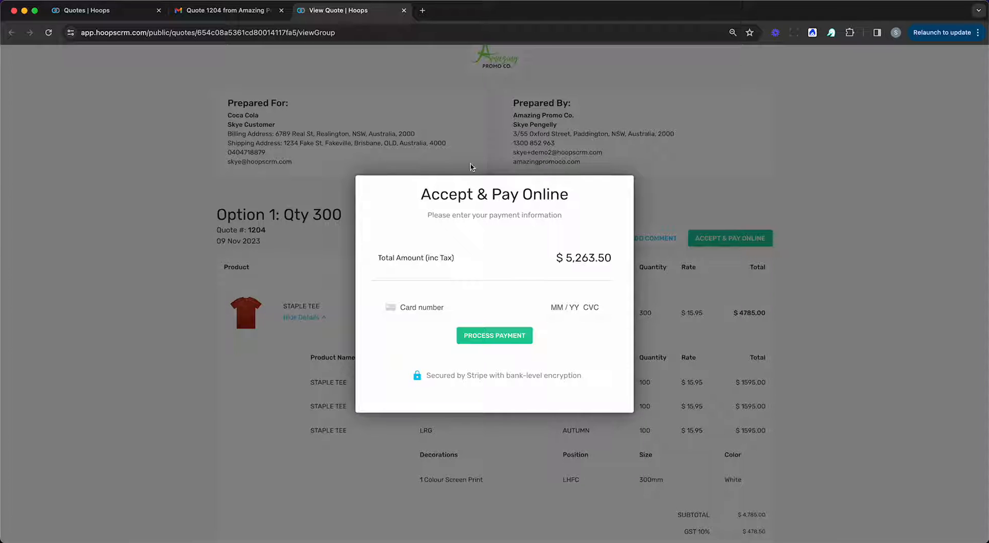
left_click(680, 250)
left_click(126, 11)
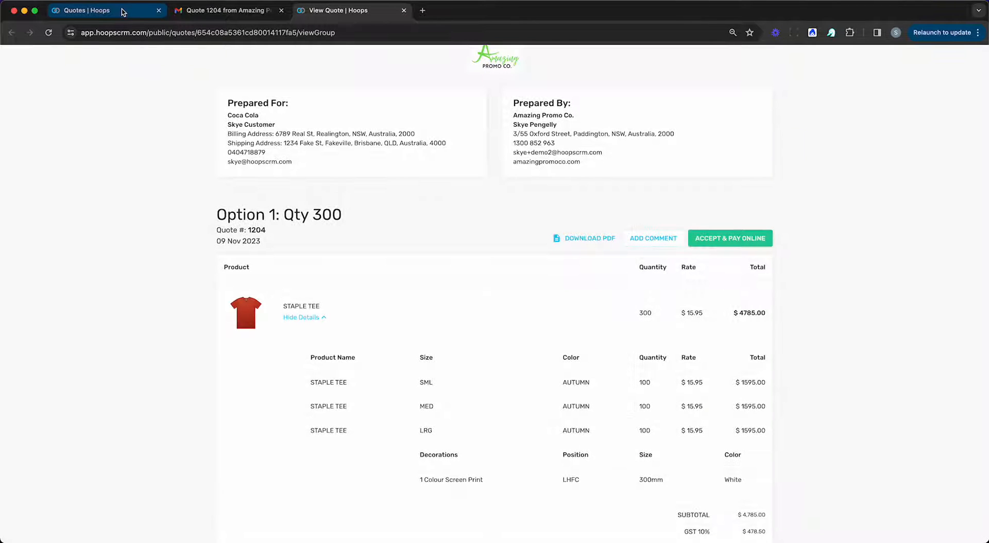
Step: Edit quote 1205 to accept online without online payment, then return to the quotes list
scroll(916, 173, "right", 2)
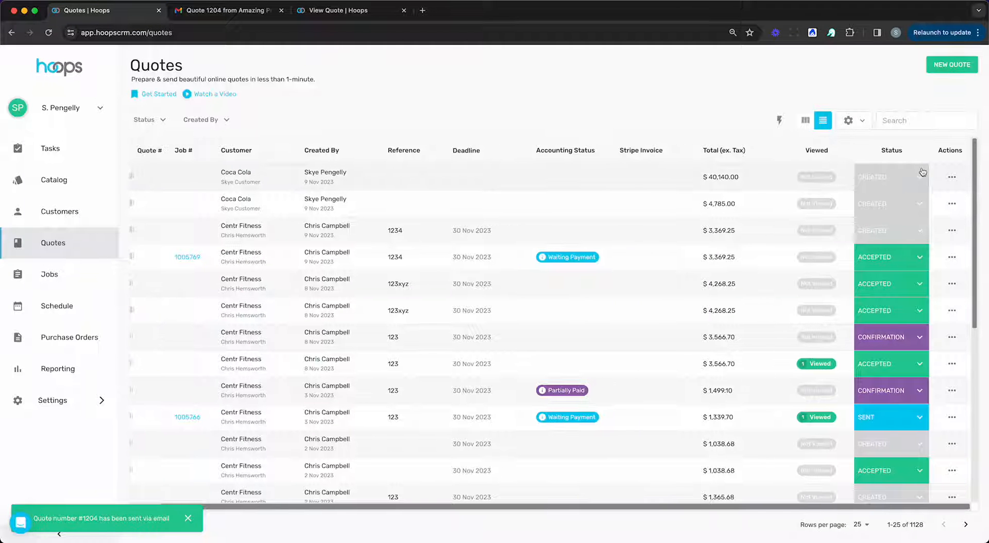
left_click(953, 176)
left_click(936, 213)
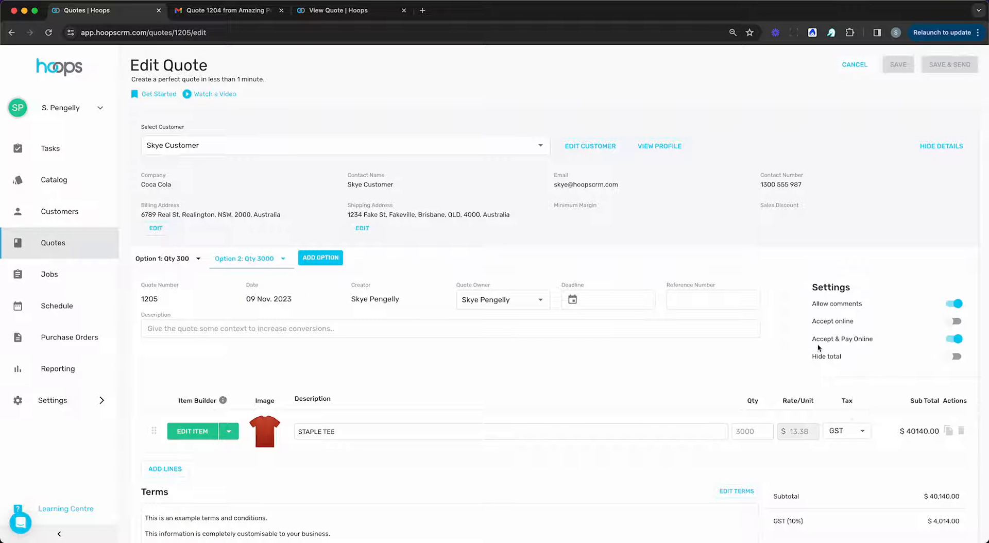
left_click(954, 340)
left_click(54, 242)
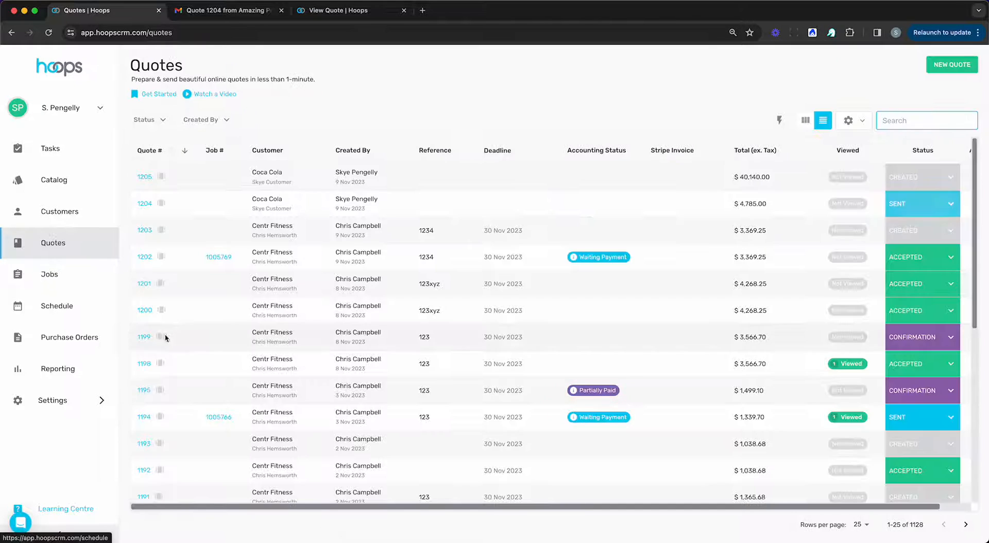
scroll(200, 333, "right", 2)
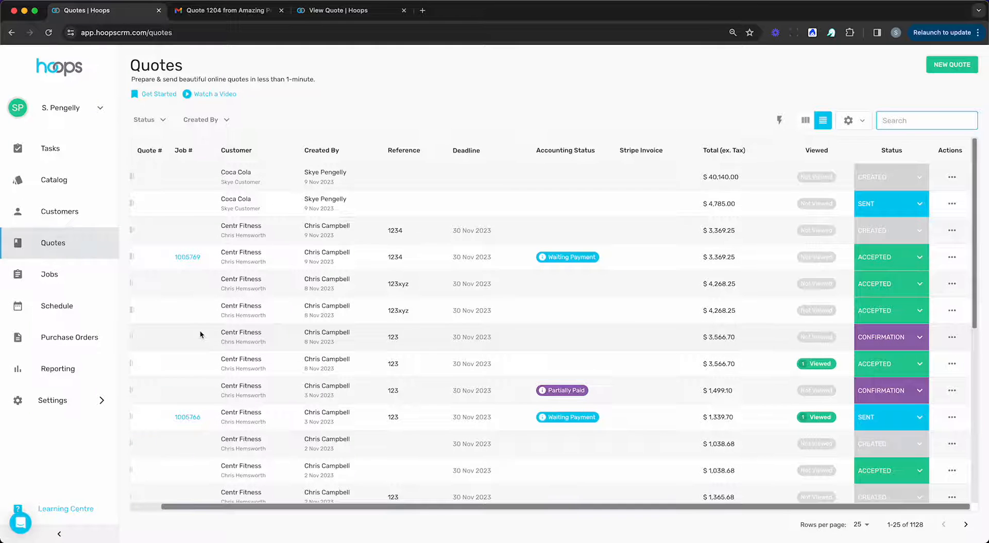
scroll(459, 341, "left", 2)
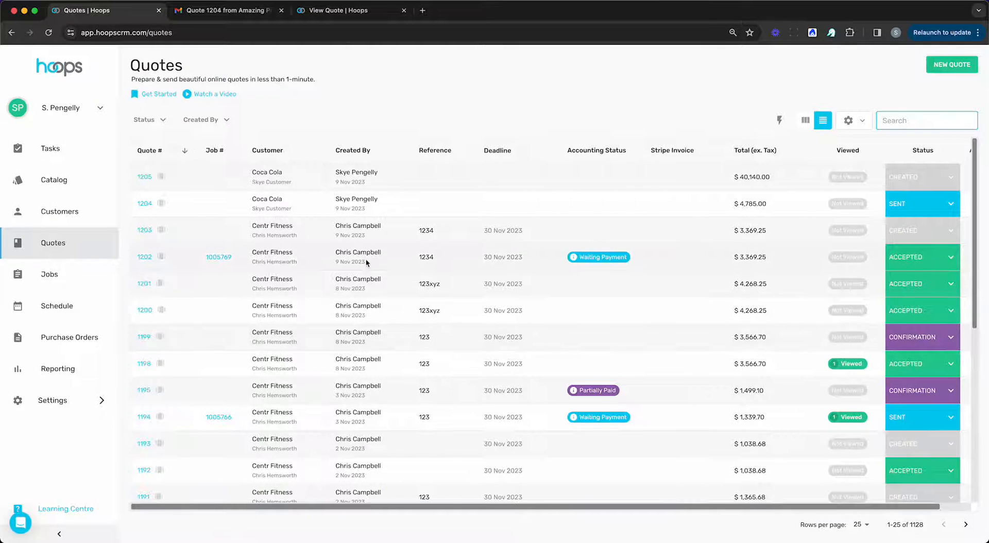
scroll(366, 259, "right", 2)
Step: Convert quote 1204 into a new job and save it as job 1005771
left_click(950, 203)
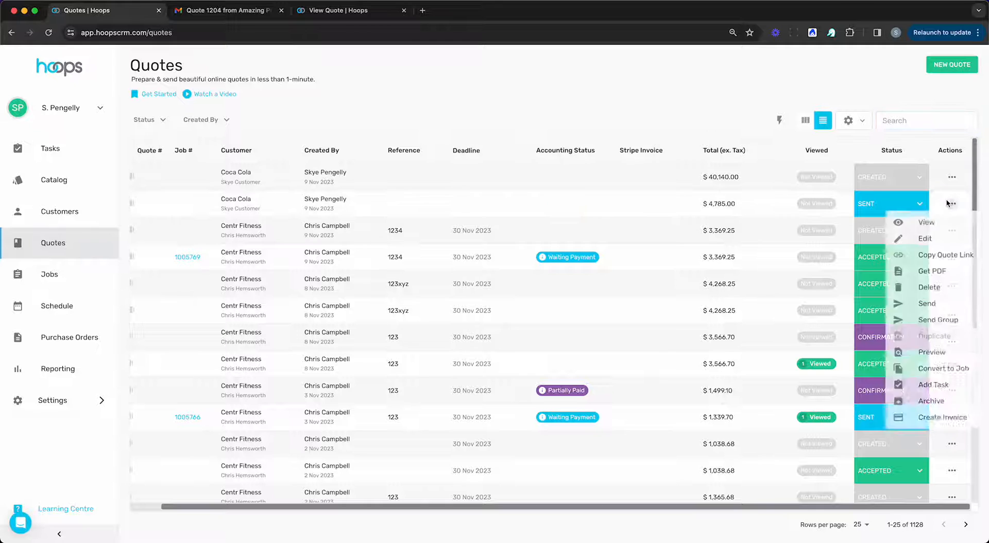
left_click(942, 369)
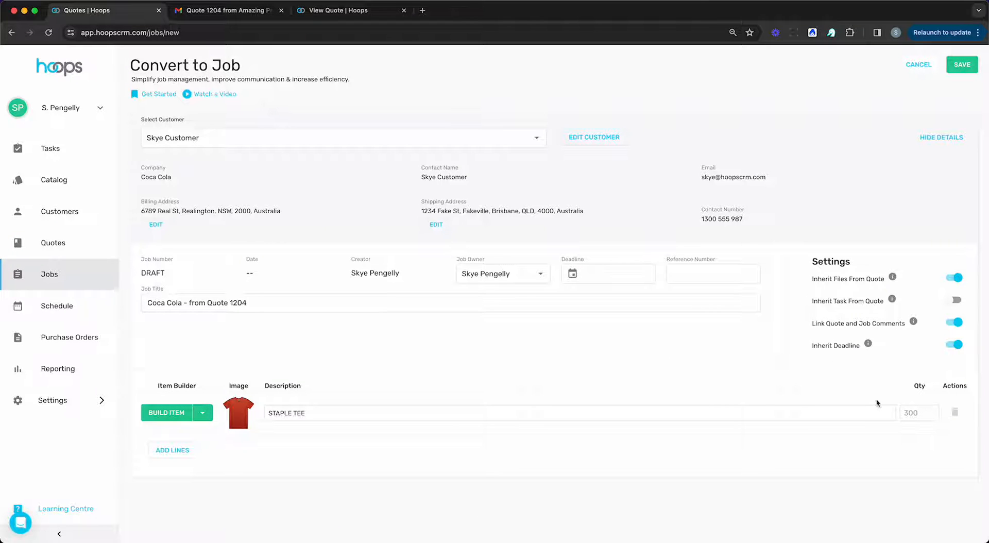
left_click(962, 65)
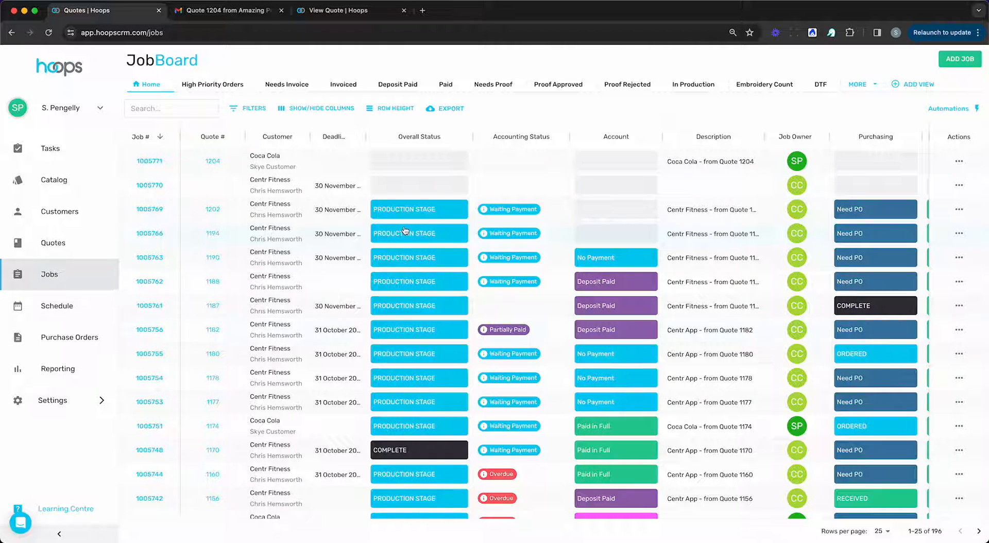
scroll(511, 324, "right", 2)
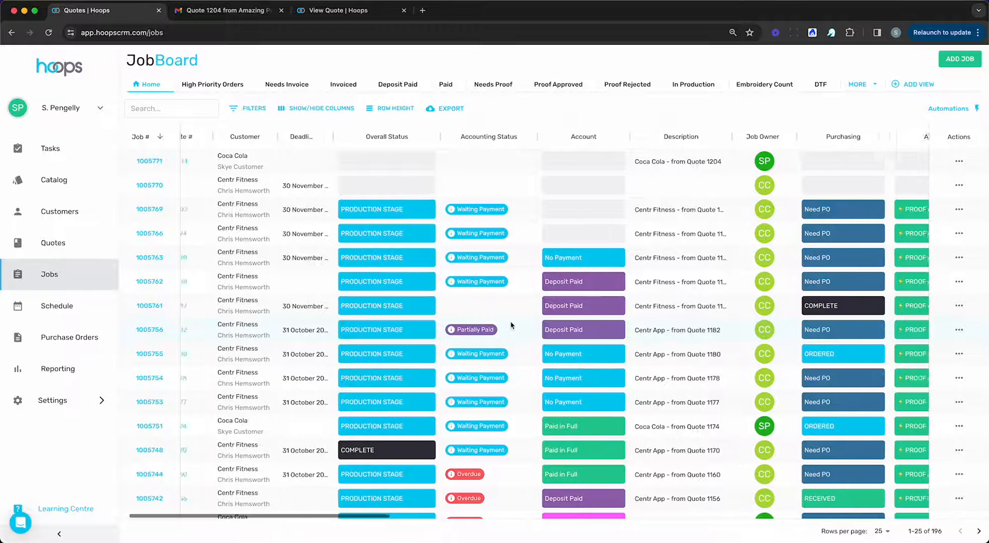
scroll(510, 324, "left", 2)
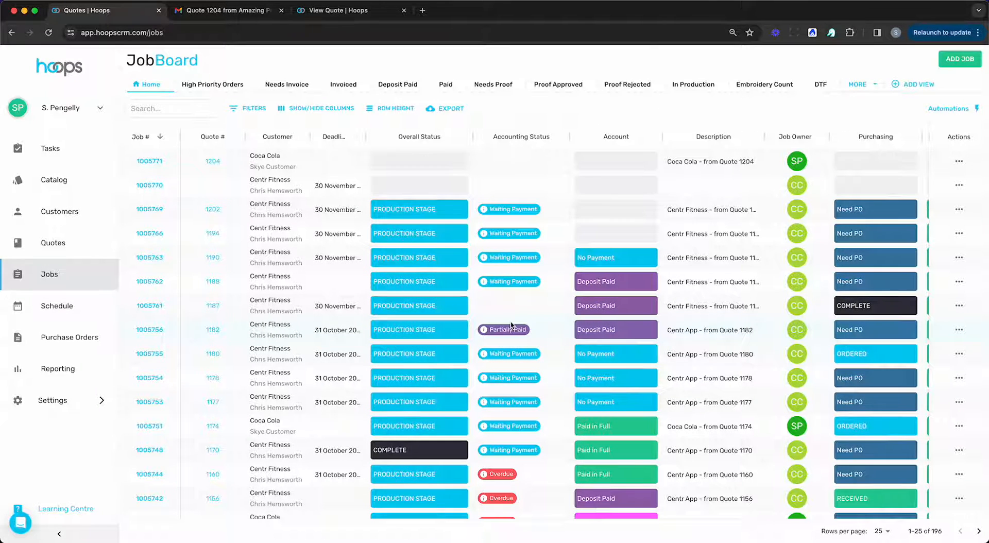
mouse_move(442, 140)
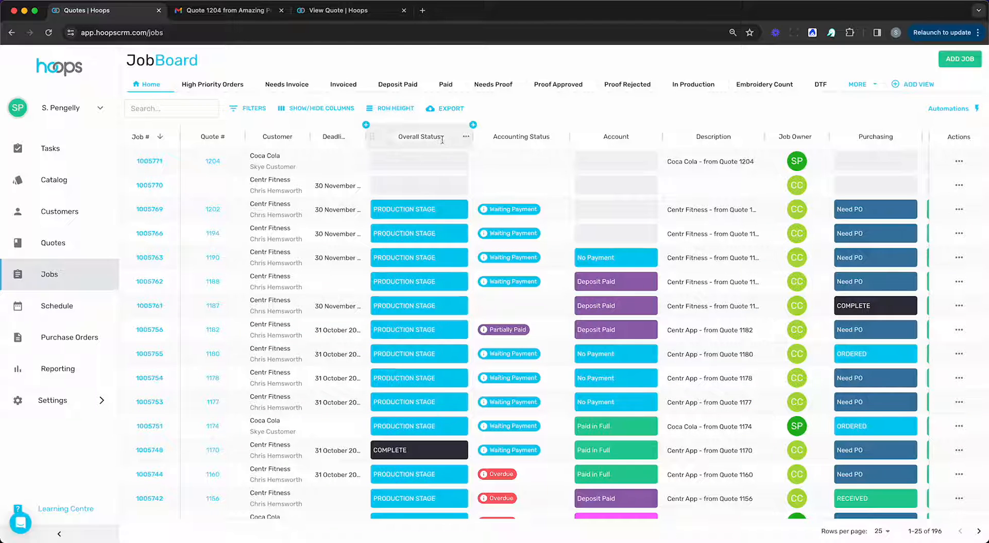
left_click(473, 125)
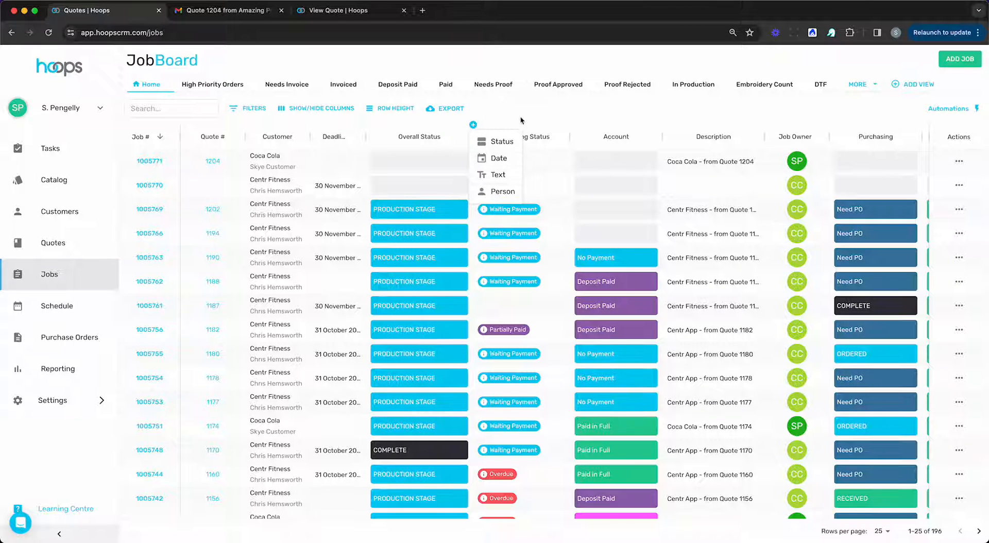
mouse_move(635, 130)
left_mouse_down()
mouse_move(507, 129)
mouse_move(619, 136)
left_mouse_up()
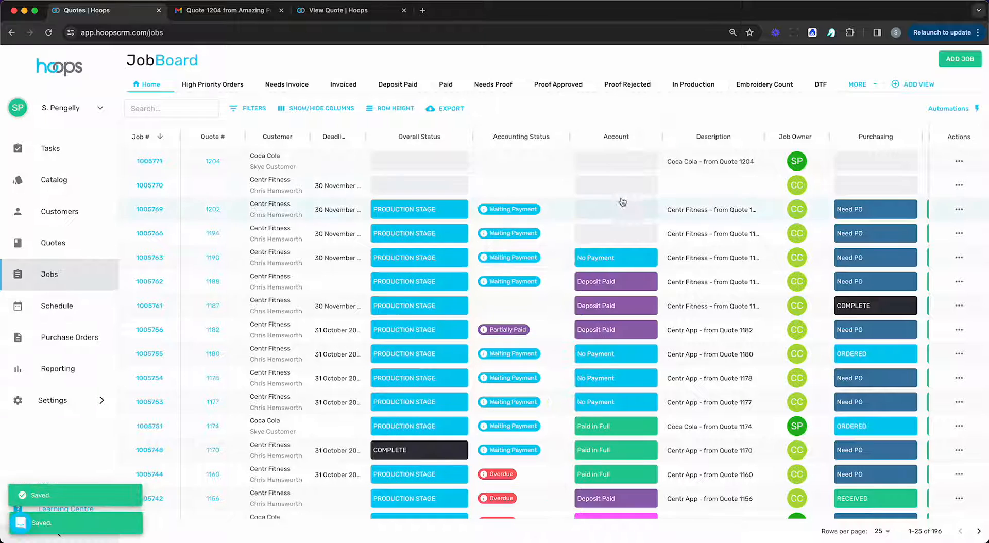
scroll(348, 280, "right", 10)
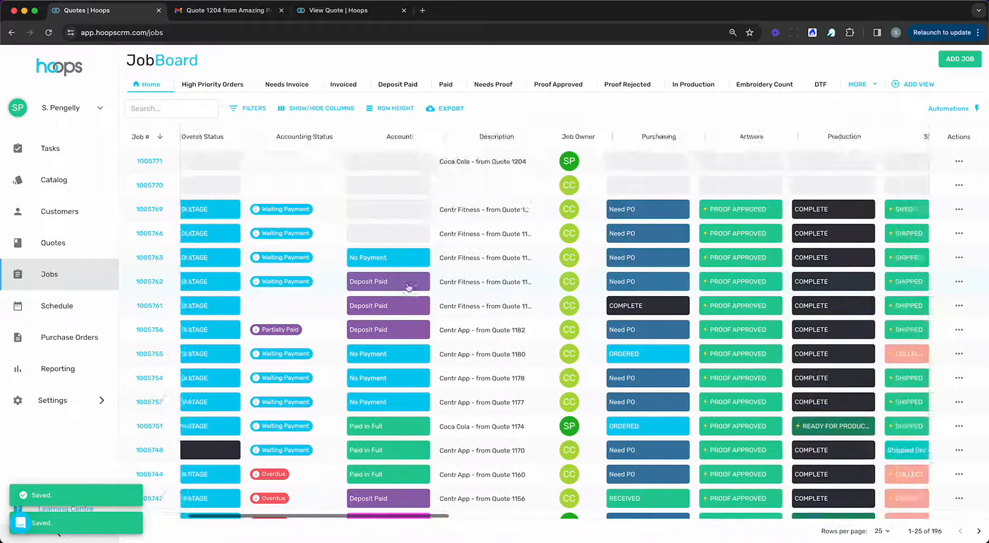
scroll(426, 289, "left", 10)
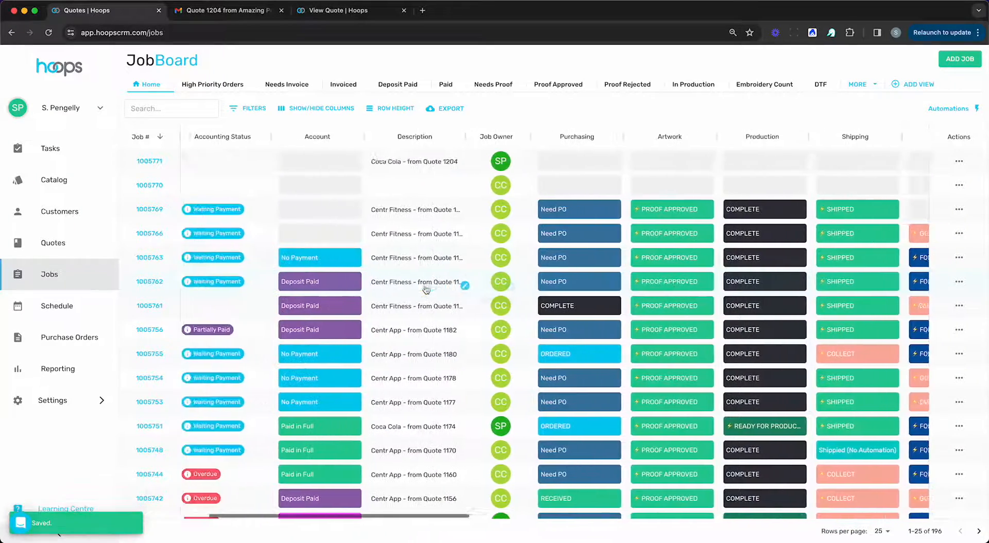
scroll(716, 309, "left", 3)
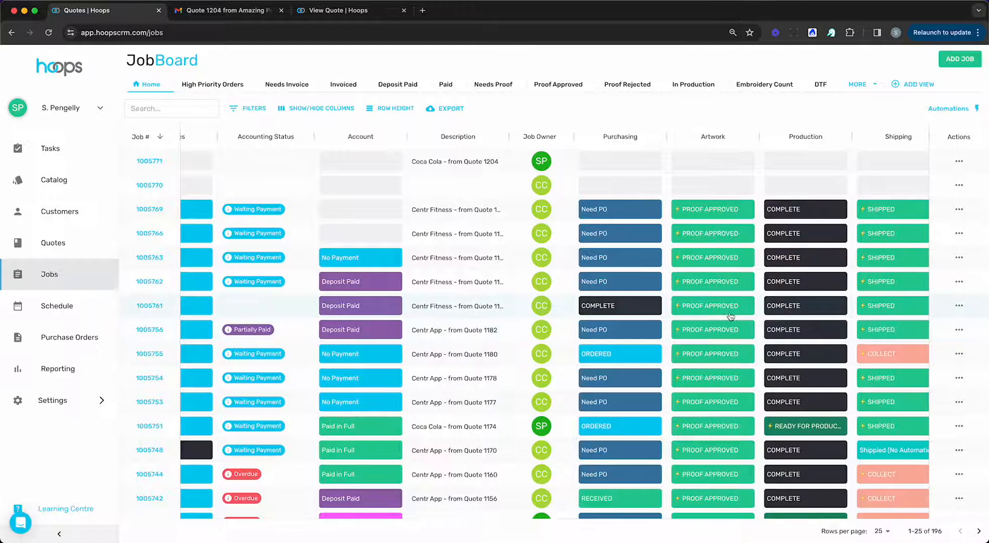
scroll(716, 308, "left", 5)
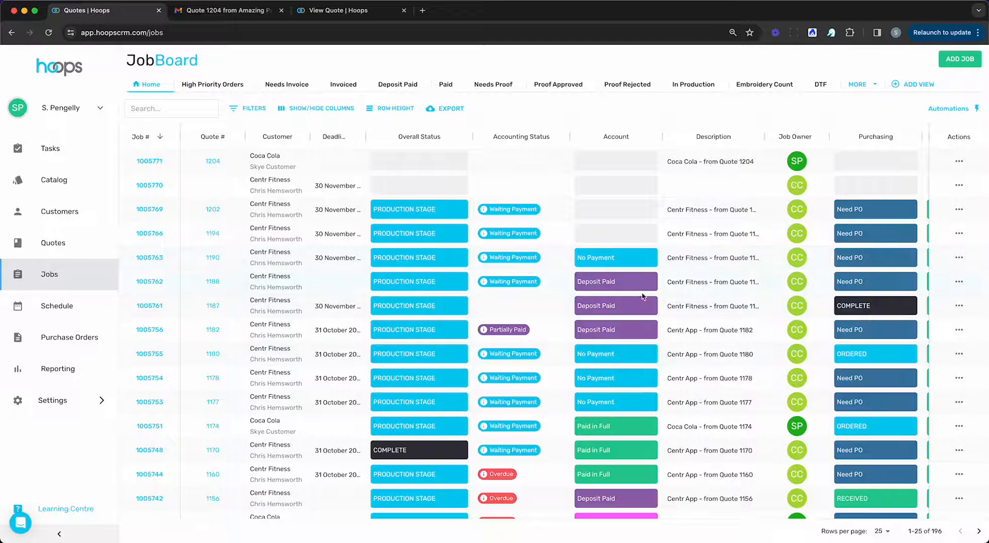
scroll(509, 230, "right", 5)
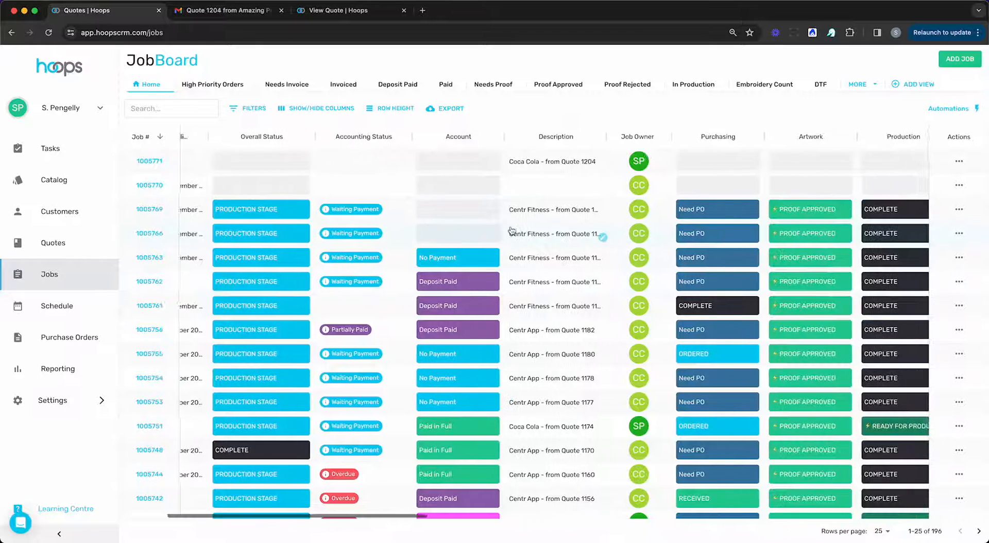
scroll(510, 230, "left", 5)
scroll(511, 230, "left", 1)
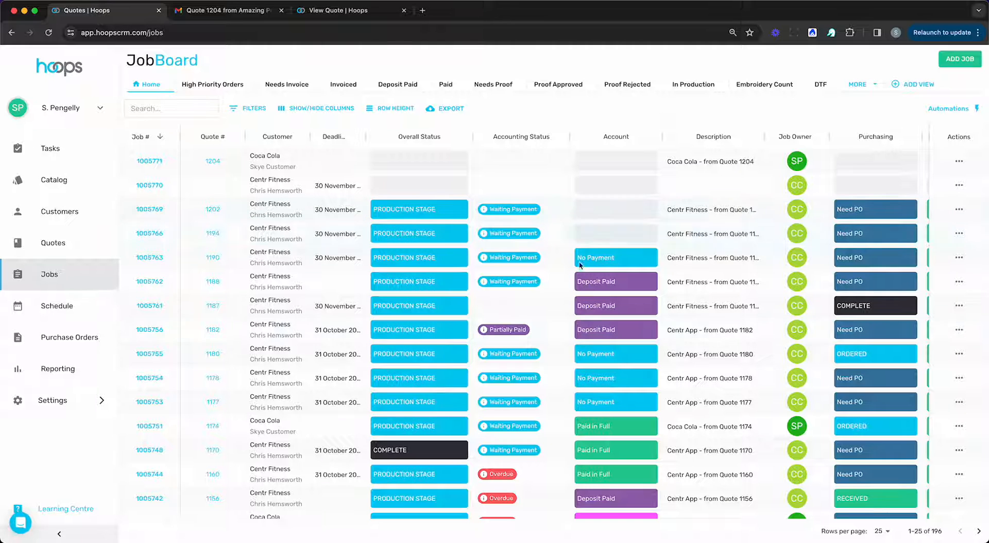
left_click(259, 107)
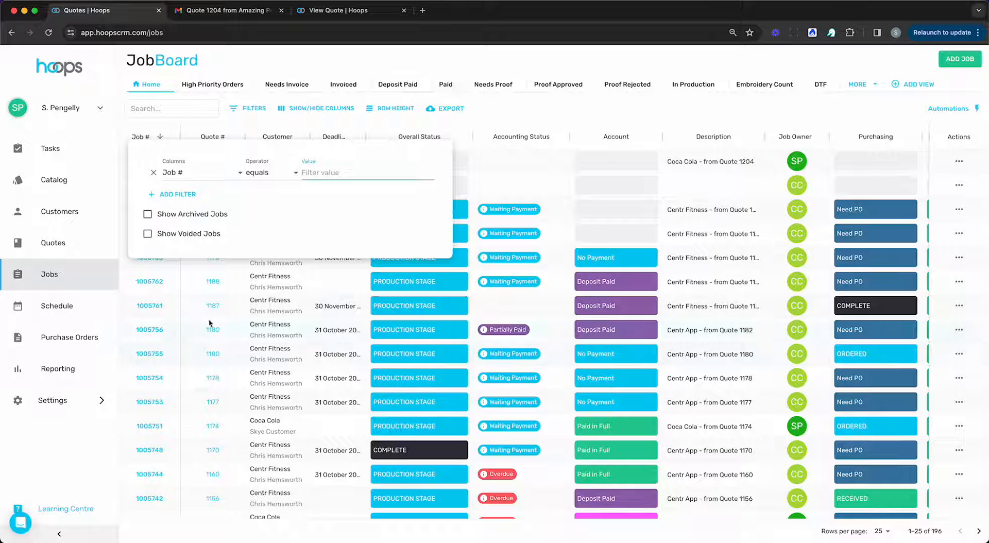
left_click(503, 118)
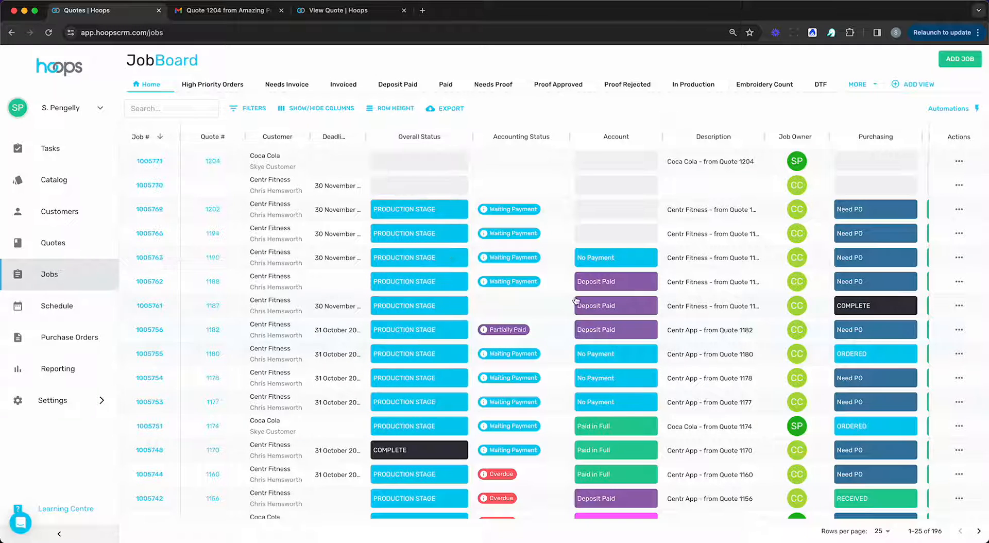
left_click(493, 86)
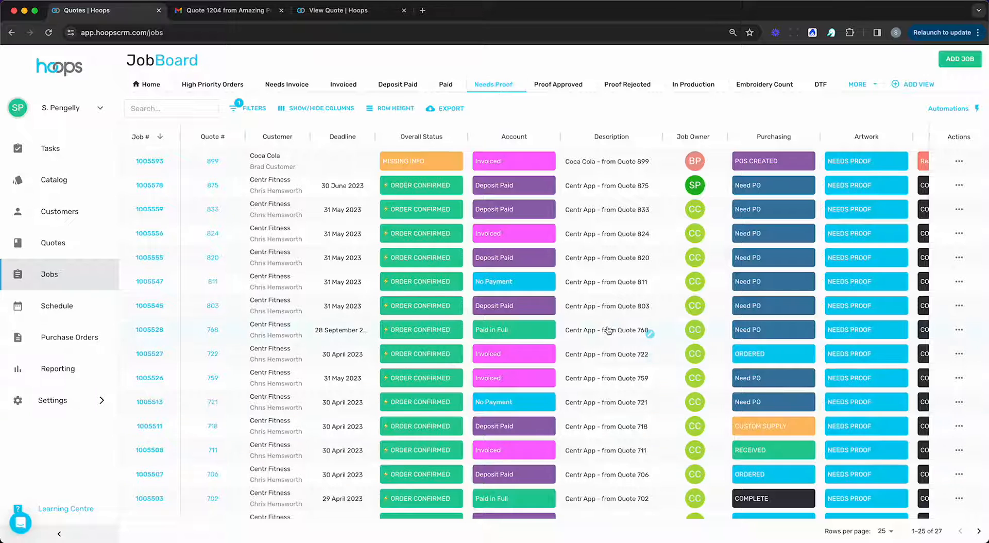
scroll(608, 330, "right", 5)
scroll(567, 232, "left", 5)
scroll(646, 285, "right", 5)
scroll(617, 283, "left", 5)
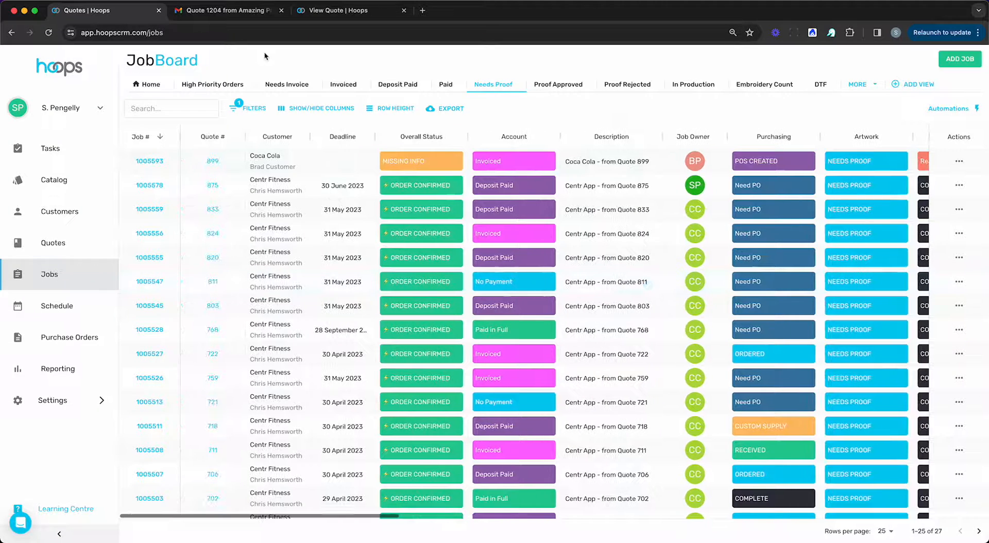
left_click(337, 85)
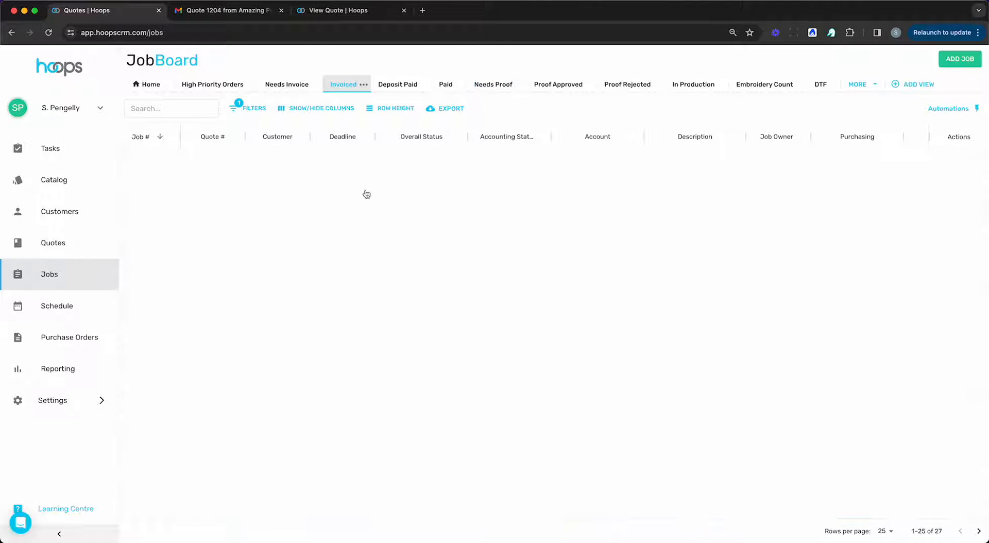
left_click(286, 85)
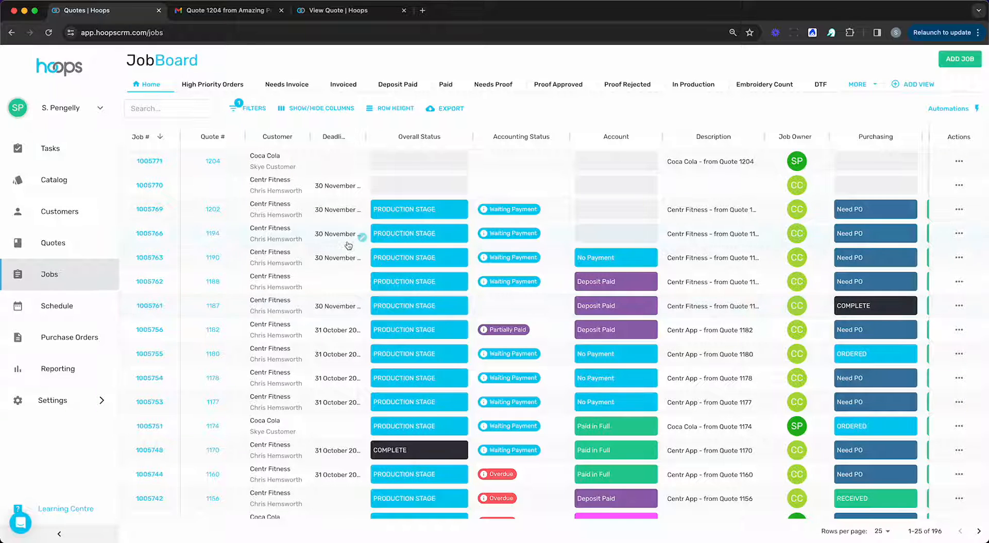
scroll(355, 245, "right", 2)
Step: Set job 1005771's Overall Status to ORDER CONFIRMED, then return to the Quote 1204 email in Gmail
left_click(414, 163)
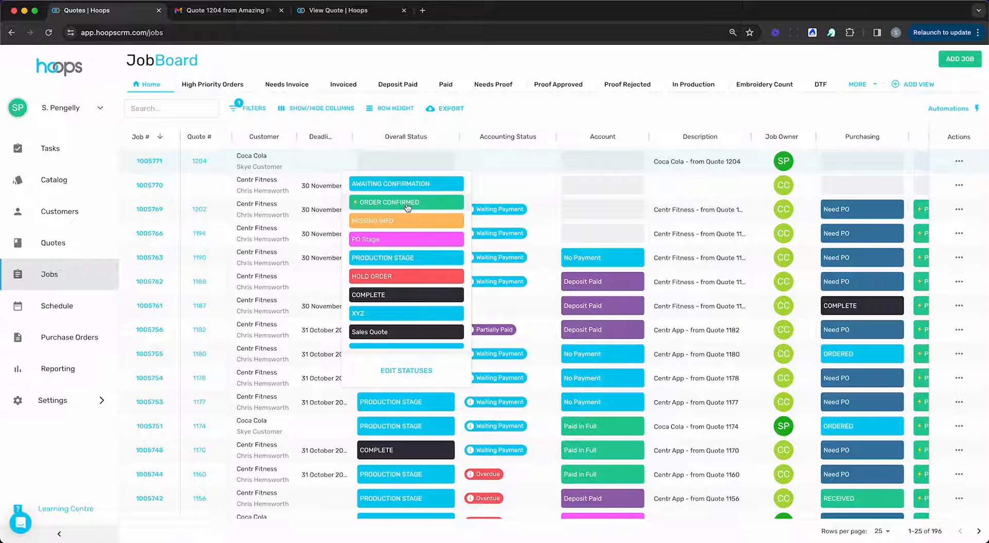
left_click(467, 125)
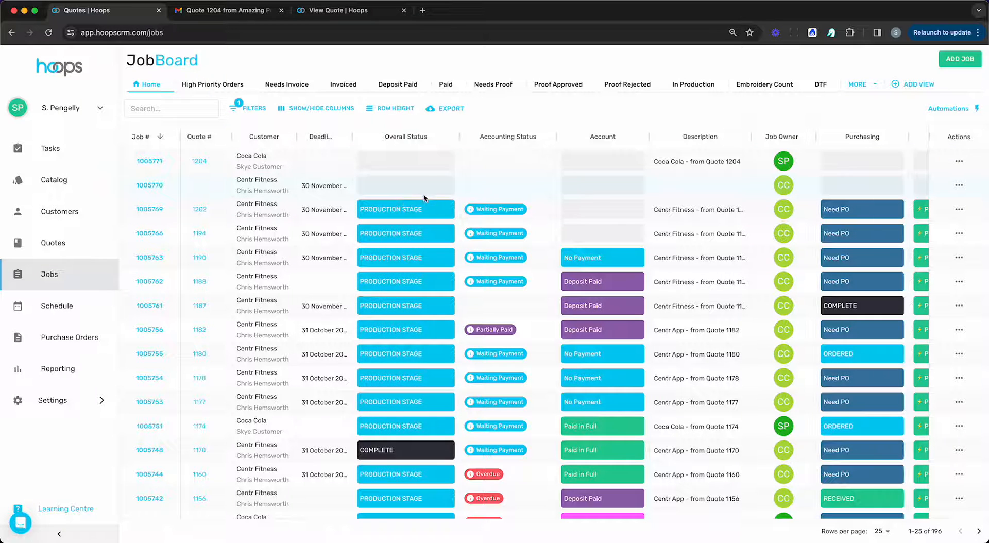
left_click(416, 163)
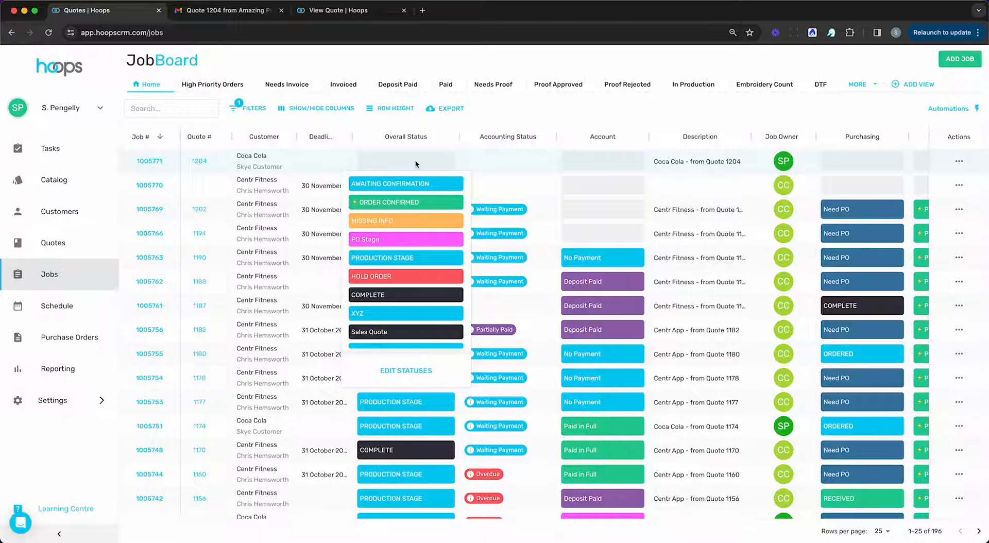
left_click(407, 205)
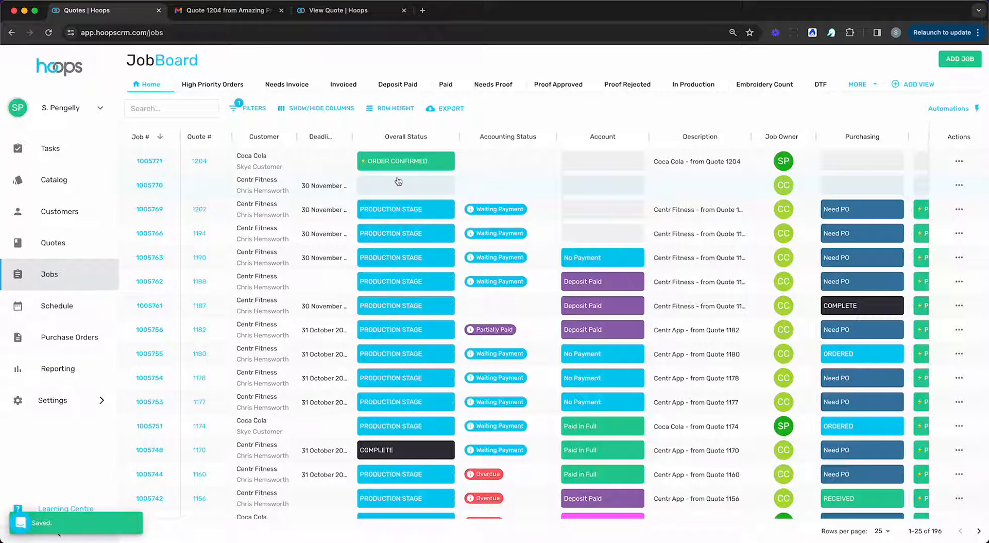
left_click(241, 14)
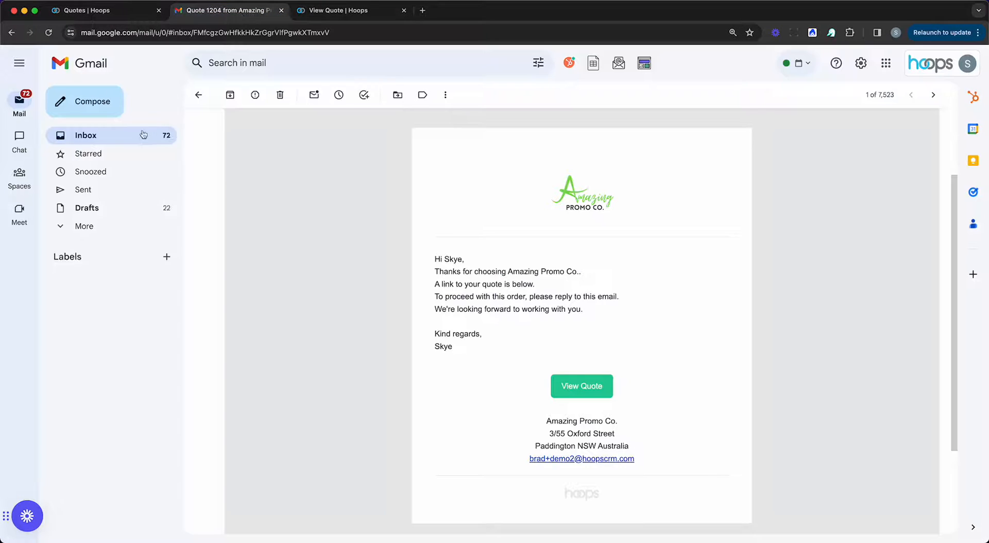
Step: Read the 'Confirmation of Job 1005771' email in Gmail, then return to the Hoops JobBoard
left_click(143, 134)
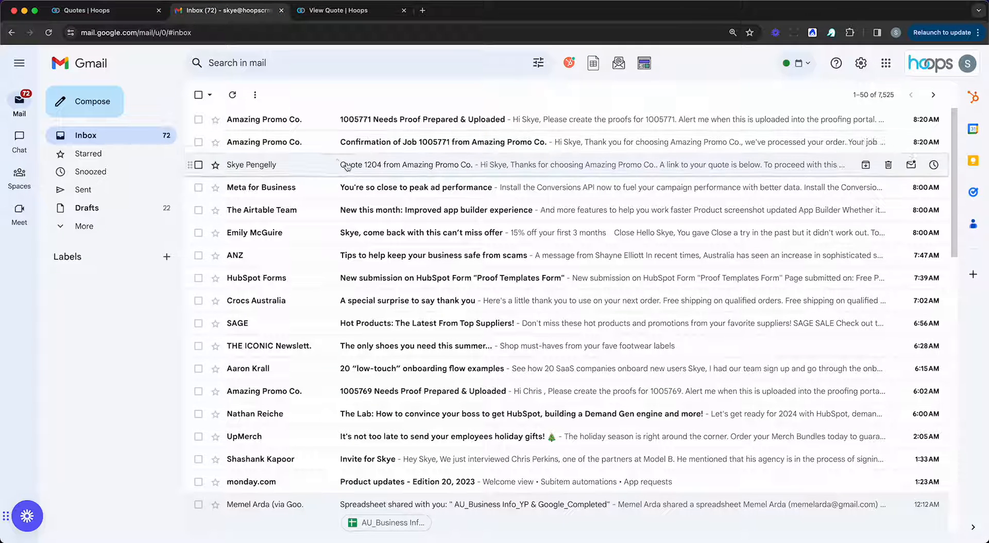
left_click(283, 145)
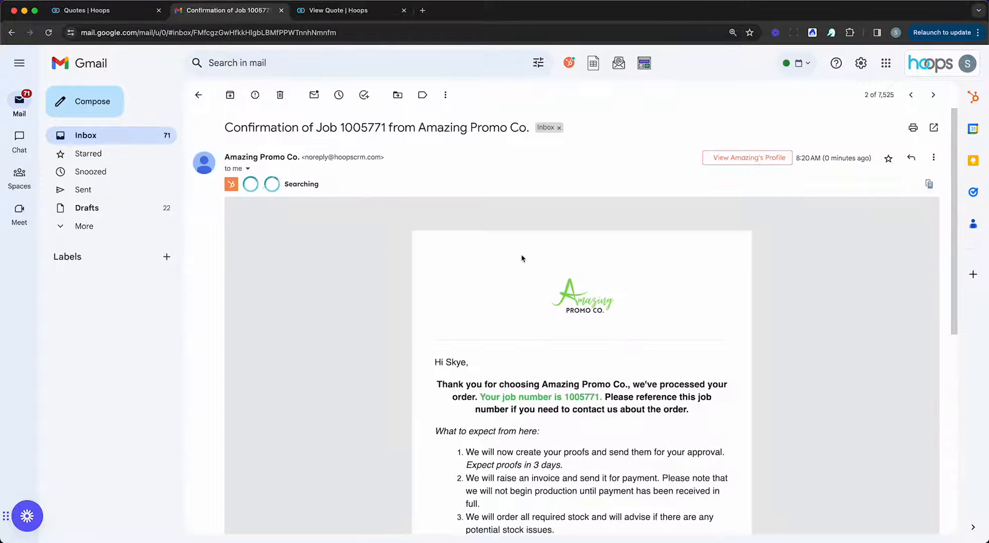
scroll(521, 255, "down", 5)
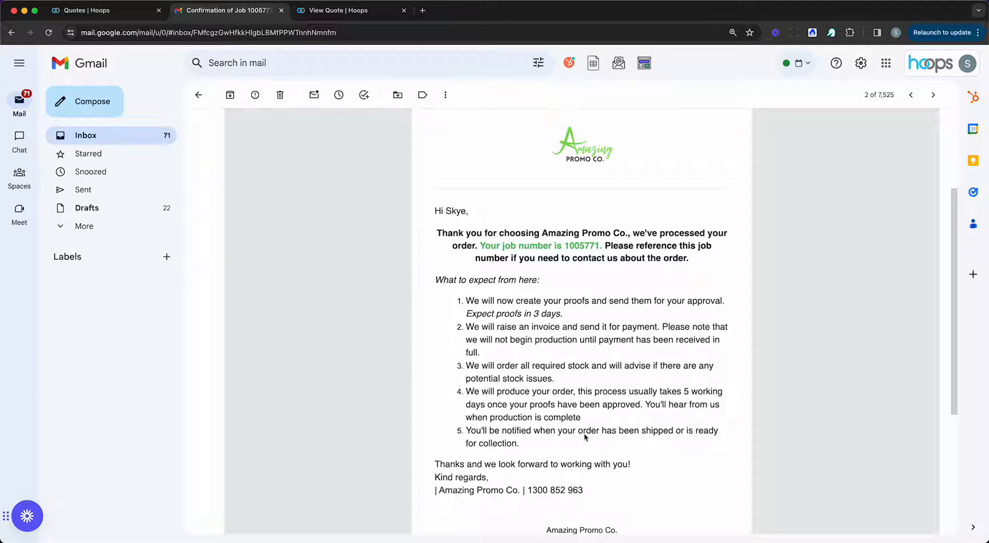
scroll(600, 422, "down", 2)
scroll(607, 420, "up", 3)
scroll(606, 421, "down", 2)
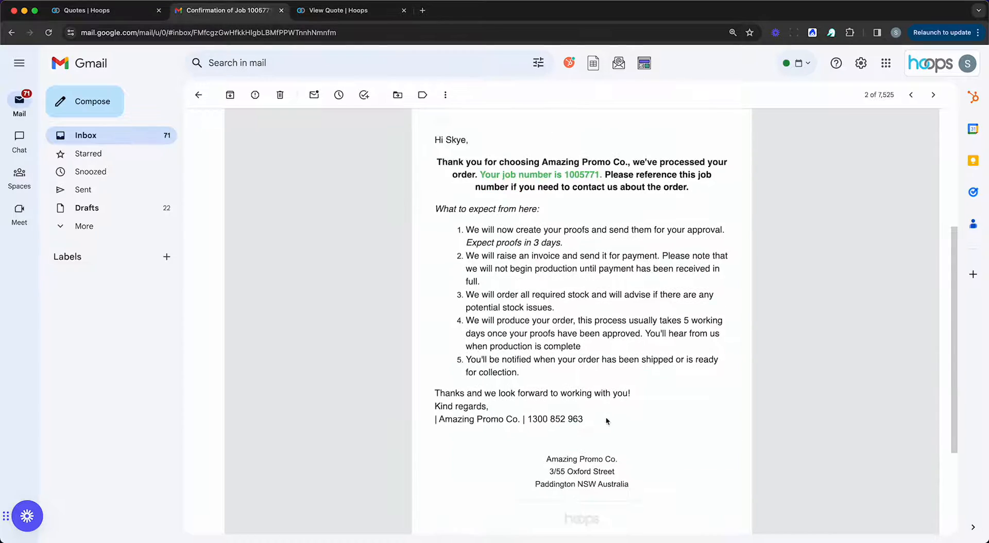
scroll(608, 422, "up", 2)
left_click(150, 133)
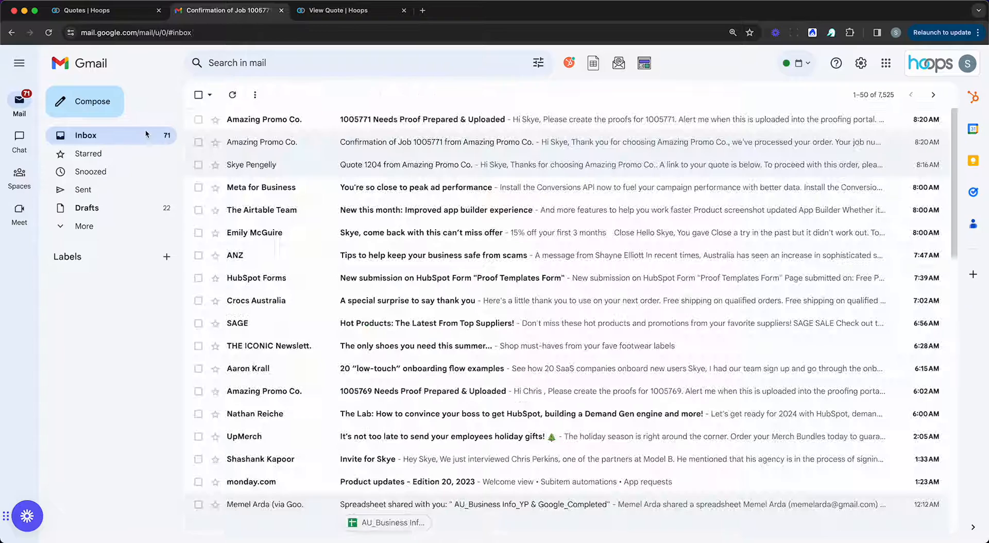
left_click(103, 11)
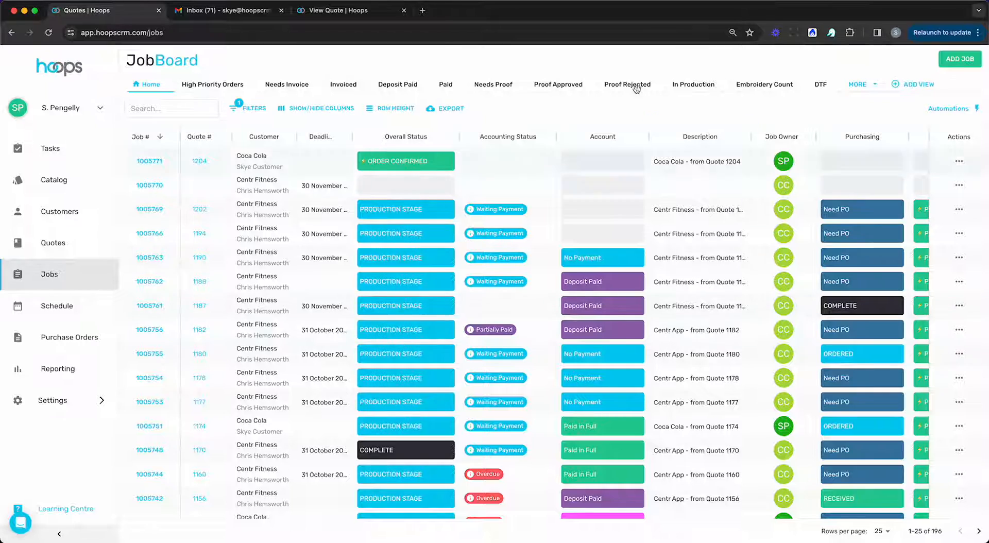
scroll(529, 260, "right", 5)
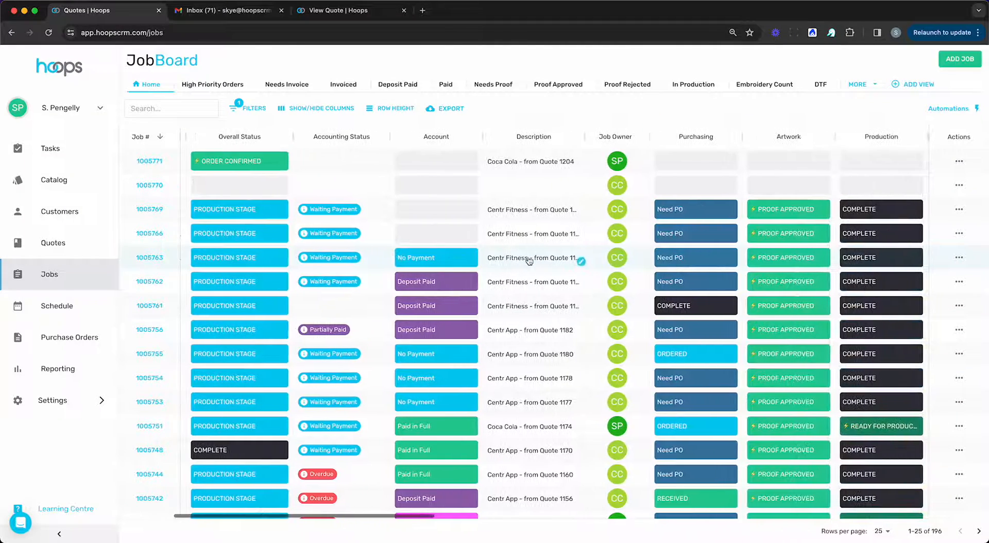
scroll(529, 260, "left", 4)
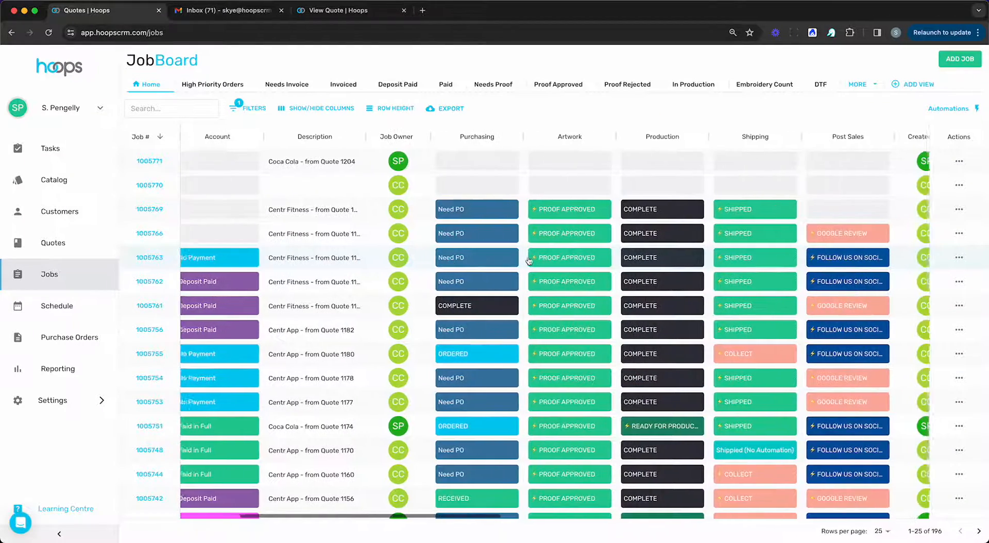
Step: Mark job 1005771's Purchasing status as ORDERED
scroll(528, 260, "right", 4)
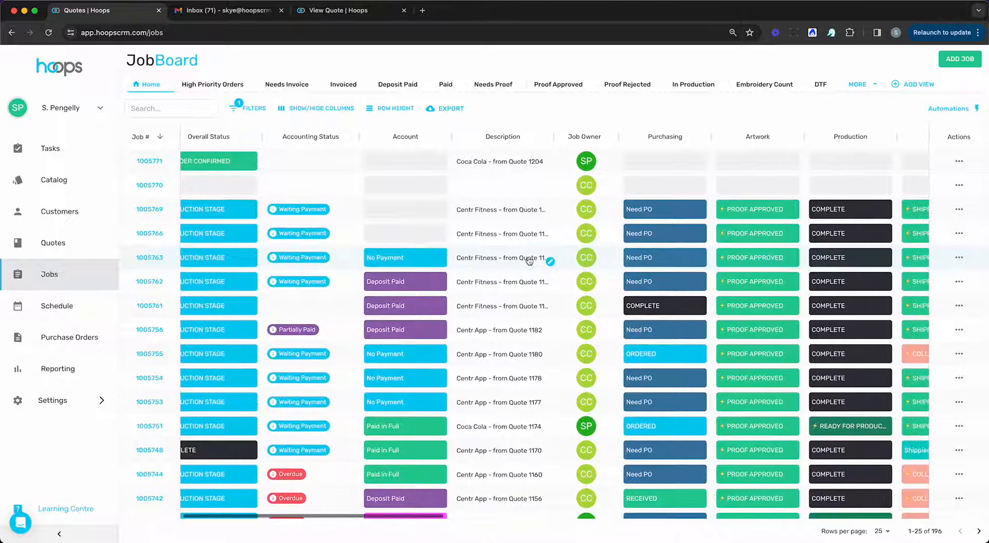
left_click(608, 159)
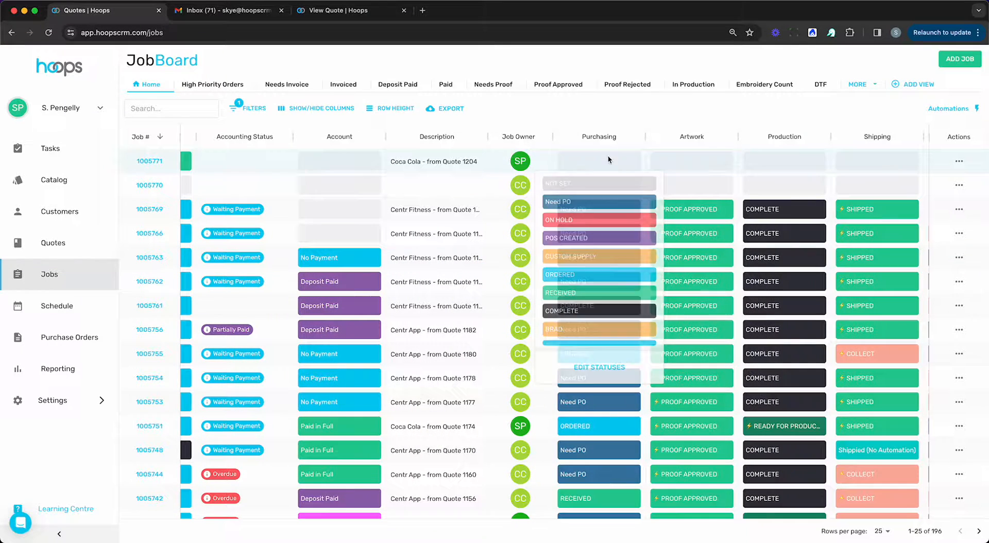
left_click(602, 276)
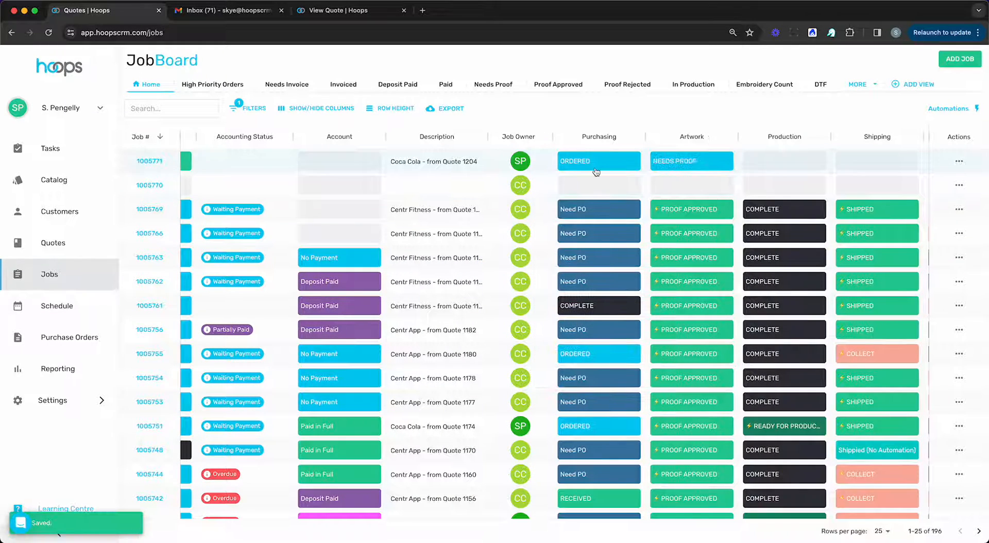
Step: Set job 1005771's Production to IN PRODUCTION (Send Email) and check the Gmail inbox
scroll(596, 172, "right", 2)
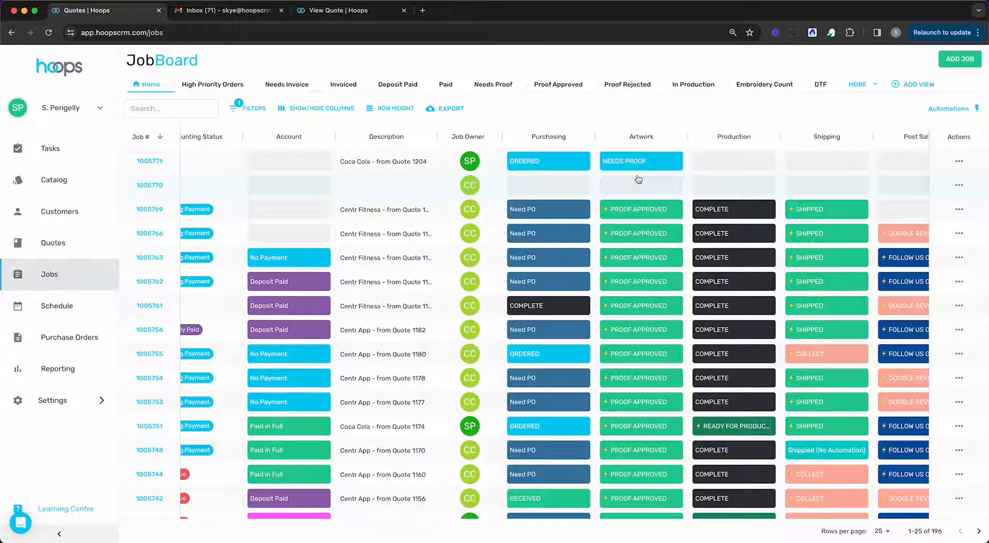
scroll(651, 184, "right", 3)
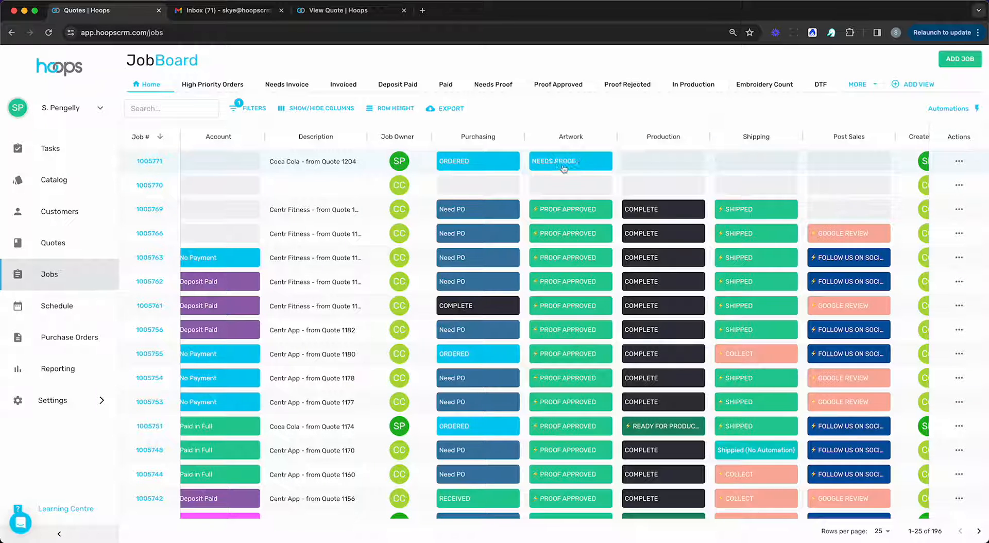
left_click(654, 159)
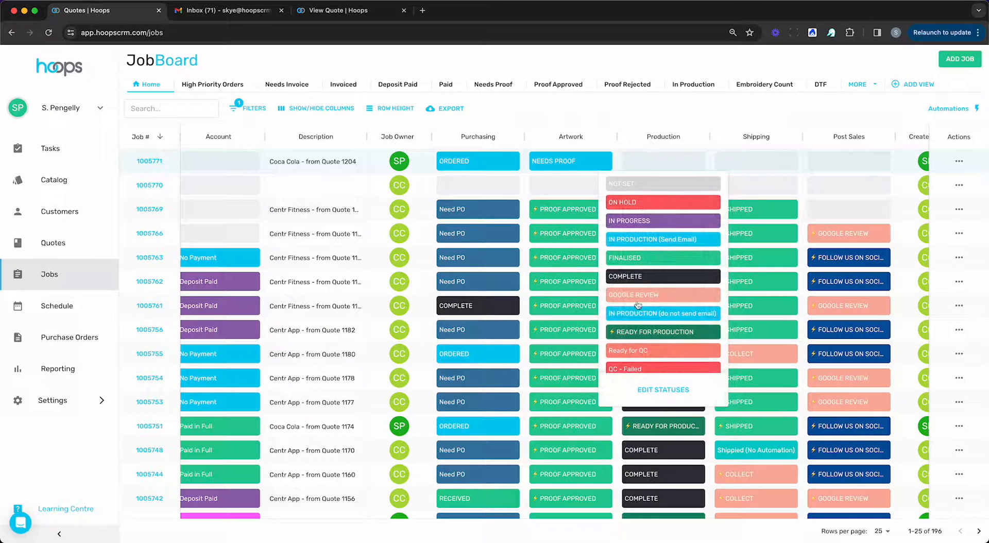
scroll(670, 302, "down", 1)
scroll(670, 302, "up", 1)
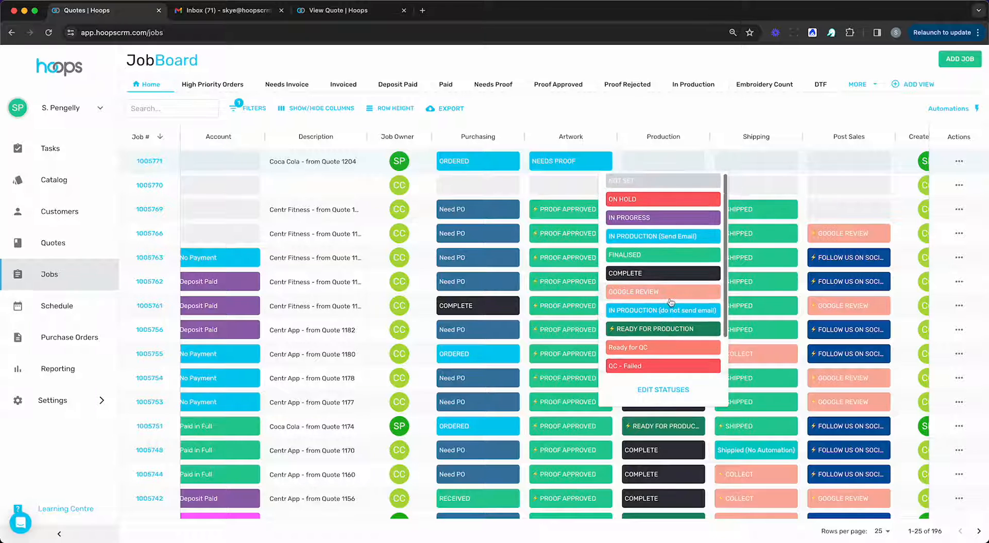
left_click(652, 235)
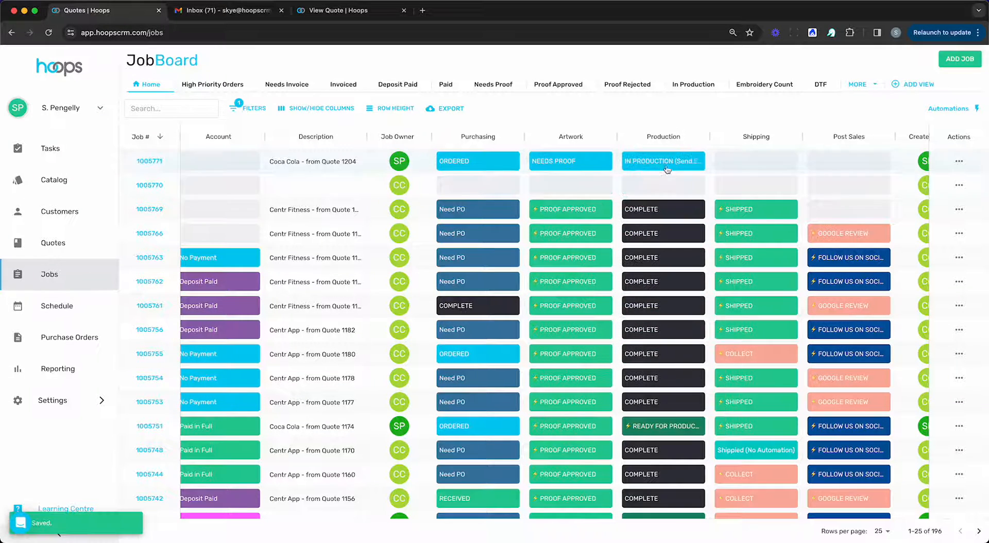
left_click(229, 19)
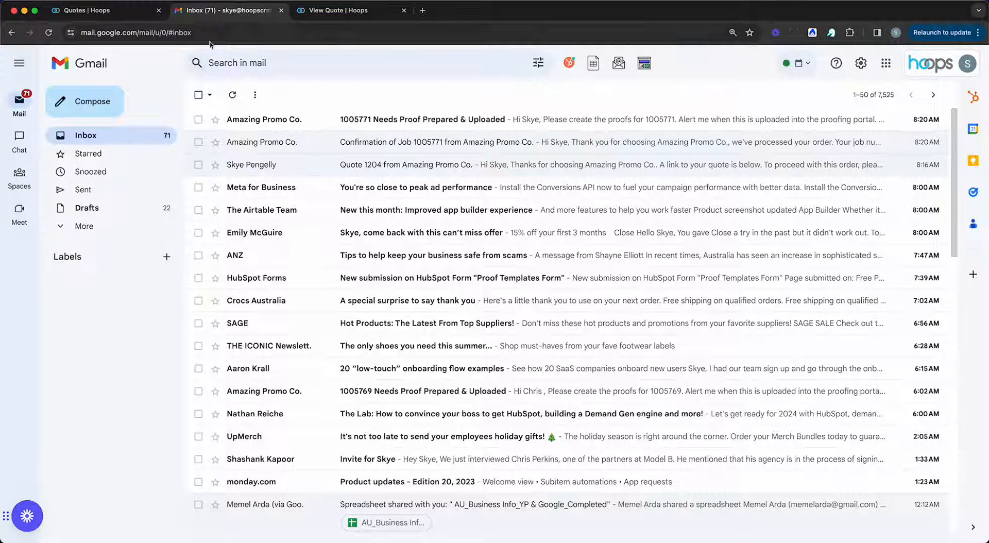
Step: Read the 'Your Job 1005771 Is Now In Production' email, then return to the Hoops JobBoard
left_click(377, 124)
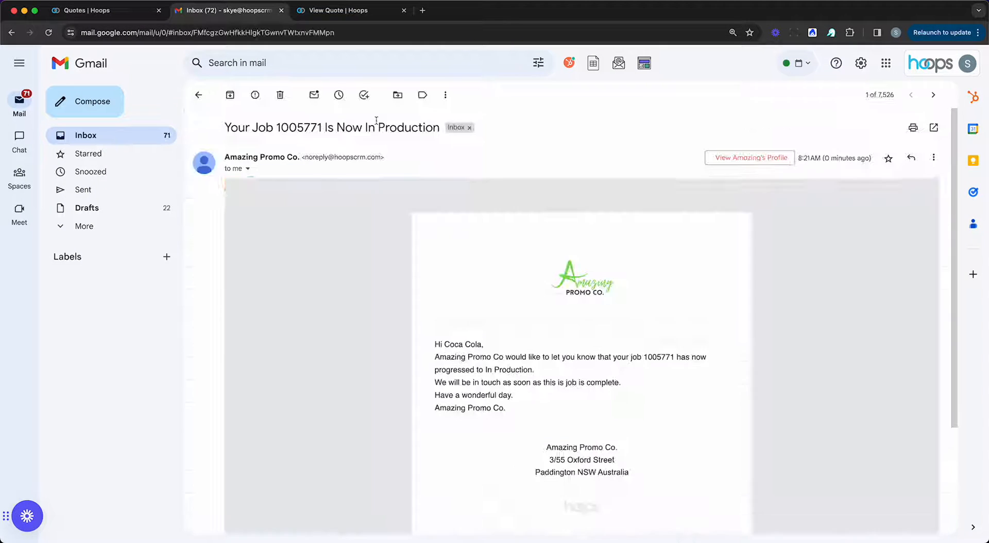
scroll(379, 282, "down", 2)
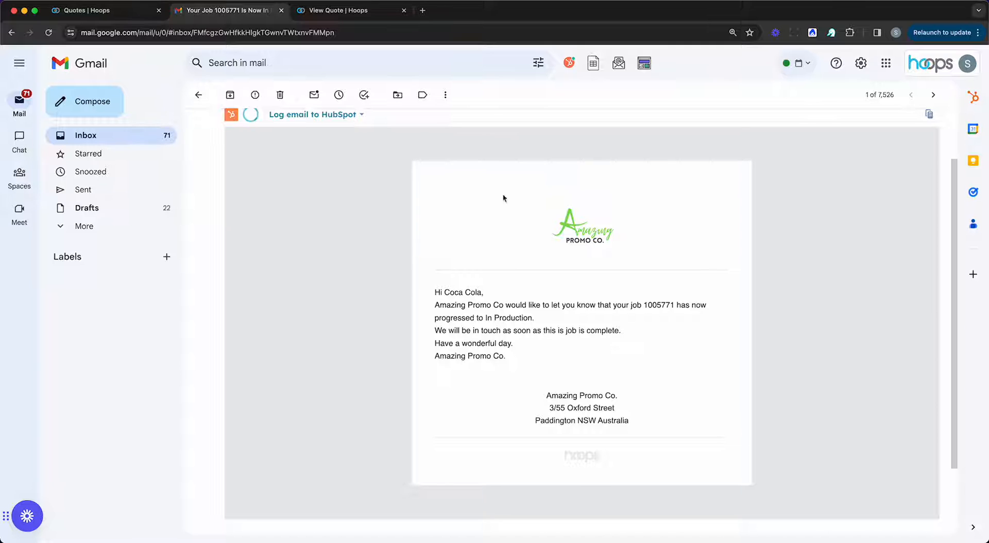
left_click(102, 140)
left_click(109, 16)
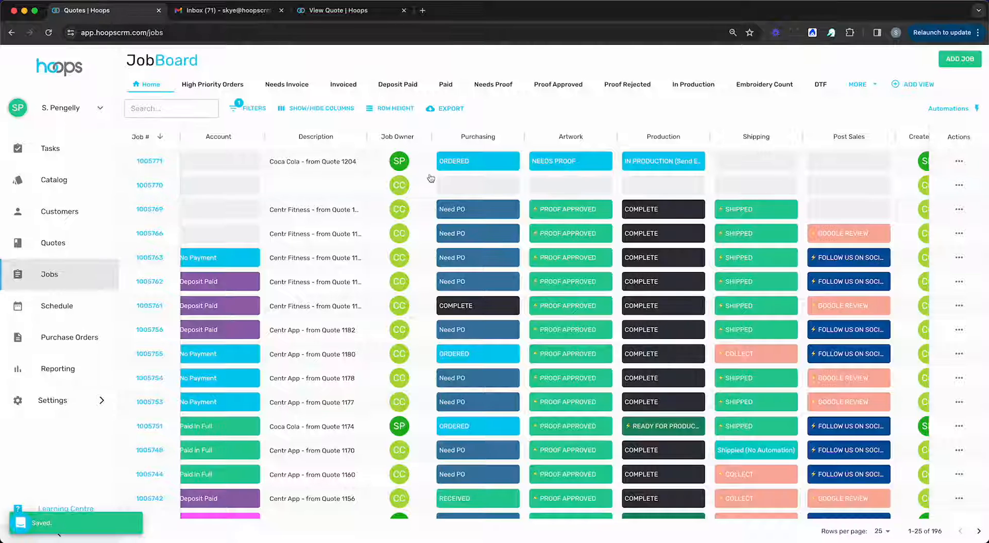
Step: Set job 1005771's Post Sales status to GOOGLE REVIEW
scroll(431, 178, "left", 1)
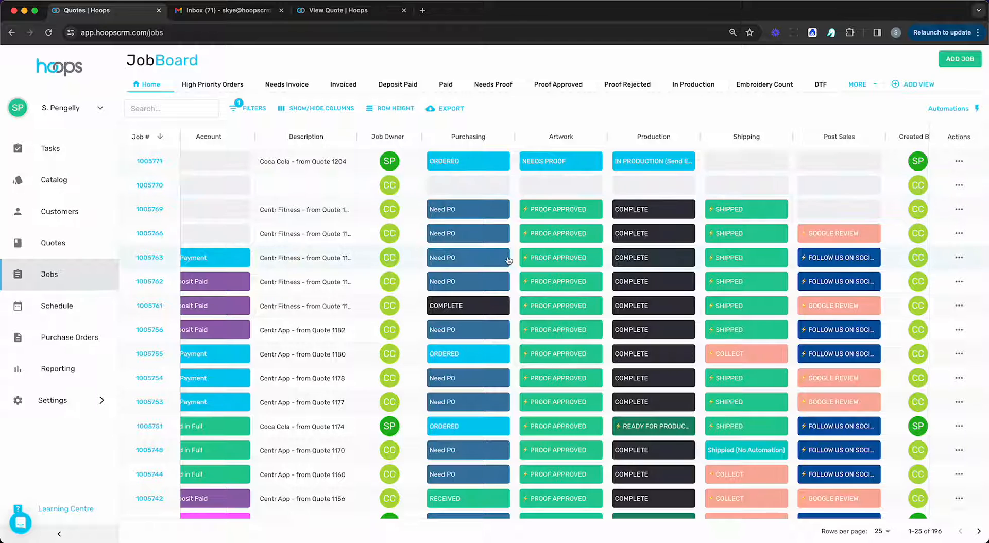
scroll(508, 260, "right", 3)
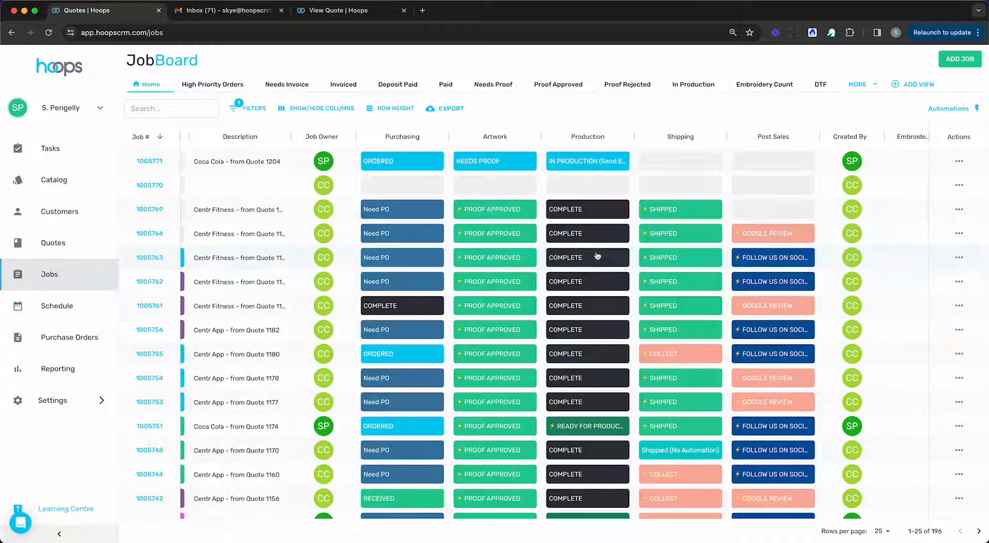
scroll(568, 232, "left", 1)
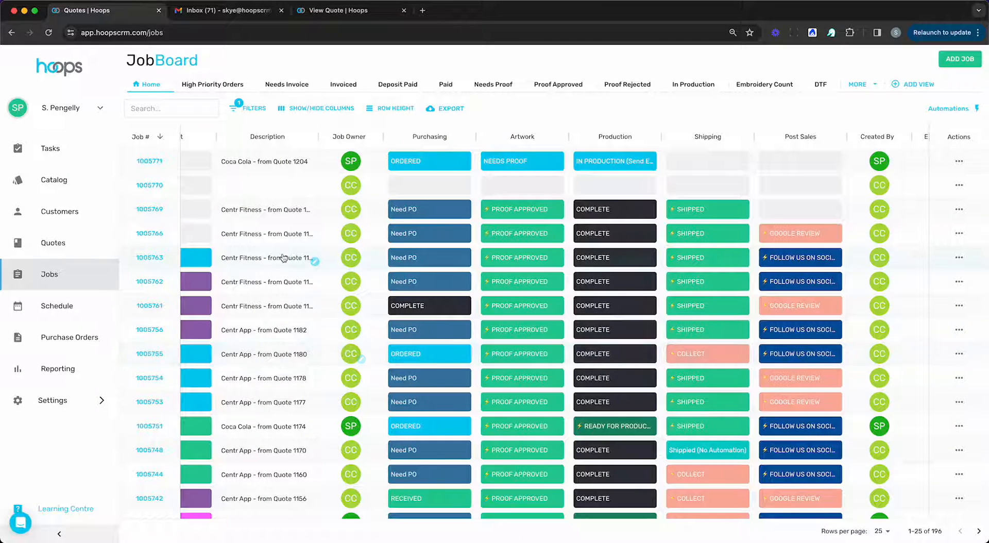
scroll(298, 258, "right", 2)
left_click(635, 162)
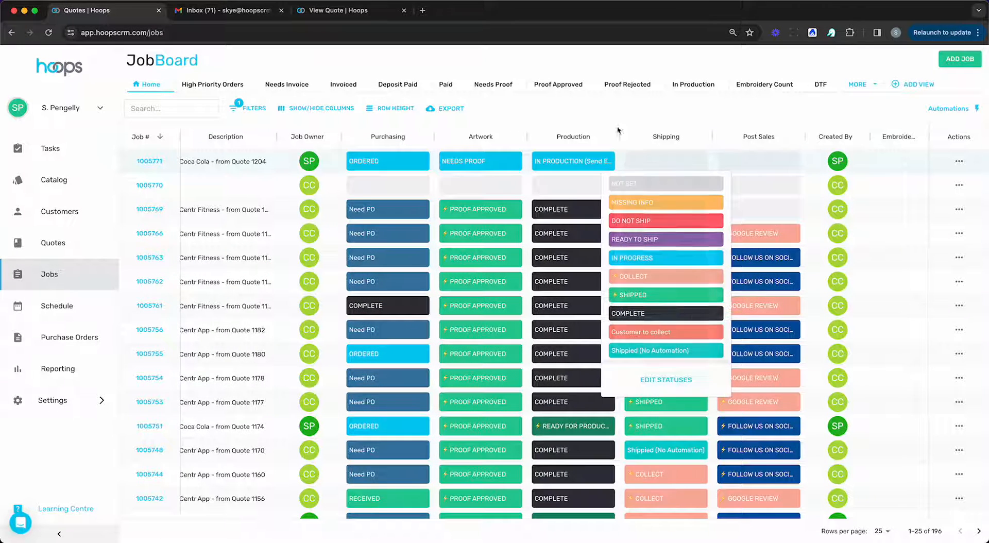
left_click(749, 164)
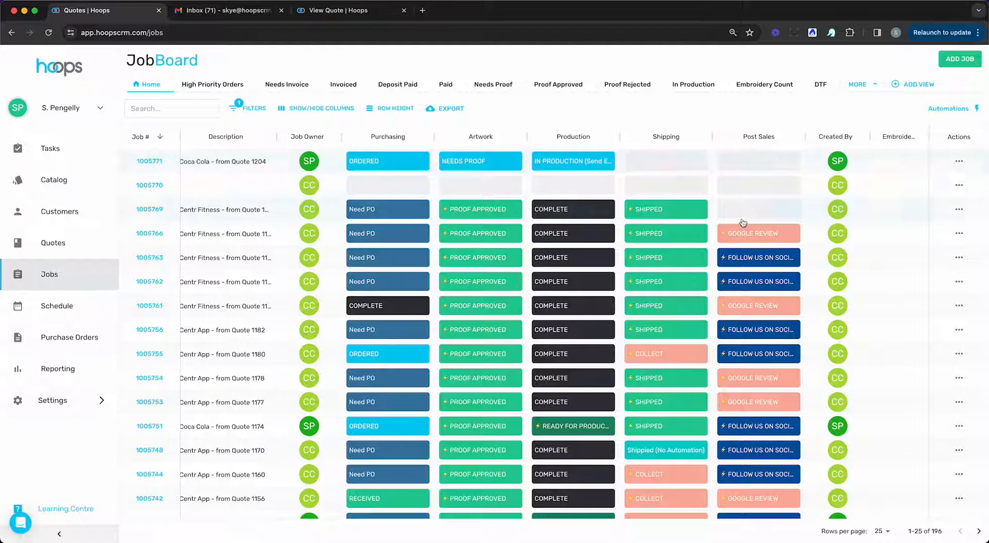
left_click(756, 162)
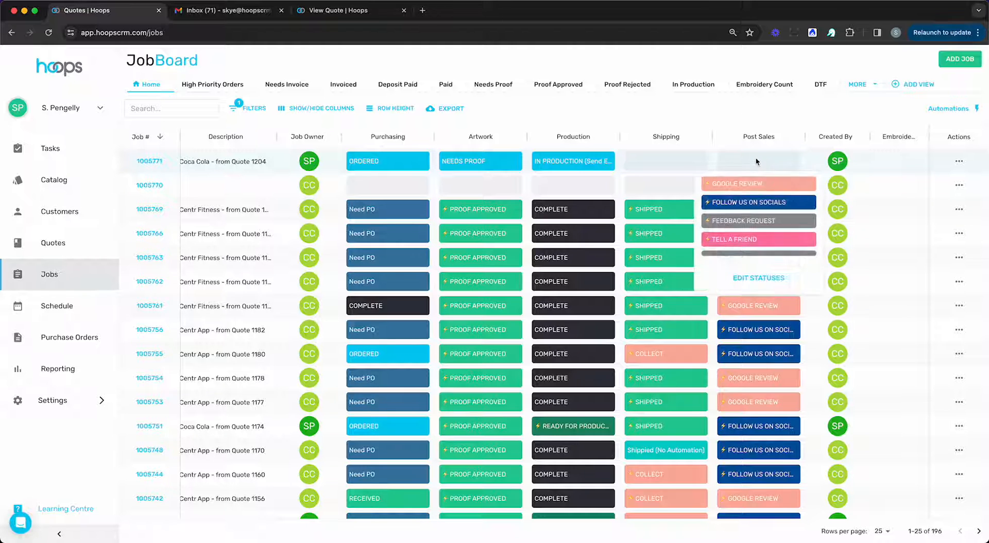
left_click(755, 185)
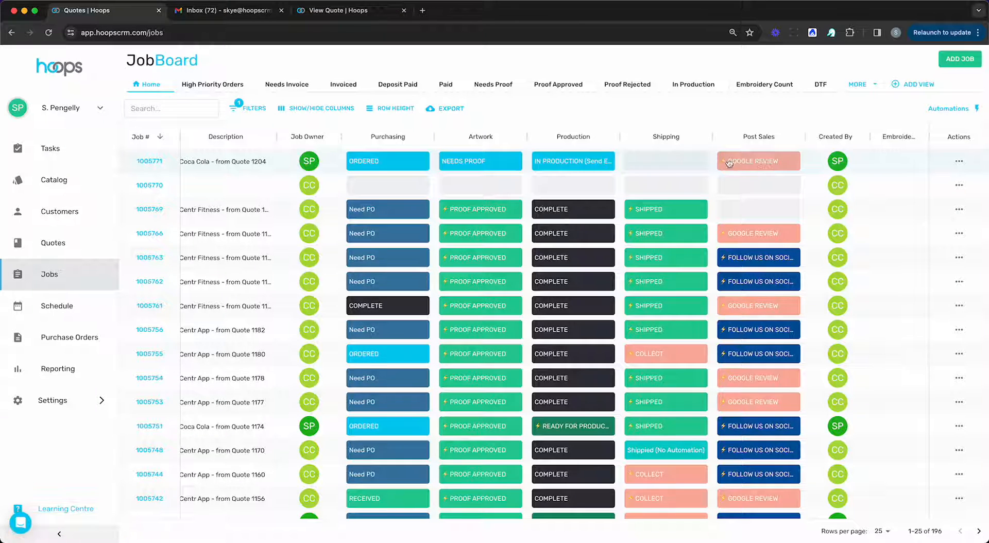
Step: Change job 1005771's Post Sales status to FOLLOW US ON SOCIALS, then go to Gmail
left_click(744, 166)
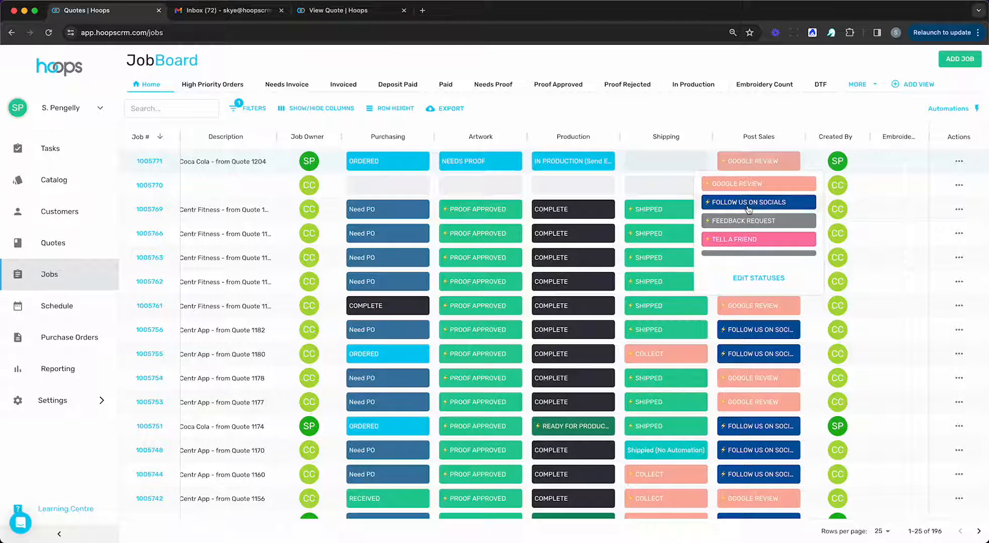
left_click(755, 187)
left_click(229, 10)
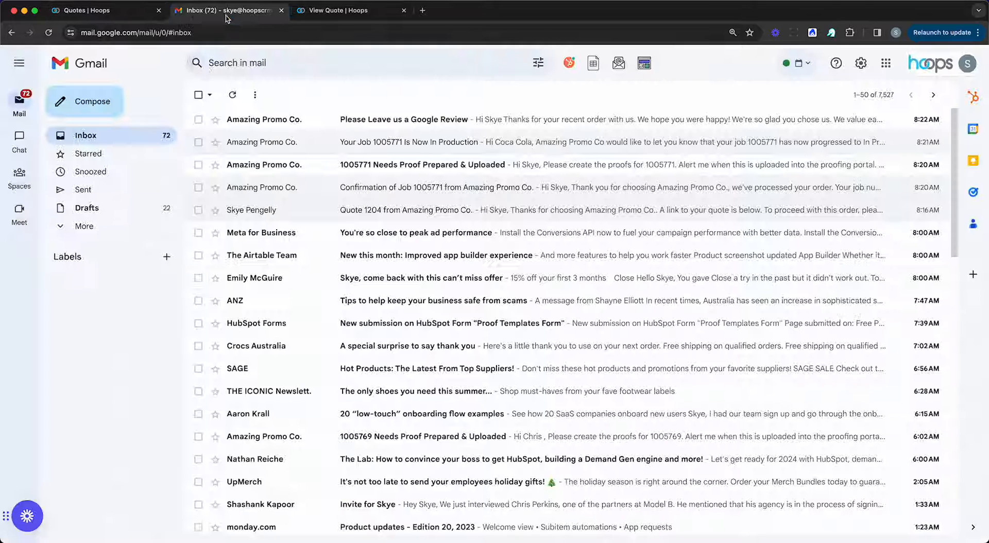
Step: Read the 'Please Leave us a Google Review' email in Gmail
left_click(277, 126)
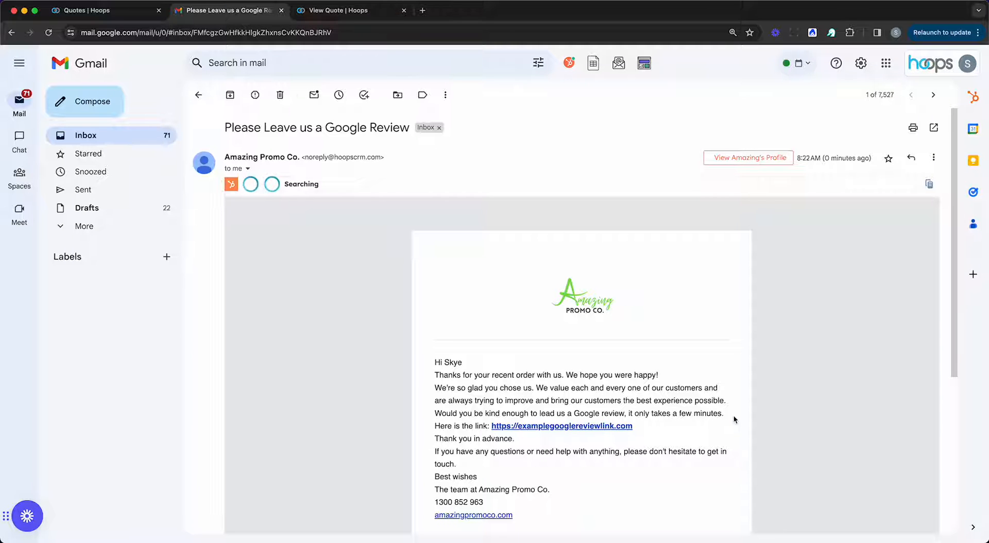
scroll(696, 374, "down", 2)
scroll(696, 374, "down", 2)
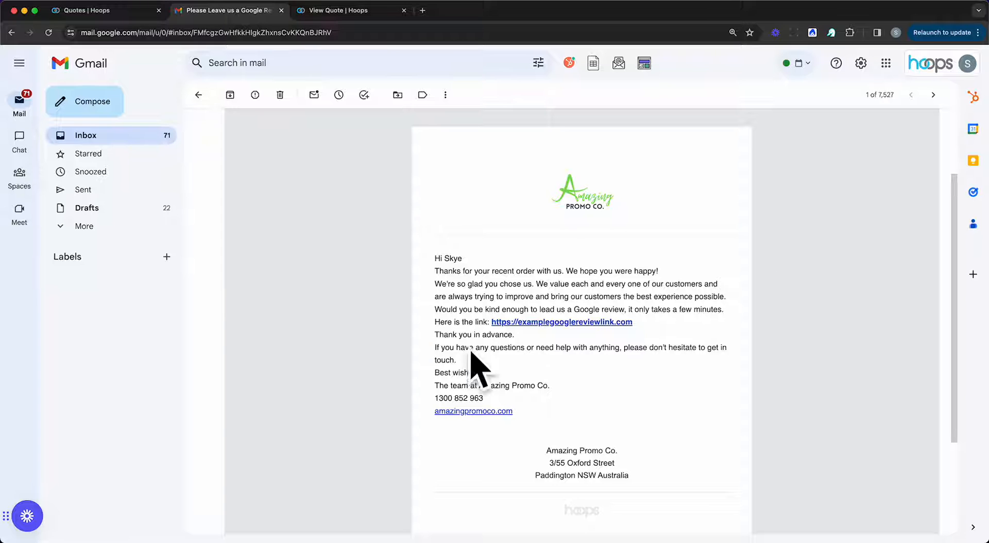
left_click(123, 137)
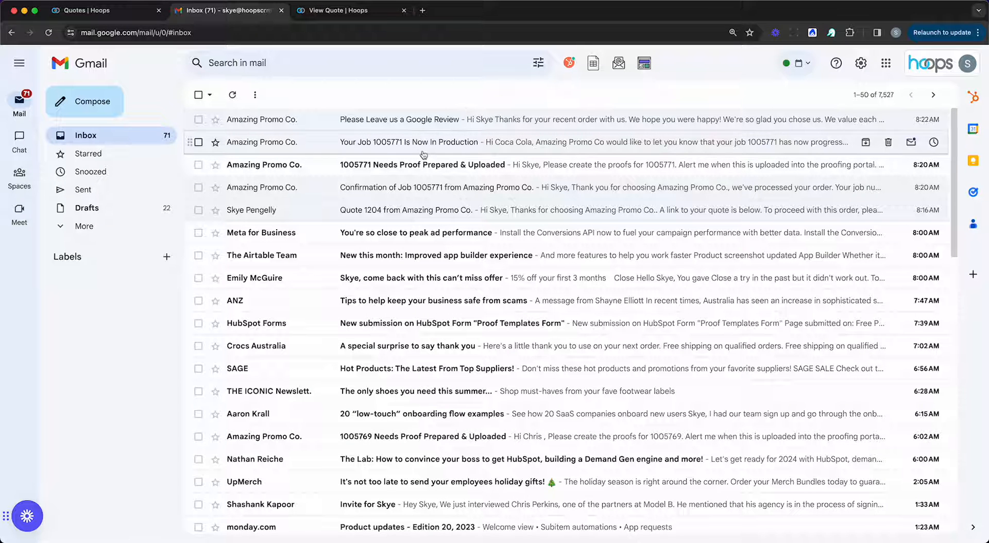
Step: Open the 'Follow Us On Our Socials!' email, then return to the Hoops JobBoard
left_click(362, 119)
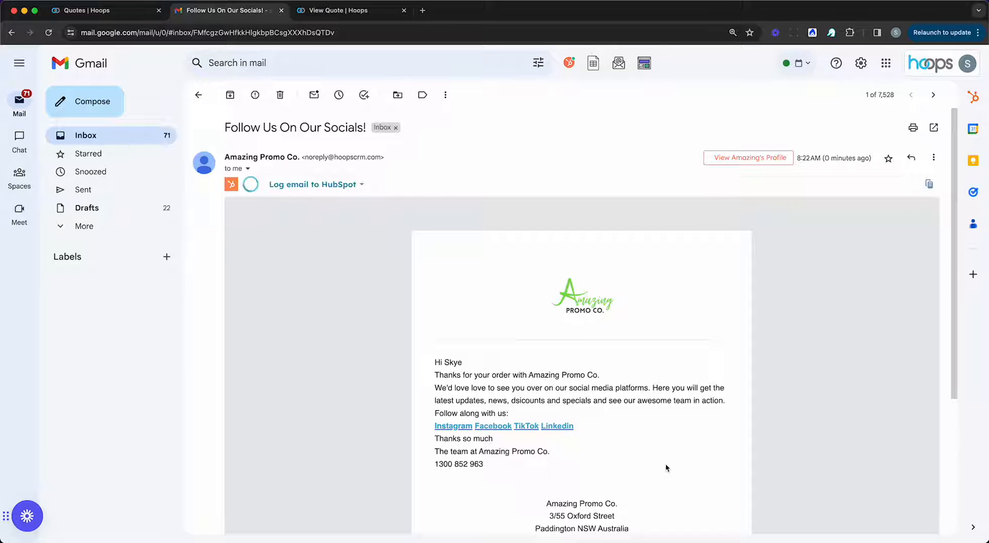
left_click(126, 17)
scroll(600, 257, "left", 1)
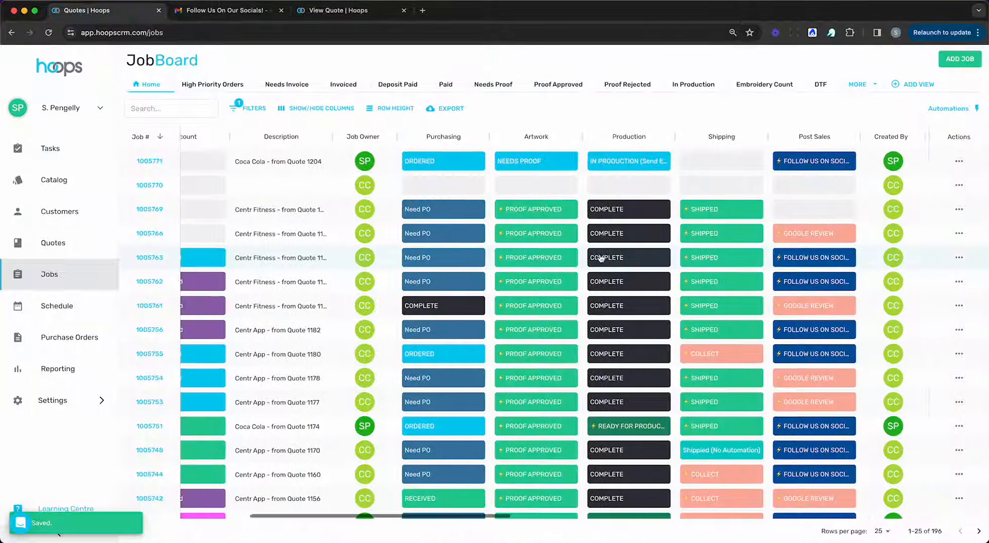
Step: Open job 1005771's detail panel, review the Job Detail, and view its still-empty Files section
scroll(600, 258, "left", 8)
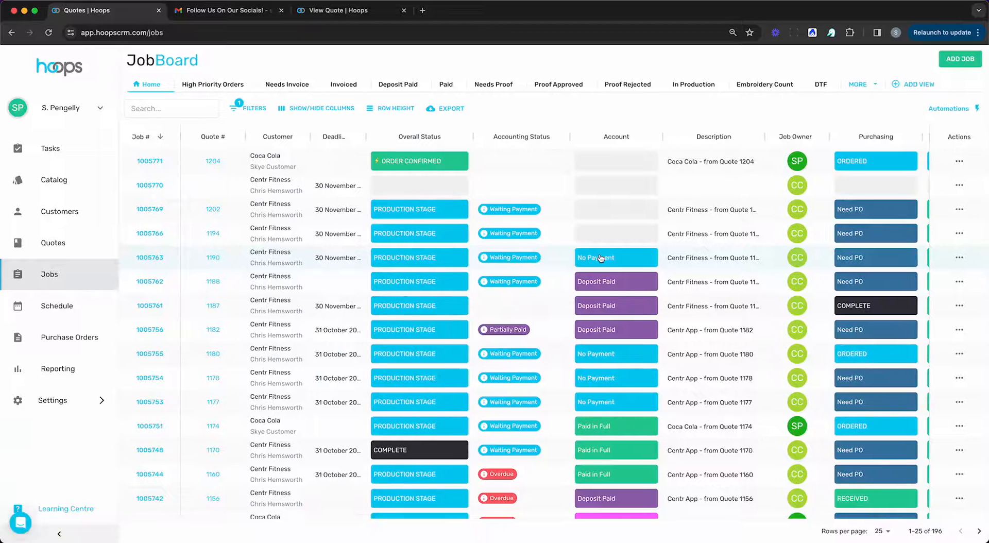
scroll(601, 257, "right", 5)
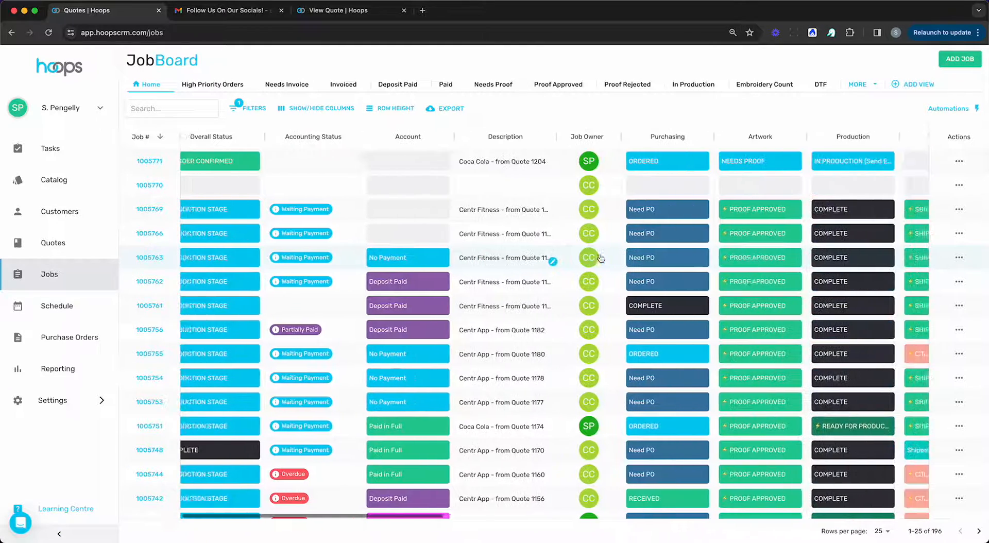
scroll(601, 258, "left", 6)
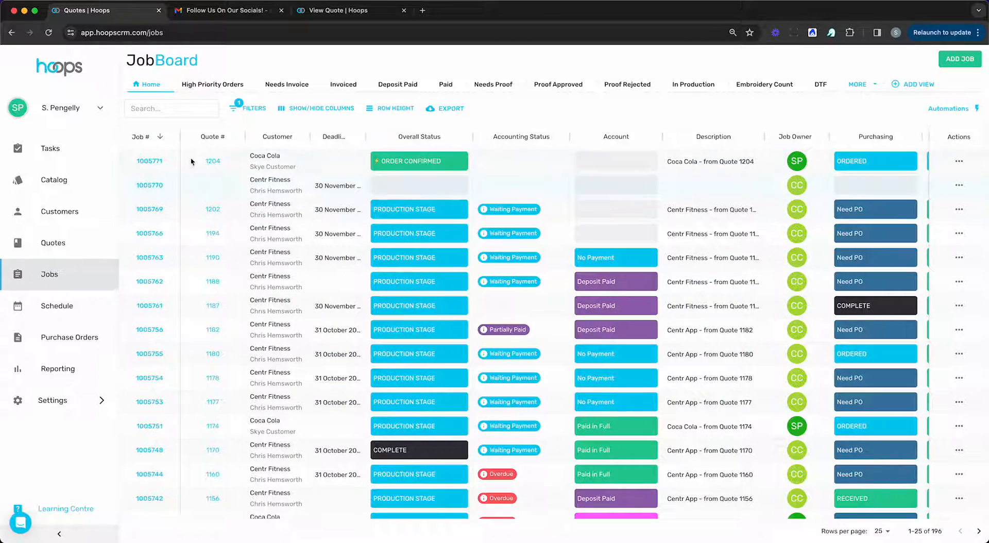
left_click(147, 161)
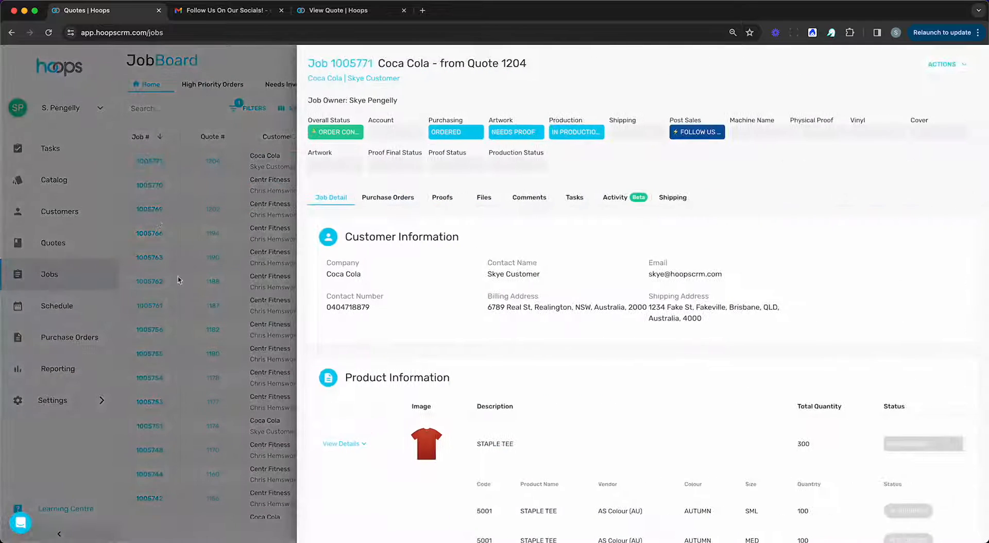
scroll(715, 334, "down", 3)
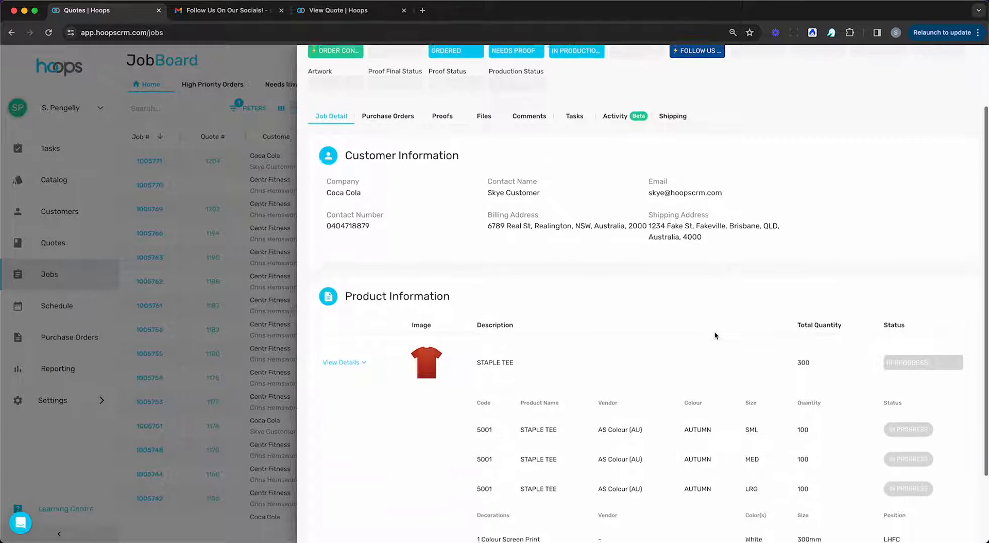
scroll(542, 256, "down", 3)
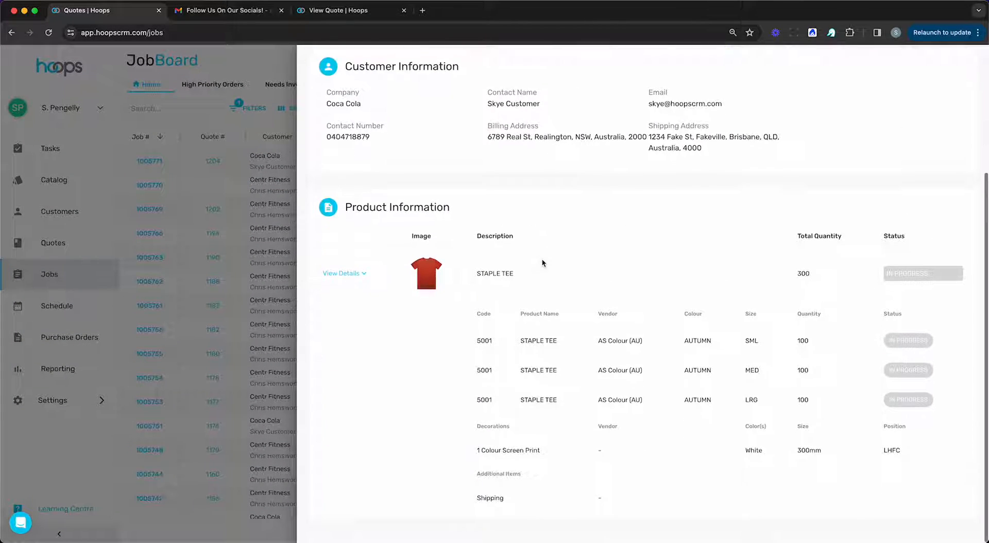
scroll(608, 359, "up", 6)
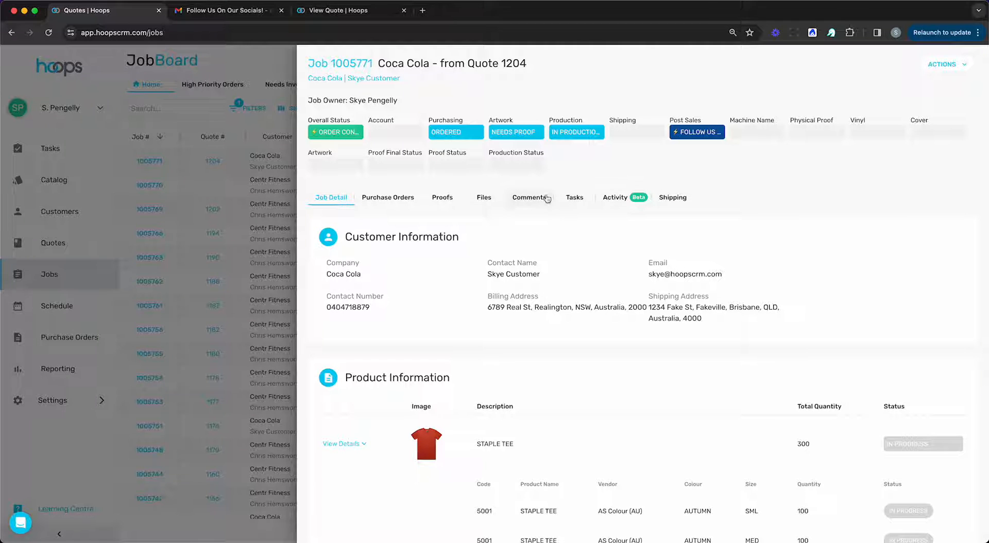
left_click(484, 201)
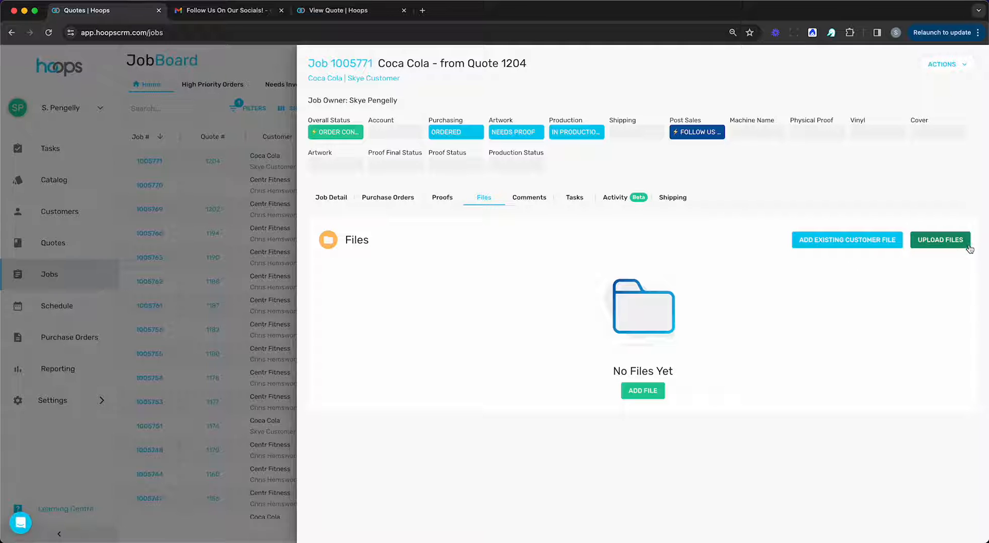
Step: Associate the customer's existing Coca-Cola-Logos.ai file with job 1005771
left_click(874, 250)
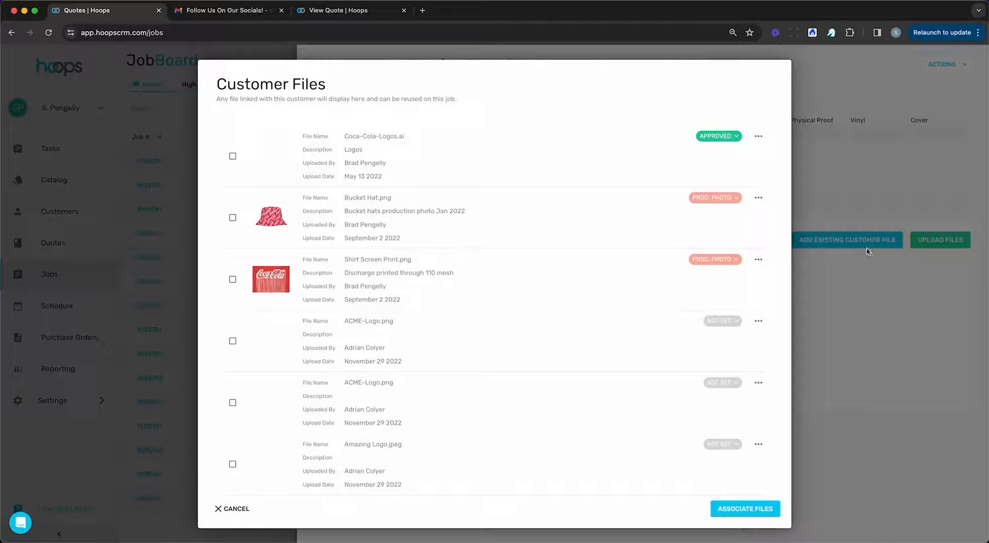
left_click(232, 155)
left_click(745, 512)
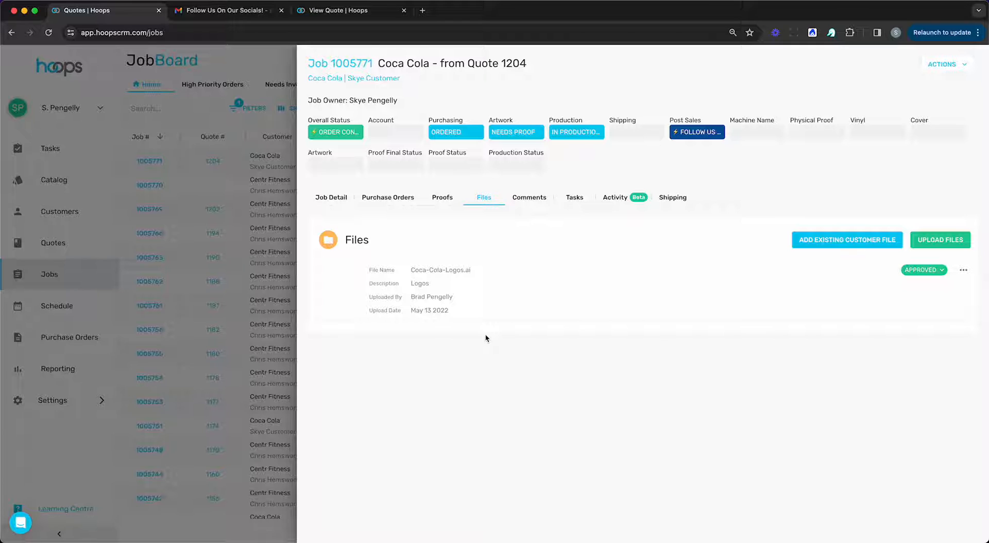
Step: Bring up job 1005771's Proofs section
left_click(447, 199)
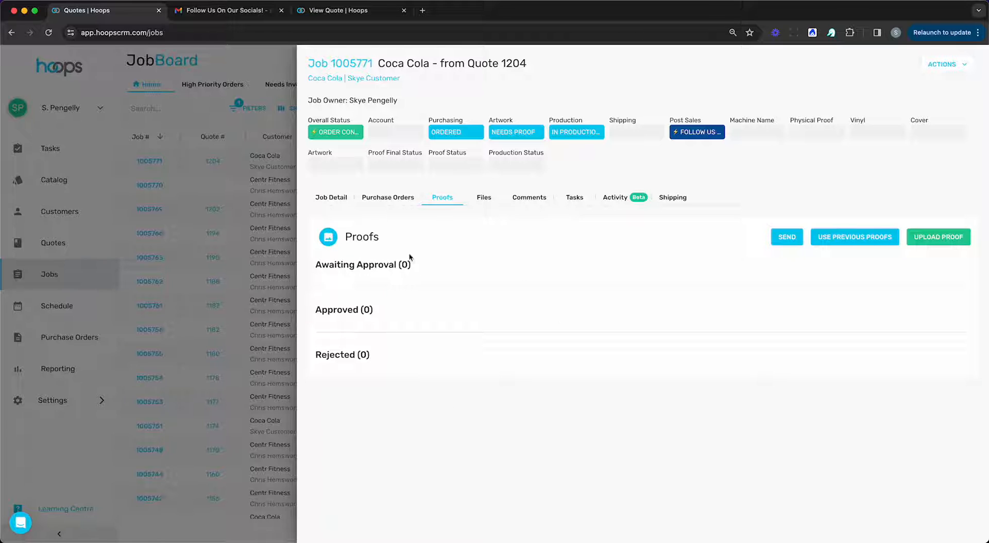
left_click_drag(319, 271, 419, 268)
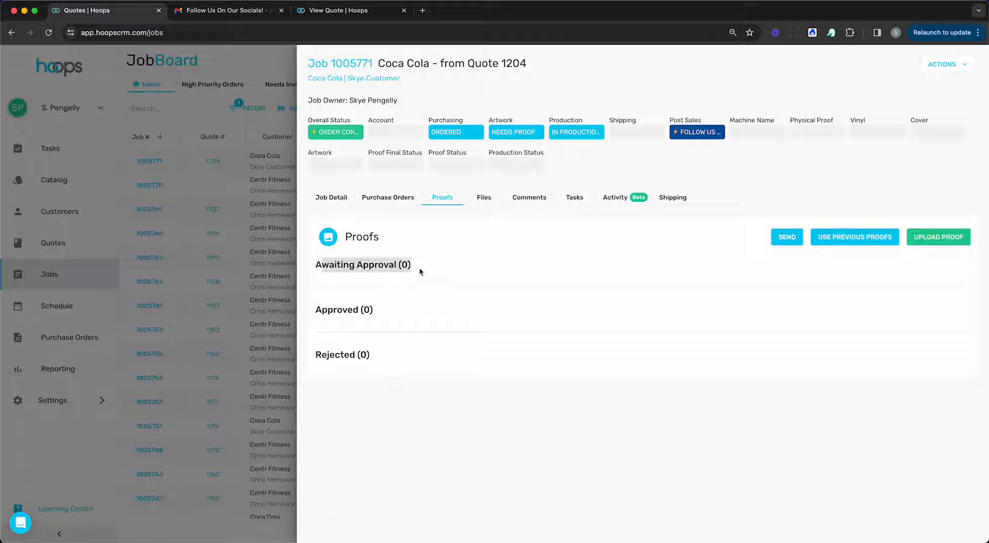
left_click(361, 310)
left_click_drag(376, 314, 327, 308)
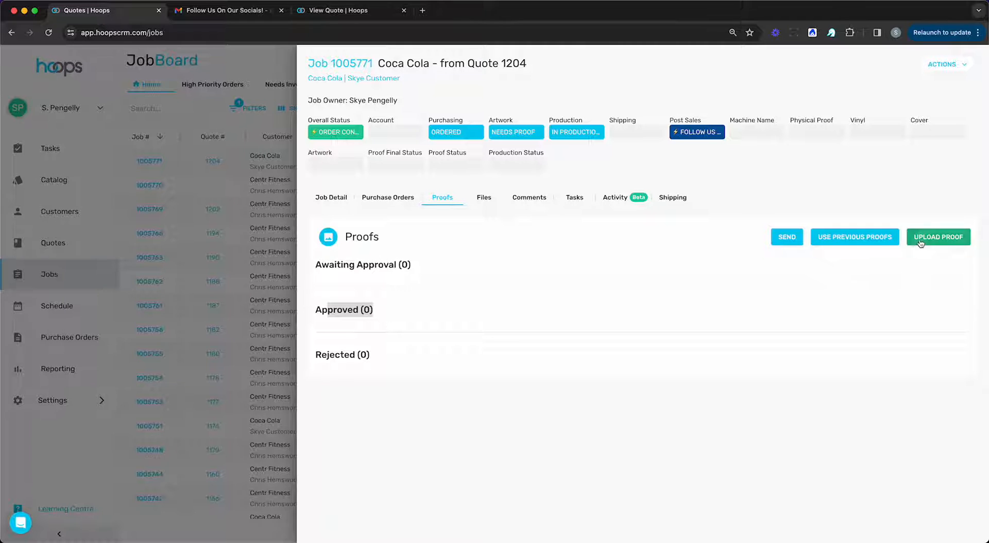
Step: Upload Proof-CocaCola-01.jpg as a proof linked to the STAPLE TEE product and save it
left_click(938, 237)
key("super+Tab")
key("super+Tab")
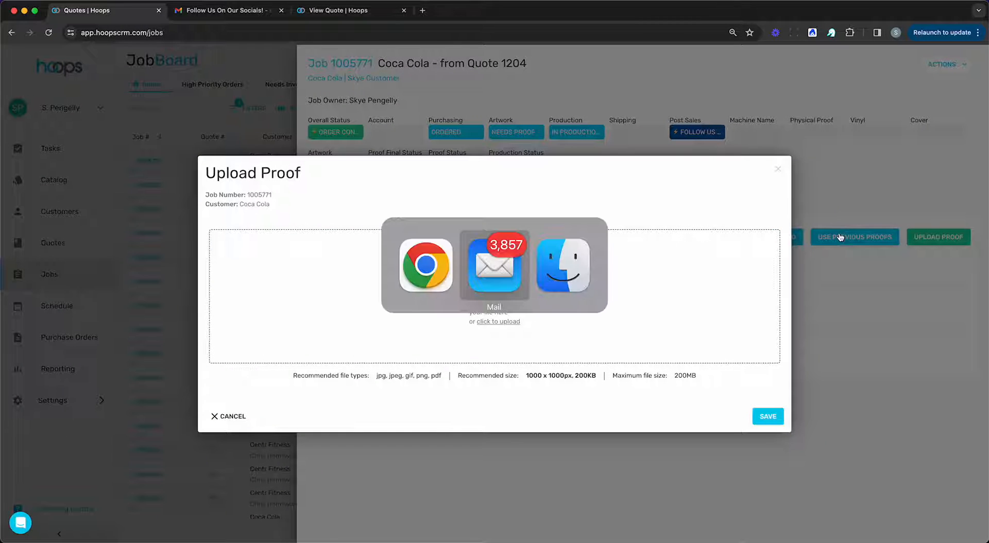
key("super+n")
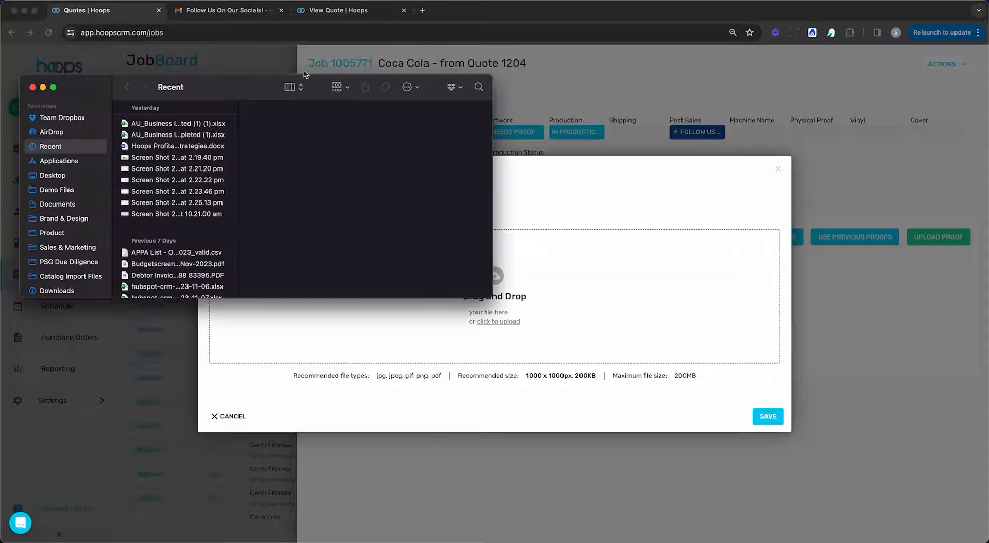
left_click_drag(256, 89, 1, 89)
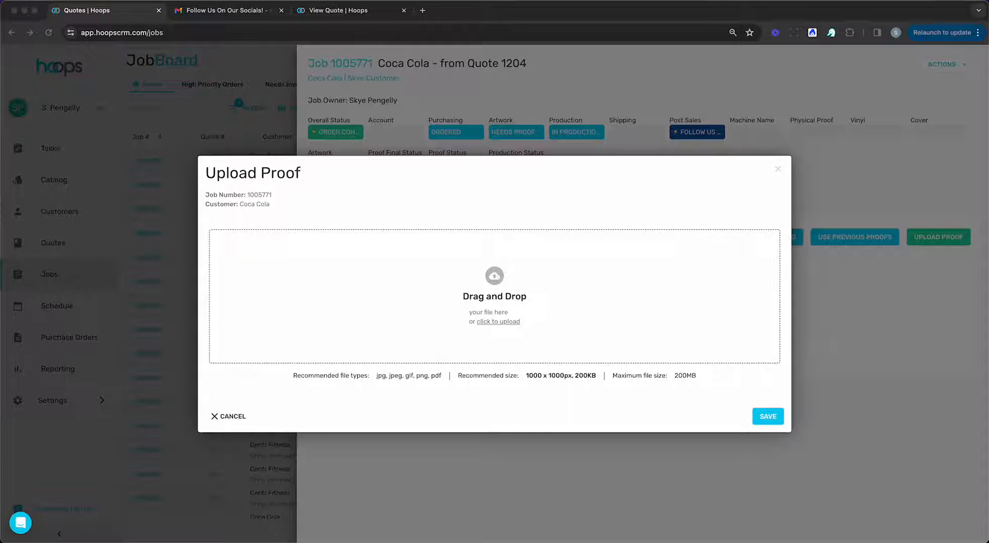
left_click_drag(761, 240, 524, 306)
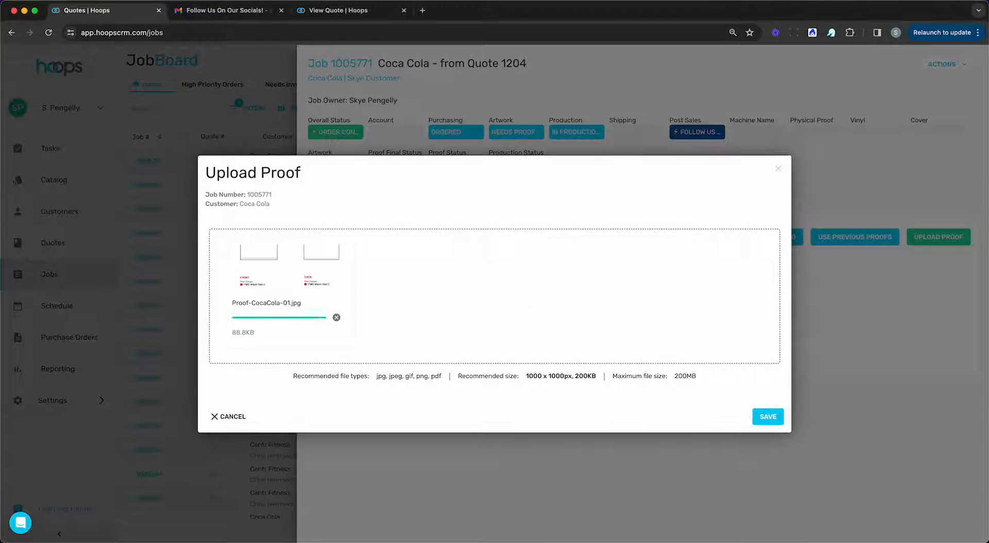
left_click(540, 401)
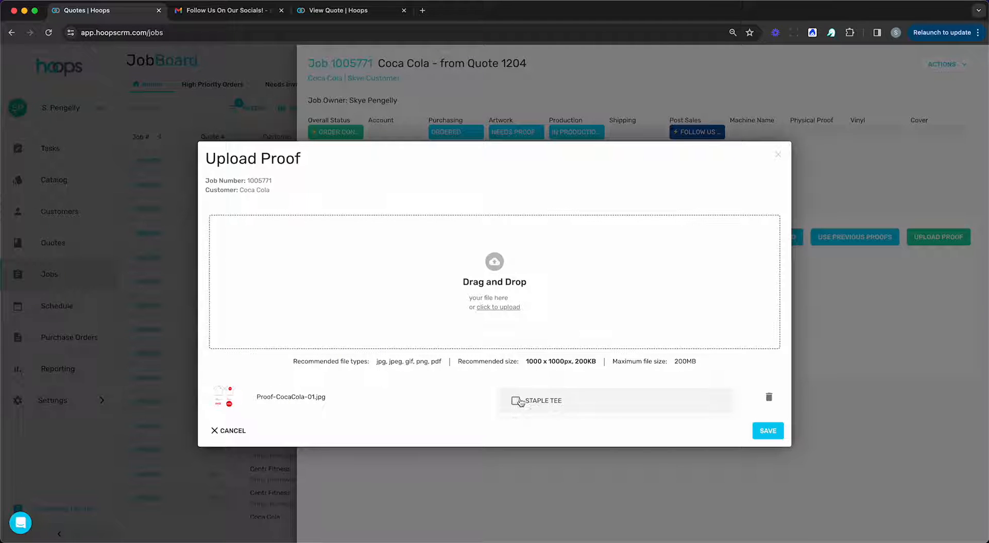
left_click(517, 401)
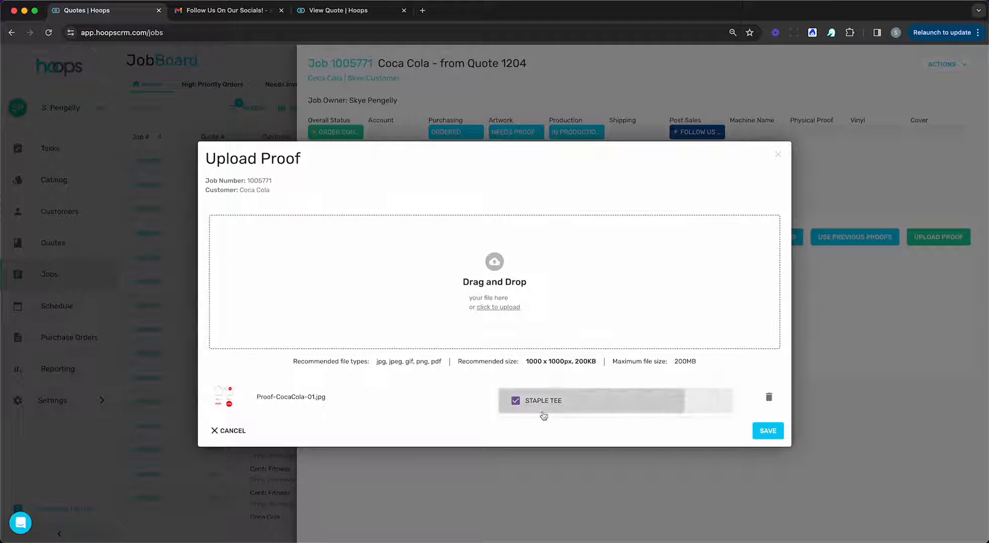
left_click(365, 430)
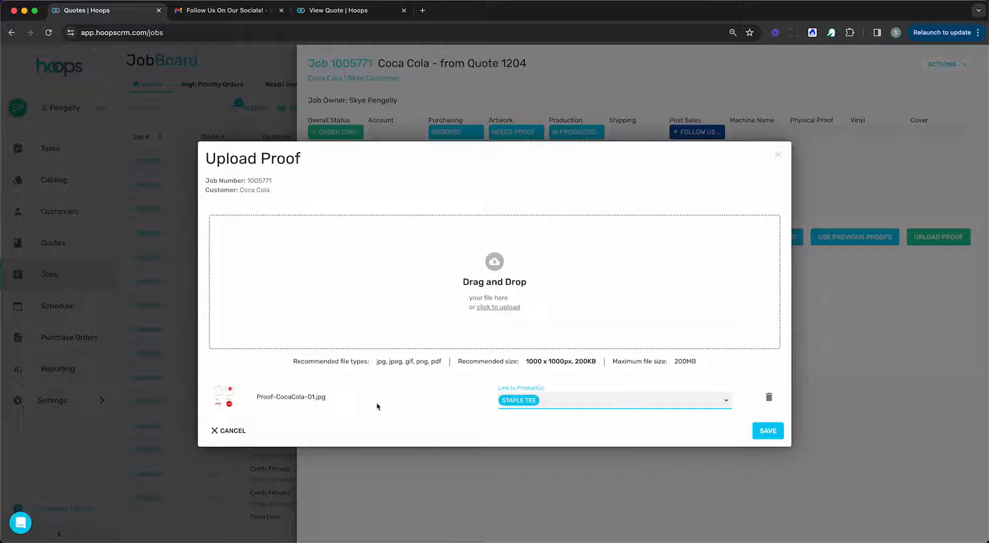
left_click(761, 432)
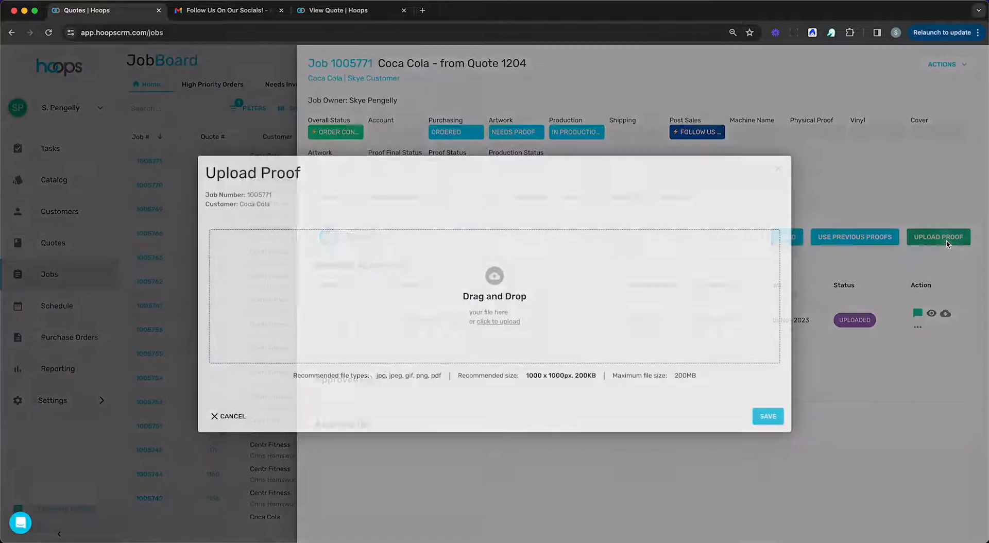
Step: Send the proof to the customer by email, then switch to Gmail
left_click(935, 237)
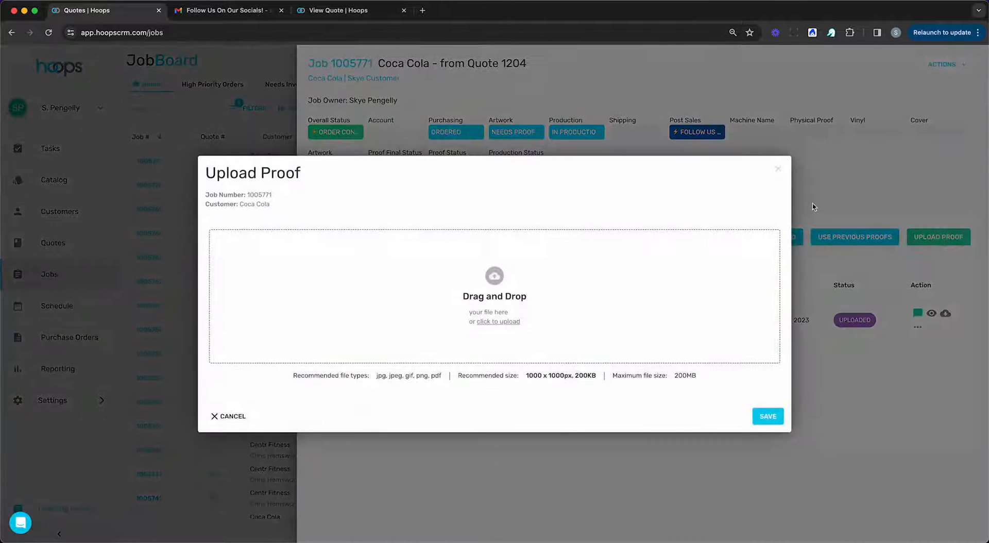
left_click(778, 169)
left_click(787, 236)
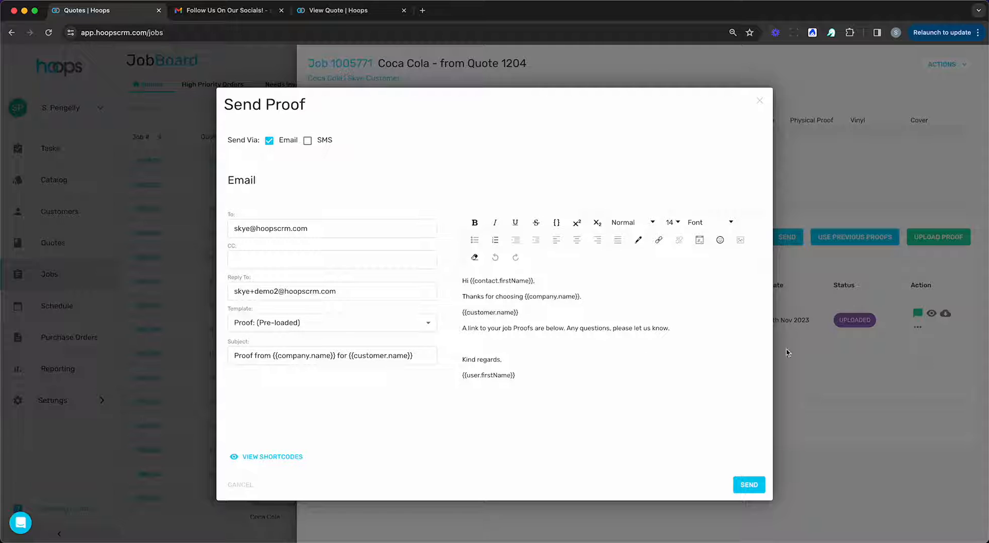
left_click(748, 484)
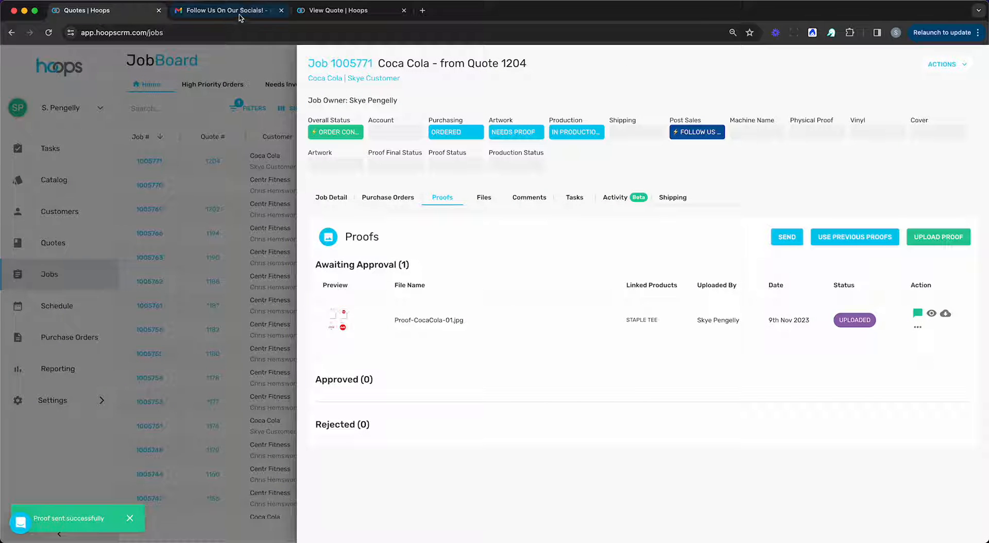
left_click(236, 16)
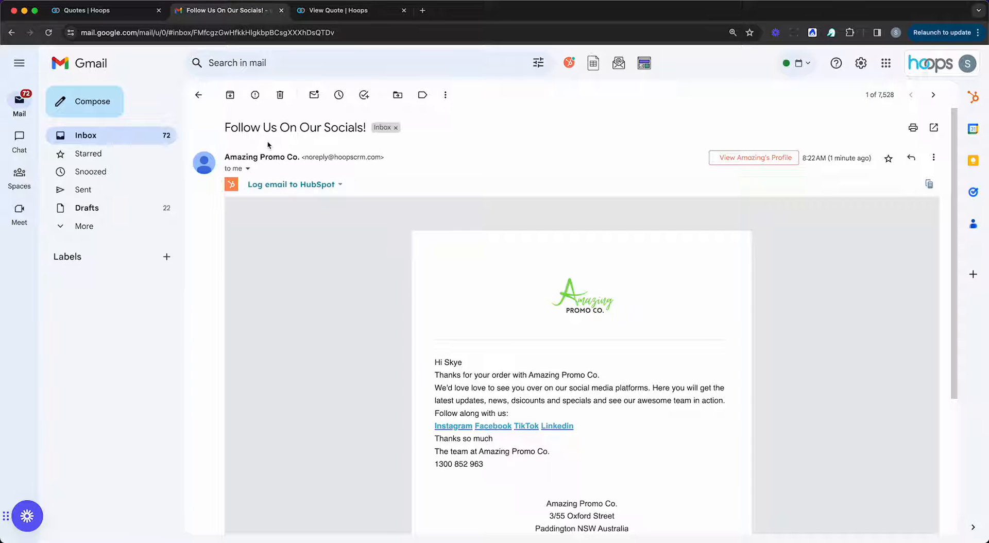
Step: Open the 'Proof from Amazing Promo Co. for Coca Cola' email and follow its View Proofs link
left_click(125, 141)
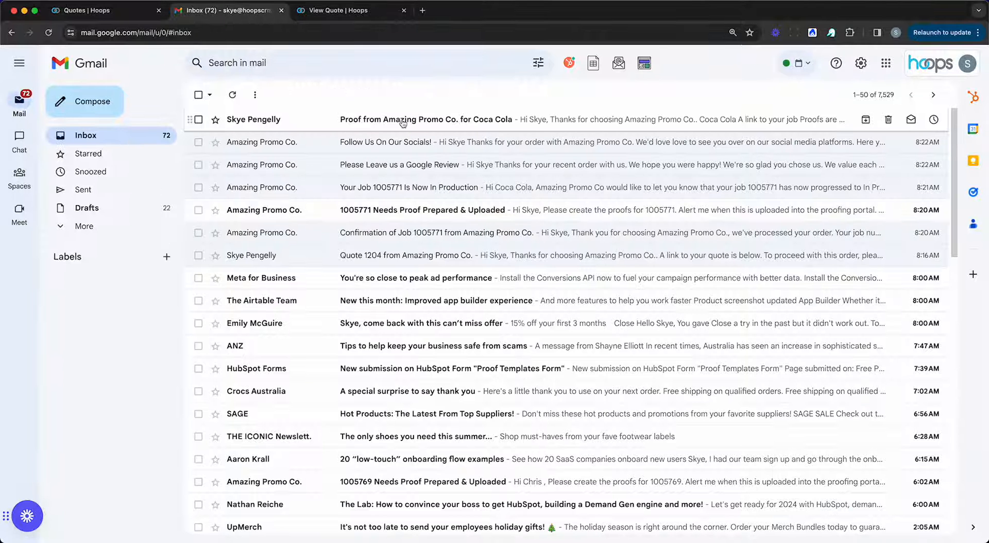
left_click(515, 119)
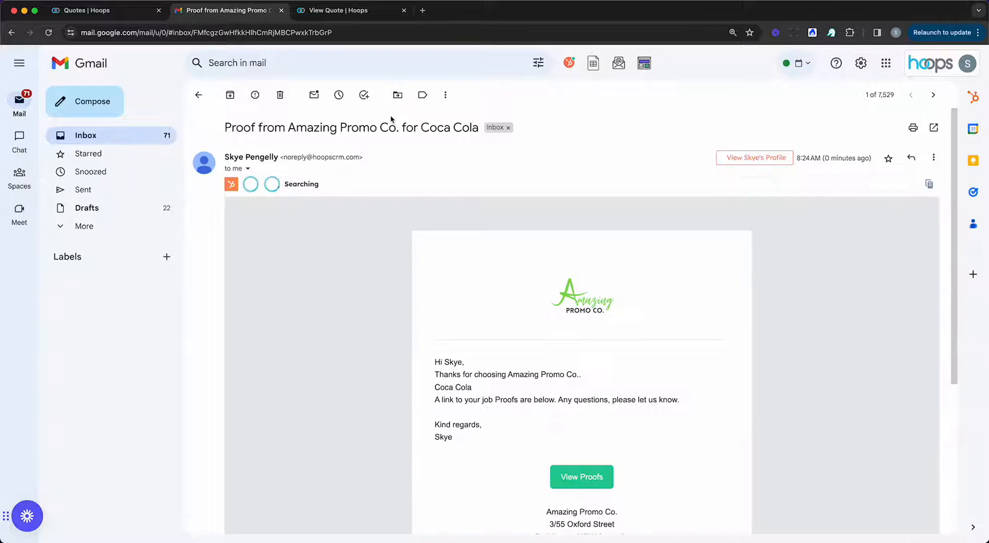
scroll(634, 380, "down", 3)
left_click(577, 367)
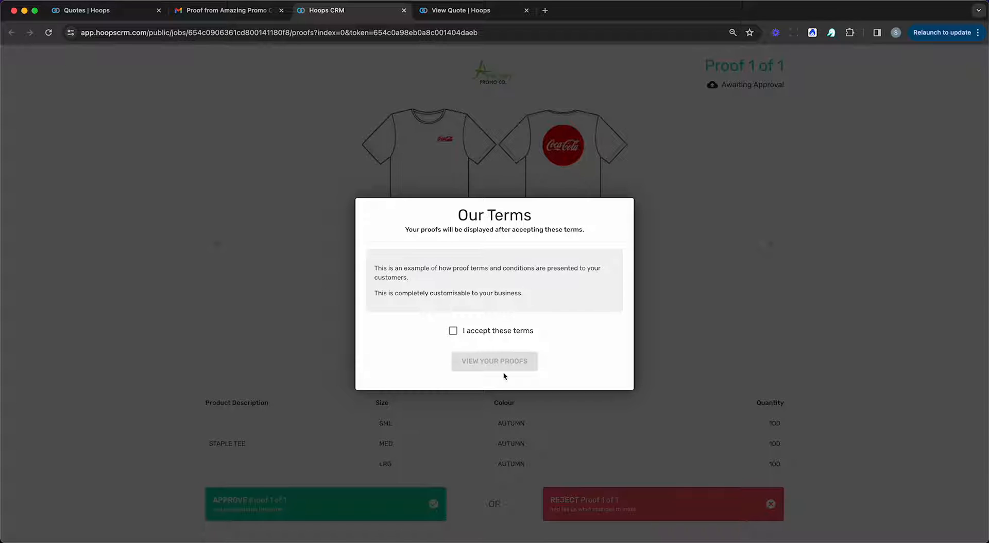
Step: Accept the proof terms and review the Coca Cola T-shirt proof
left_click(473, 334)
left_click(468, 361)
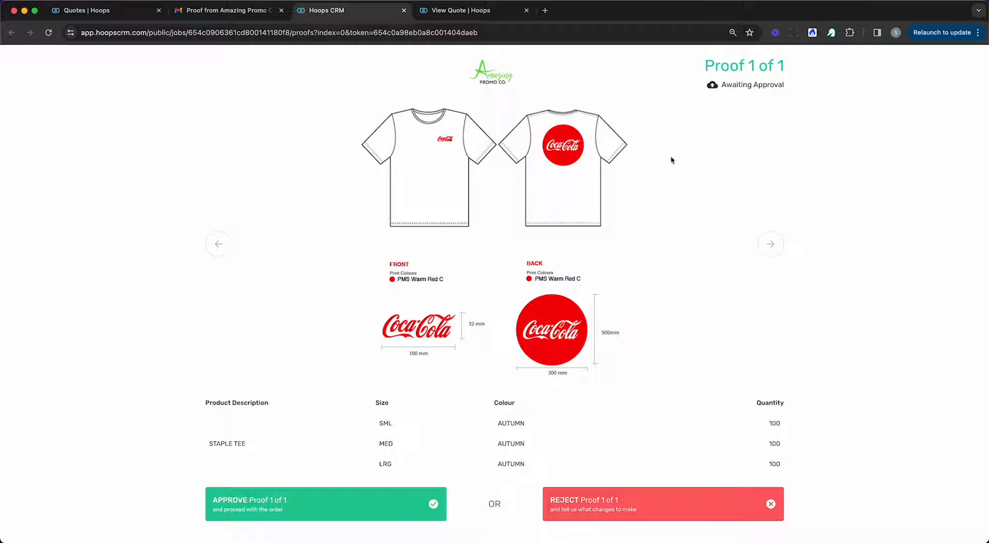
scroll(694, 307, "down", 2)
scroll(694, 308, "up", 2)
scroll(694, 308, "down", 2)
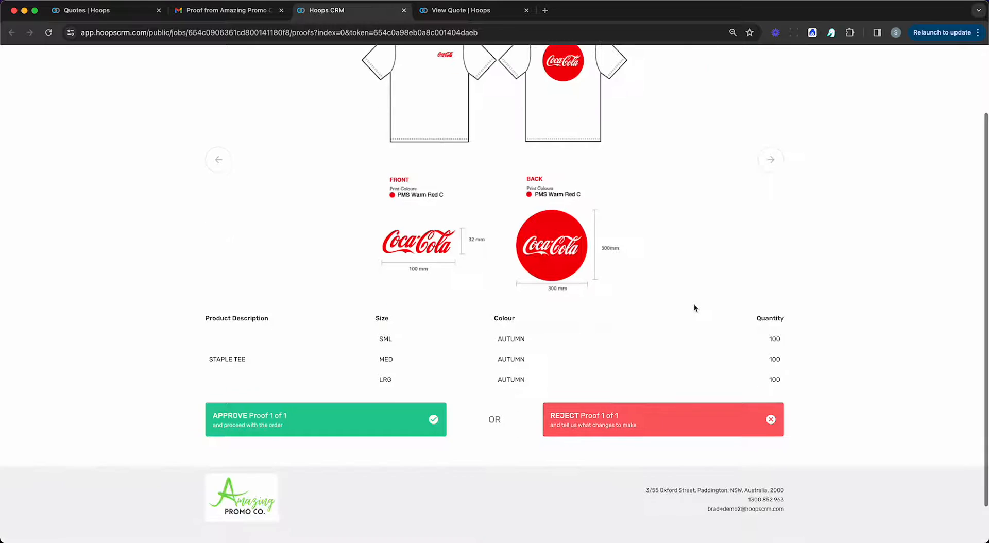
scroll(694, 307, "up", 2)
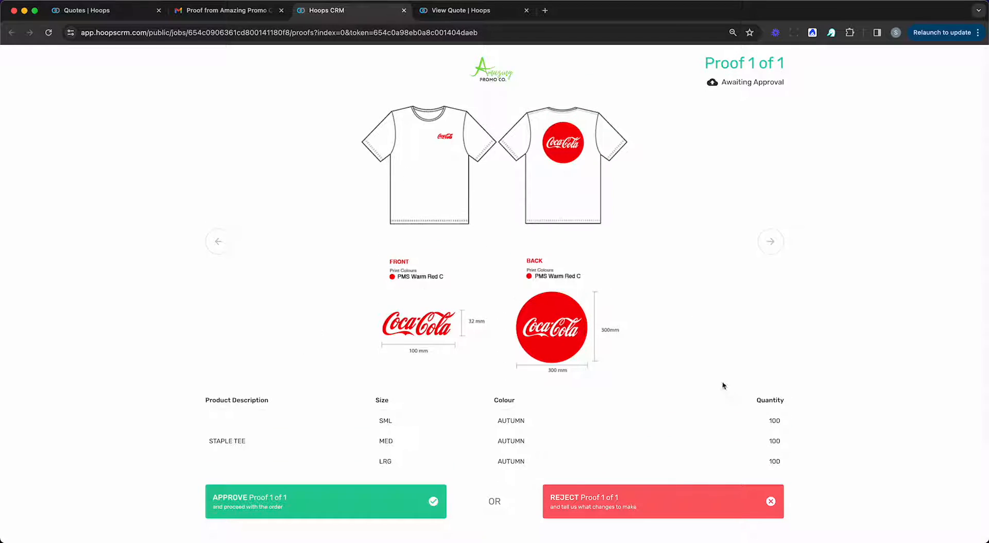
scroll(627, 342, "down", 2)
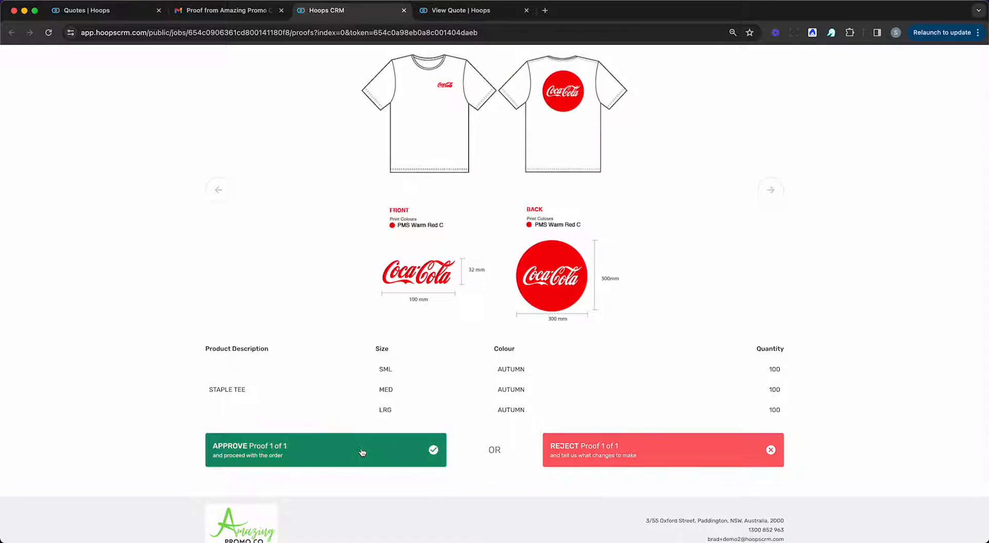
Step: Approve Proof 1 of 1 without requesting changes, then return to the Quotes | Hoops tab
left_click(616, 451)
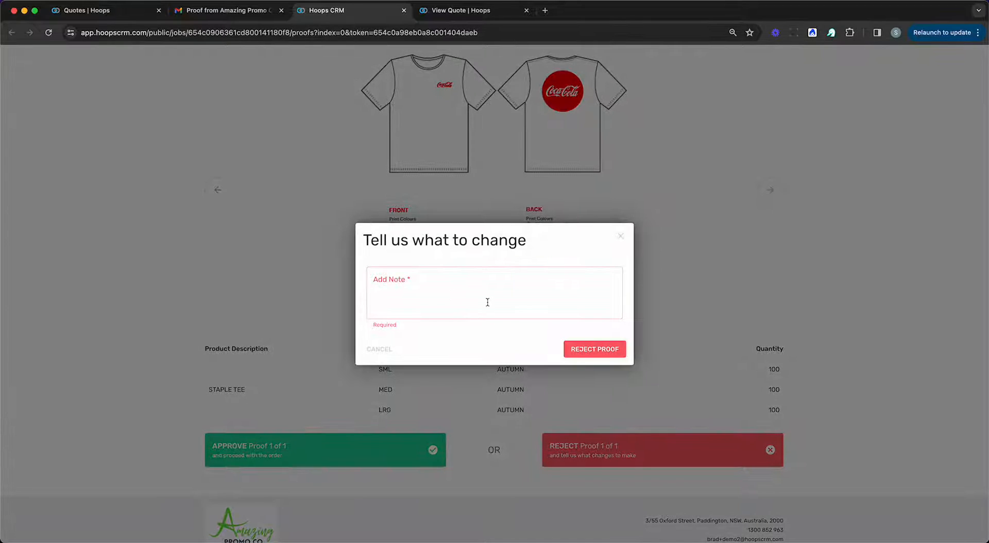
left_click(621, 236)
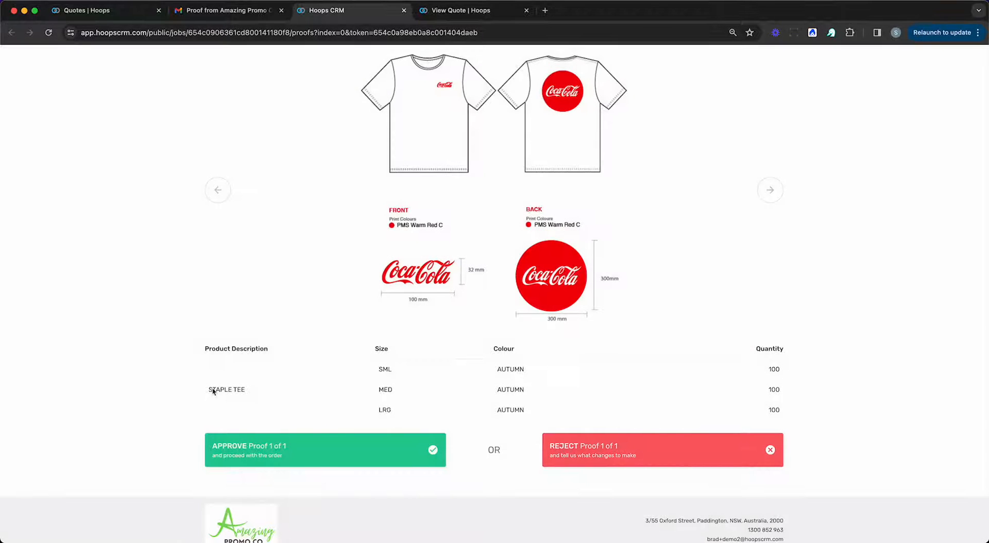
left_click(260, 463)
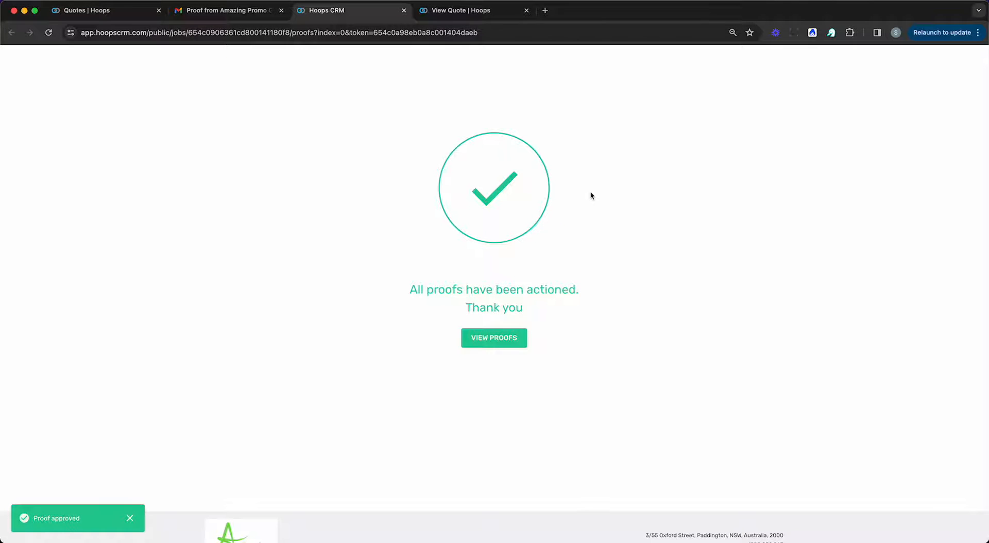
left_click(91, 10)
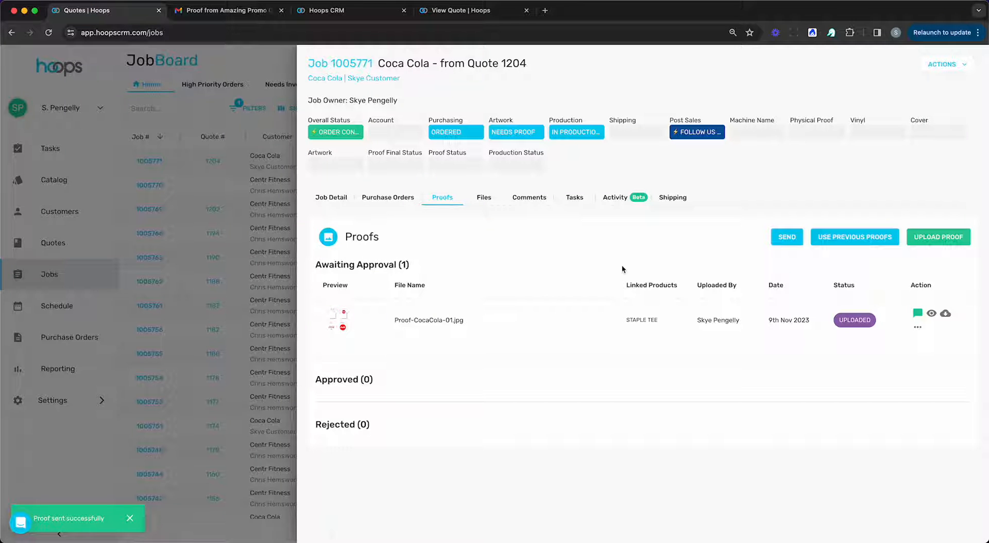
Step: Reload the board and check job 1005771's approved proof and its notes, then close the job panel
key("super+r")
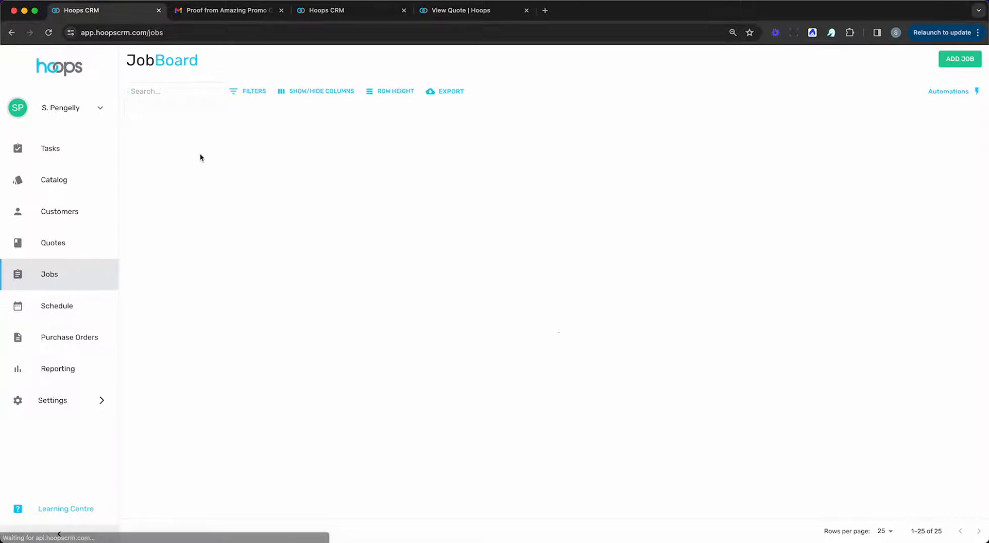
left_click(153, 164)
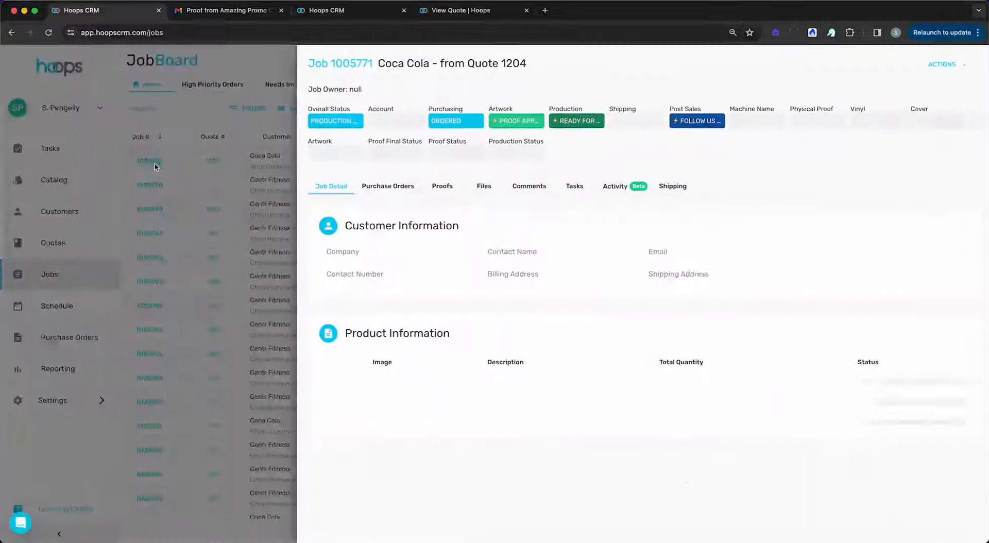
left_click(440, 196)
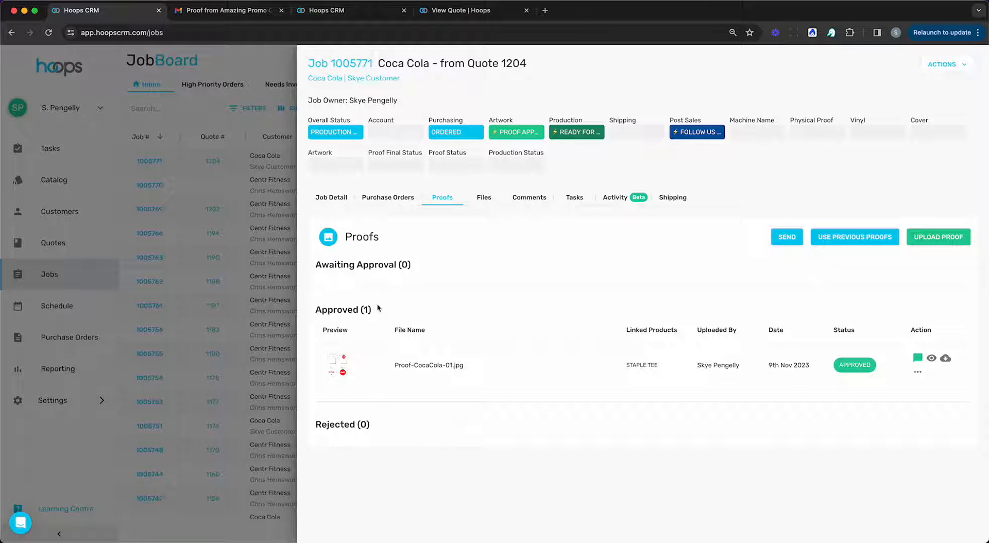
left_click(917, 359)
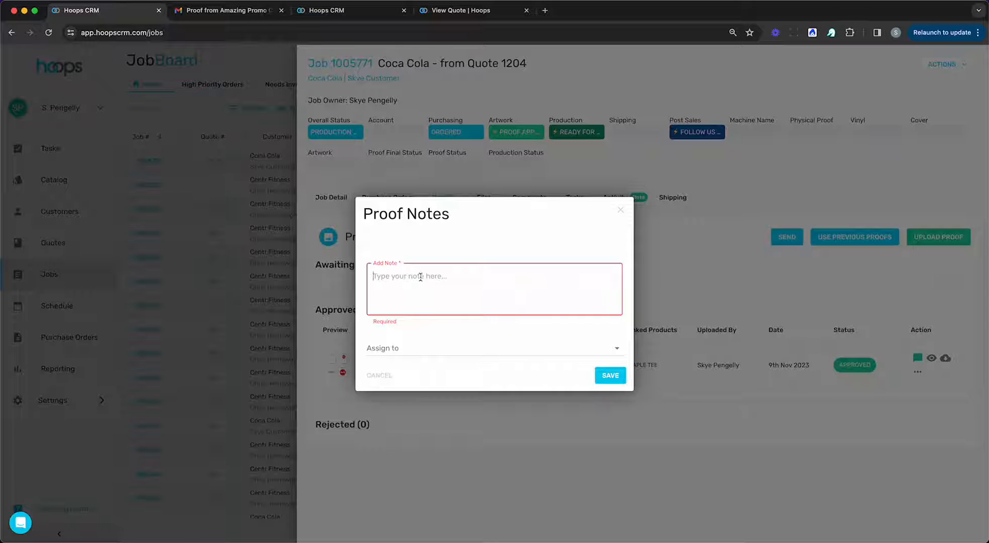
left_click(621, 210)
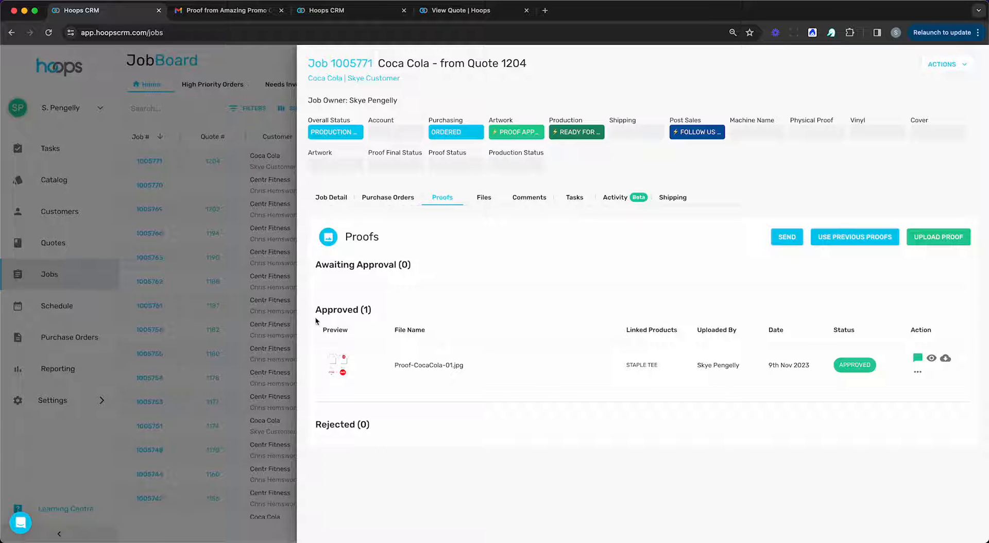
left_click(252, 319)
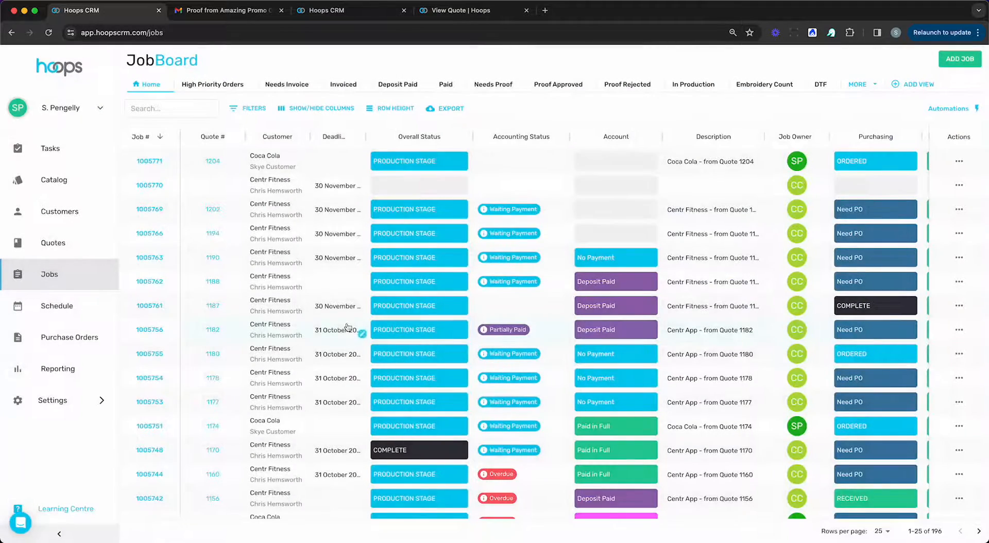
Step: Review job 1005771's Artwork and Production statuses across the JobBoard, then open its details
scroll(347, 325, "right", 5)
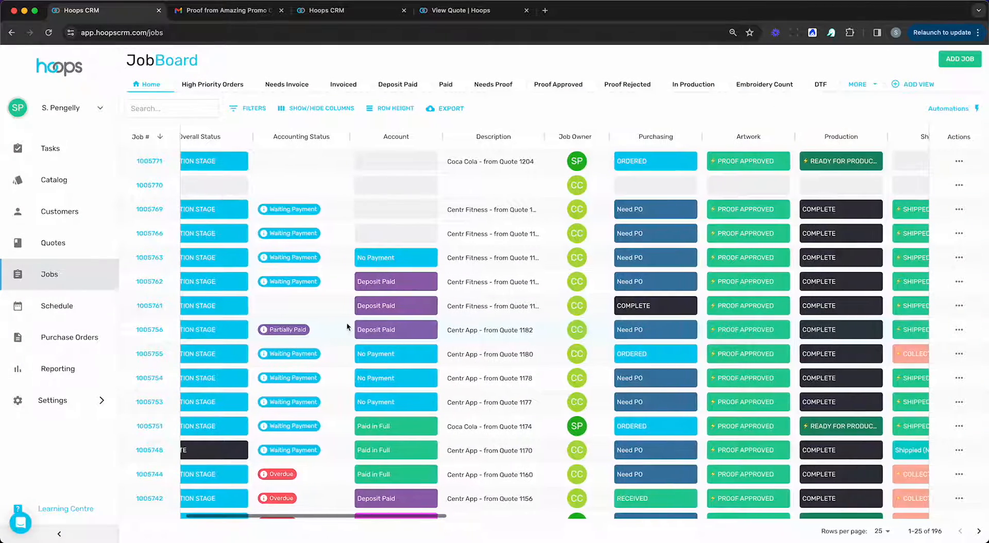
scroll(347, 322, "right", 1)
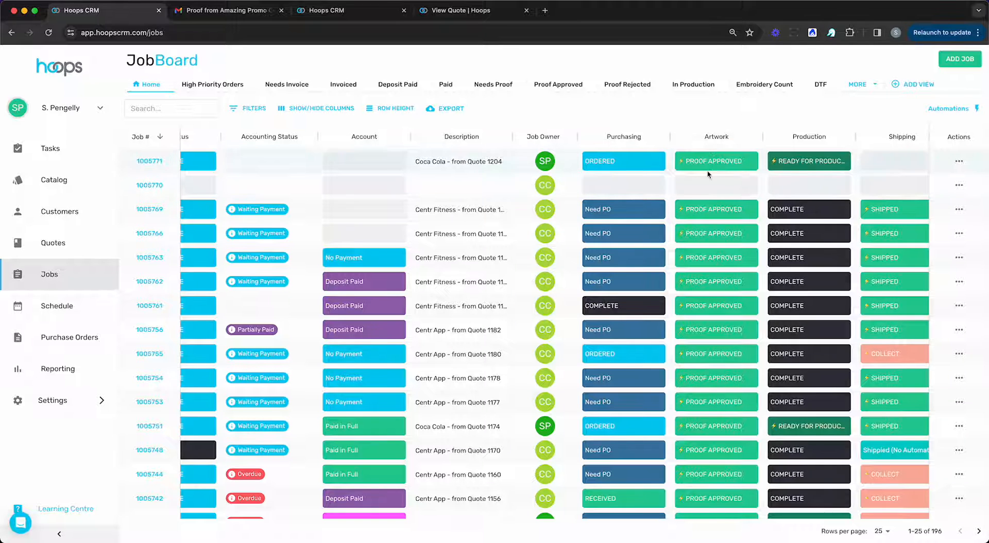
scroll(812, 173, "right", 3)
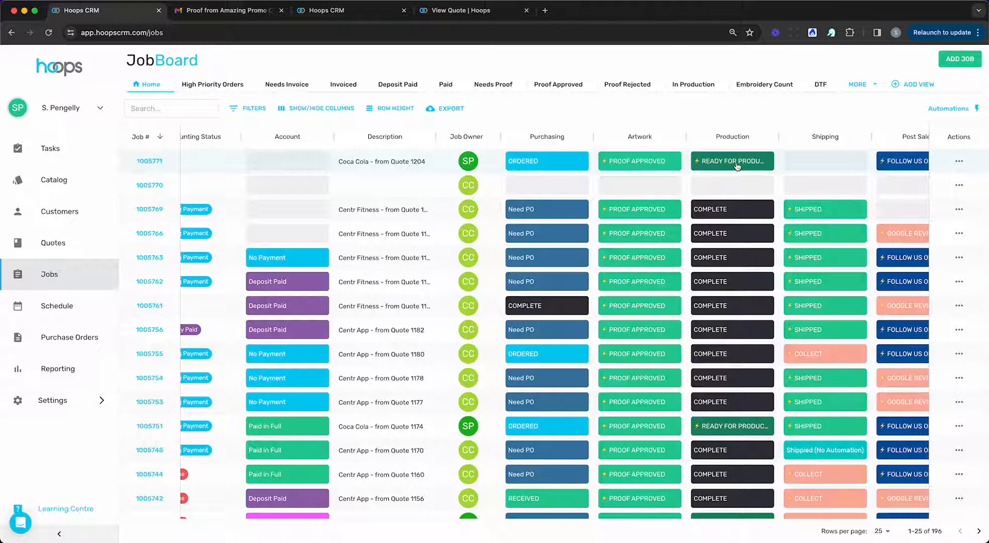
scroll(737, 166, "left", 10)
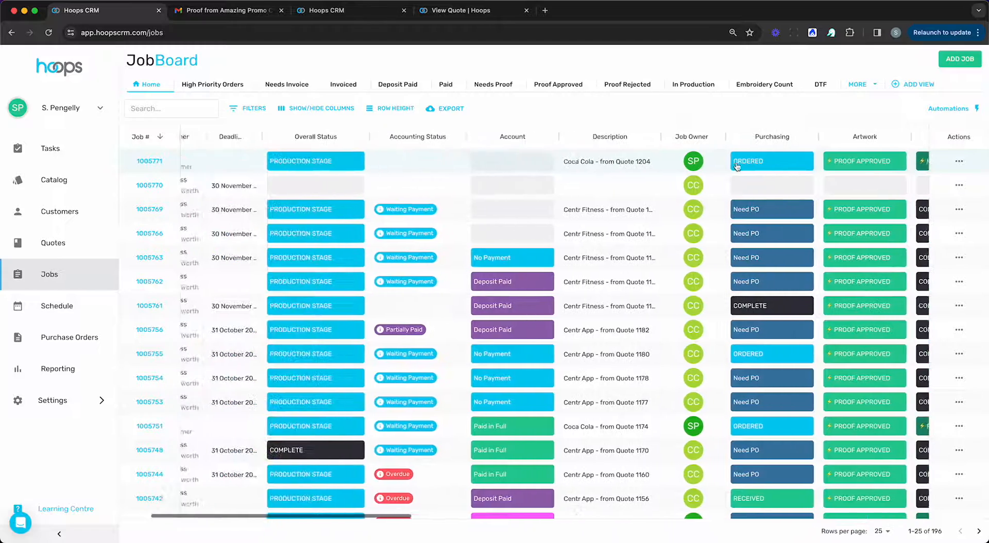
left_click(150, 161)
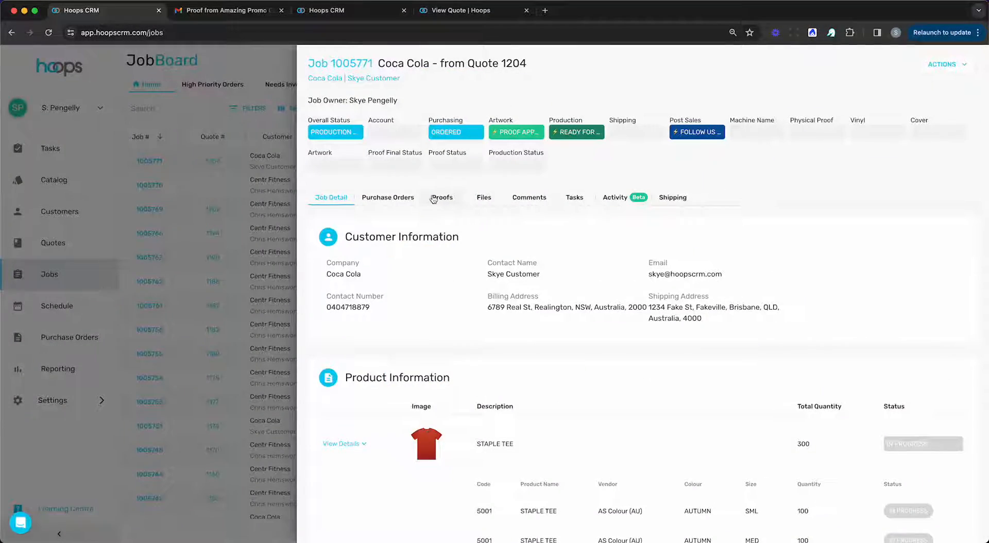
Step: Add a purchase order to job 1005771 with AS Colour (AU) selected as the vendor
left_click(396, 201)
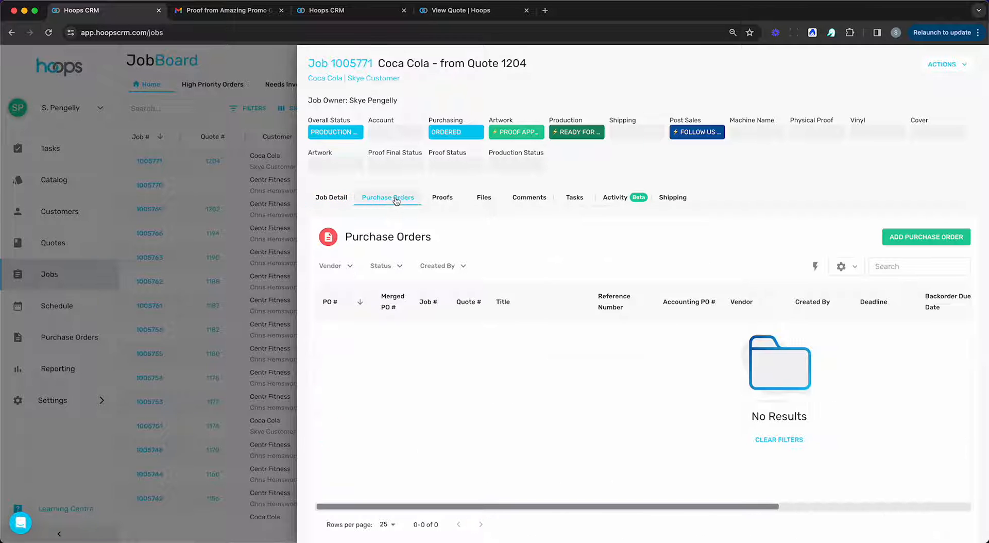
scroll(592, 314, "right", 2)
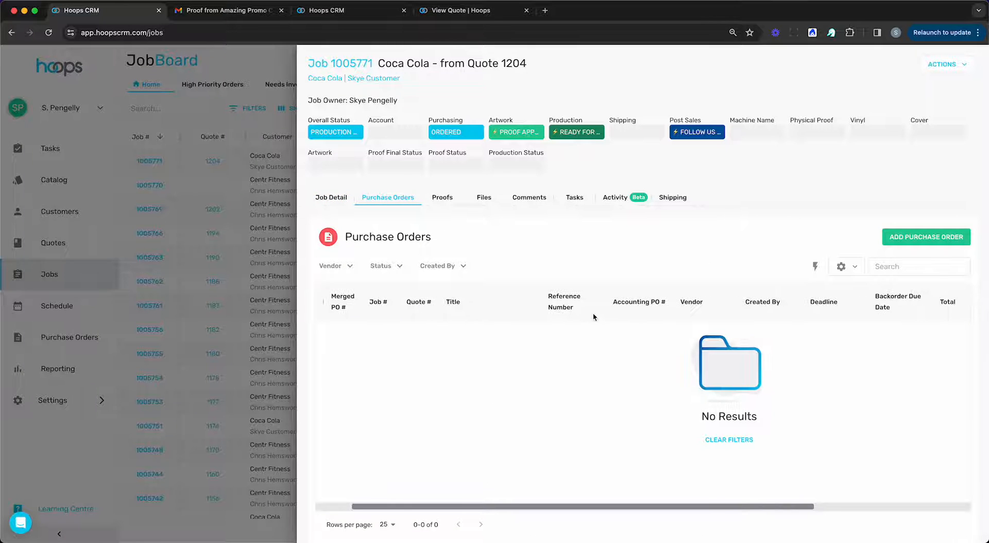
left_click(925, 237)
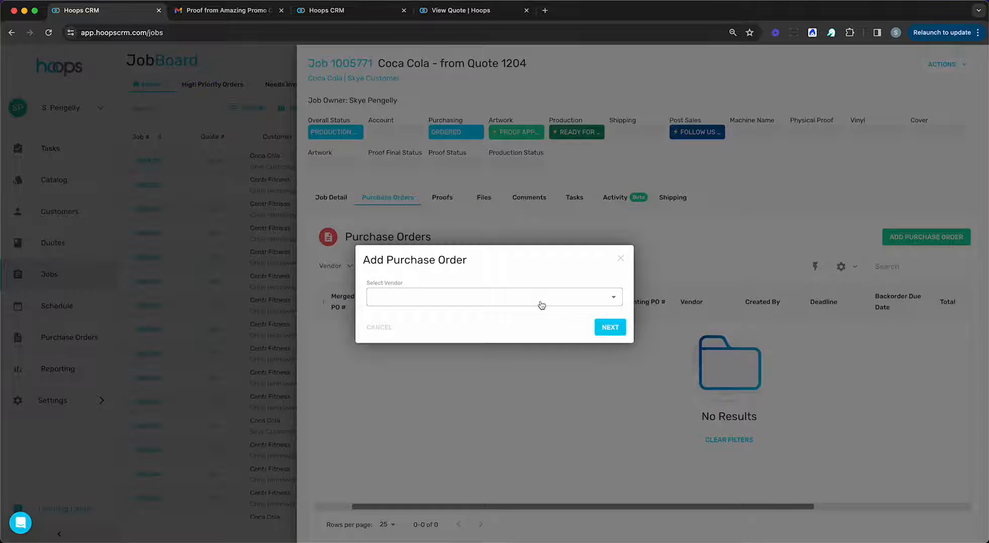
left_click(541, 305)
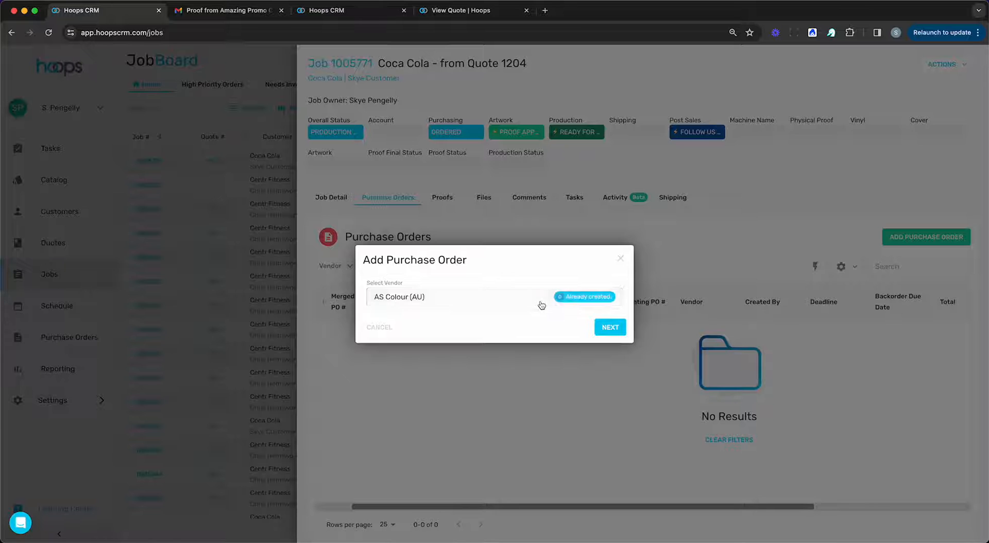
left_click(419, 298)
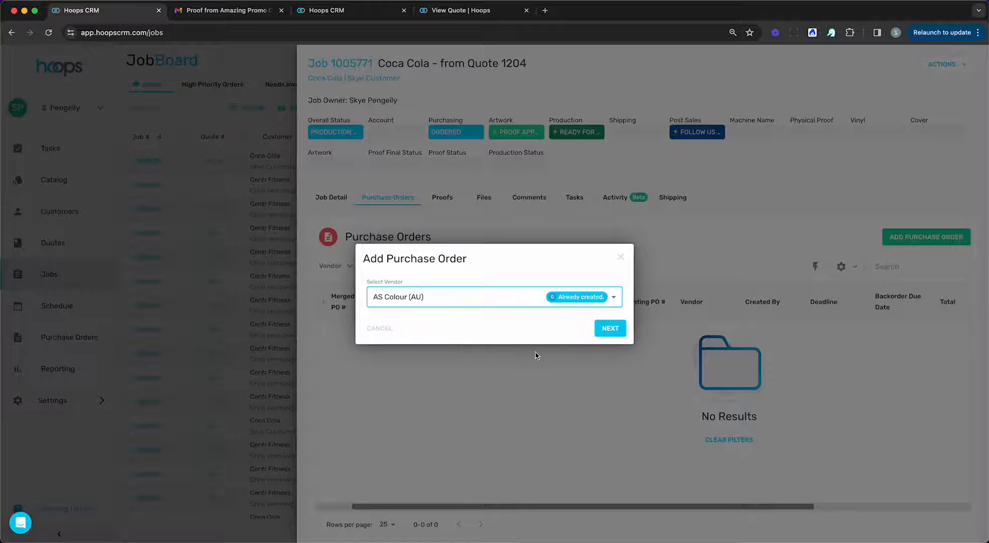
left_click(605, 329)
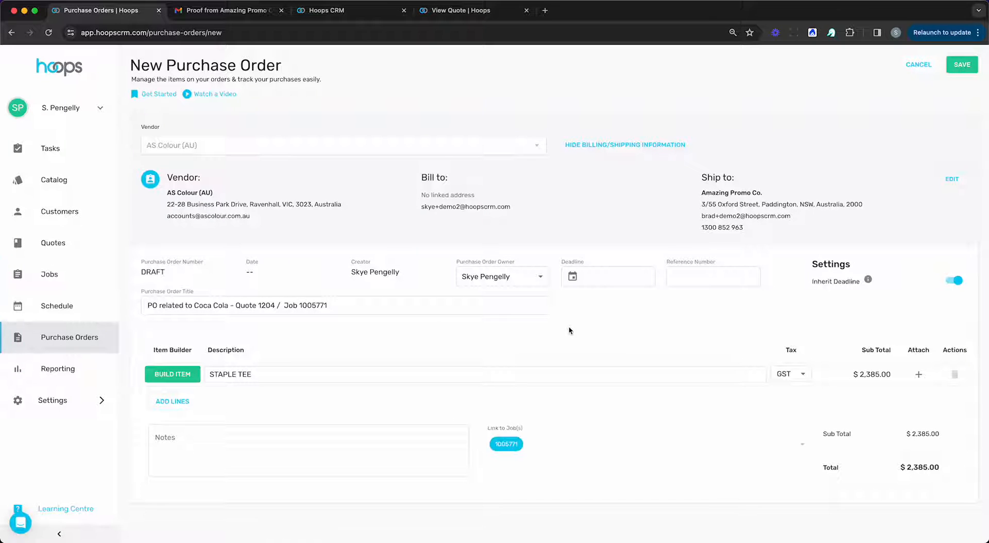
Step: Attach Coca-Cola-Logos.ai and Proof-CocaCola-01.jpg to the STAPLE TEE line and save the PO
left_click(919, 376)
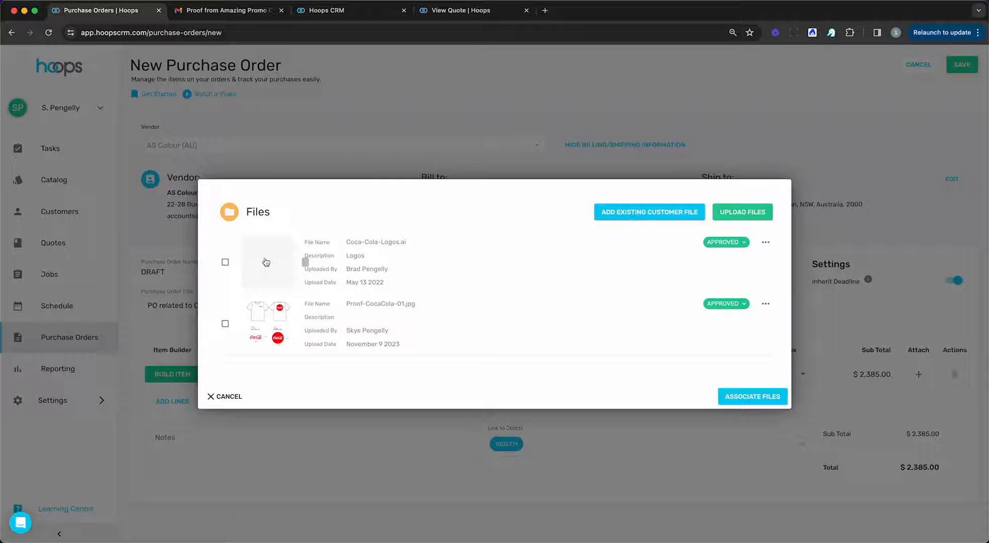
left_click(225, 262)
left_click(225, 323)
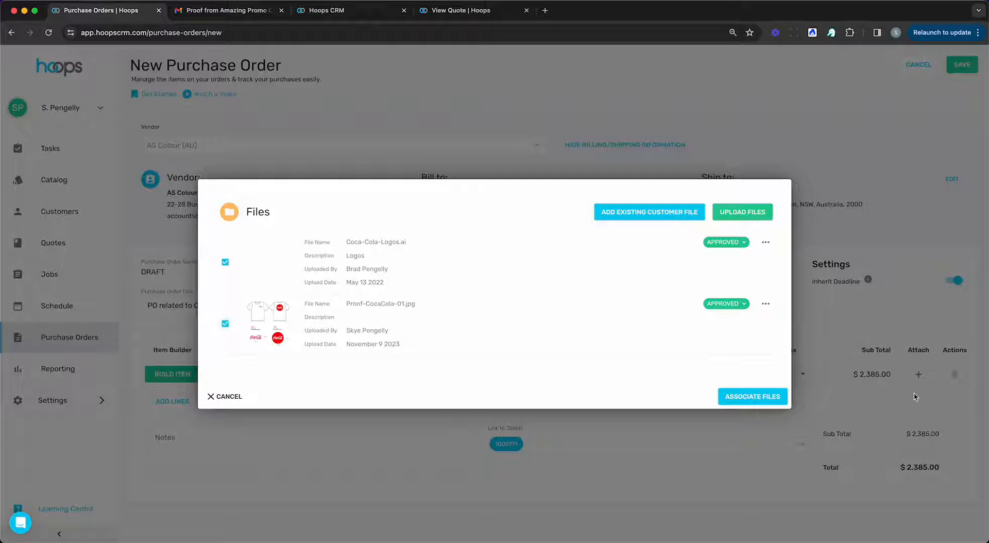
left_click(772, 397)
left_click(961, 66)
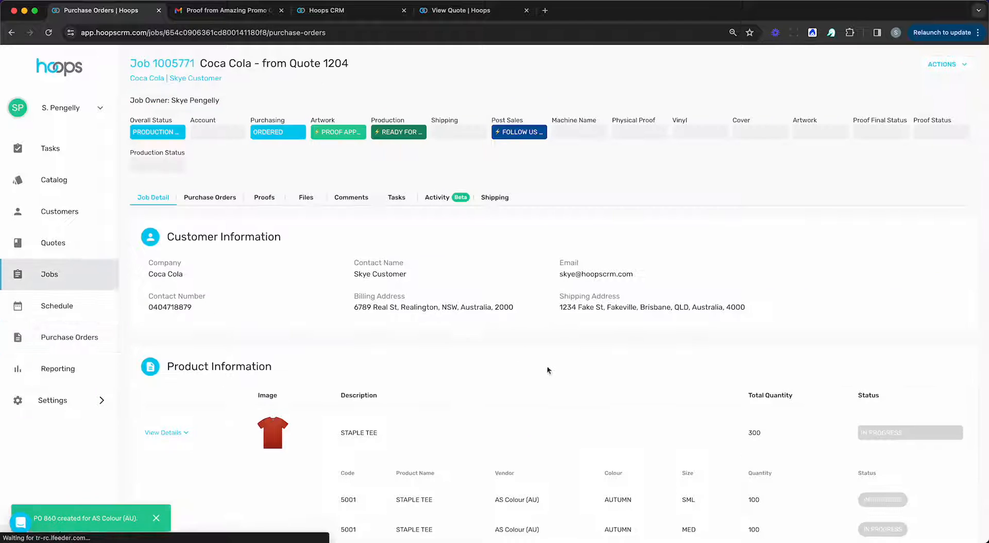
Step: Find PO 860 in the job's Purchase Orders list and bring up its options menu
left_click(221, 200)
scroll(511, 341, "right", 4)
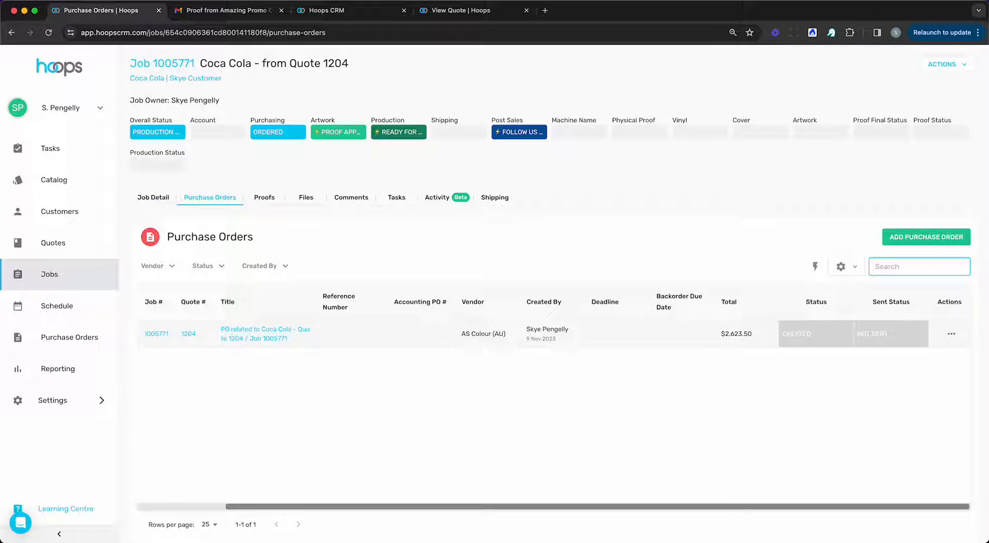
left_click(951, 333)
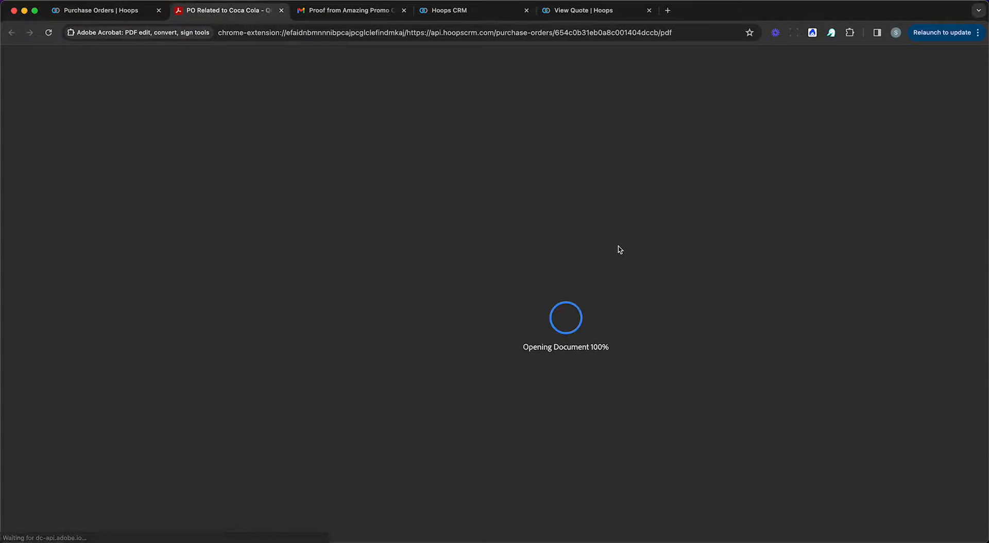
Step: Scroll through PO 860's PDF and its attachment links, then close it to return to the purchase orders
scroll(619, 249, "down", 2)
scroll(619, 249, "down", 4)
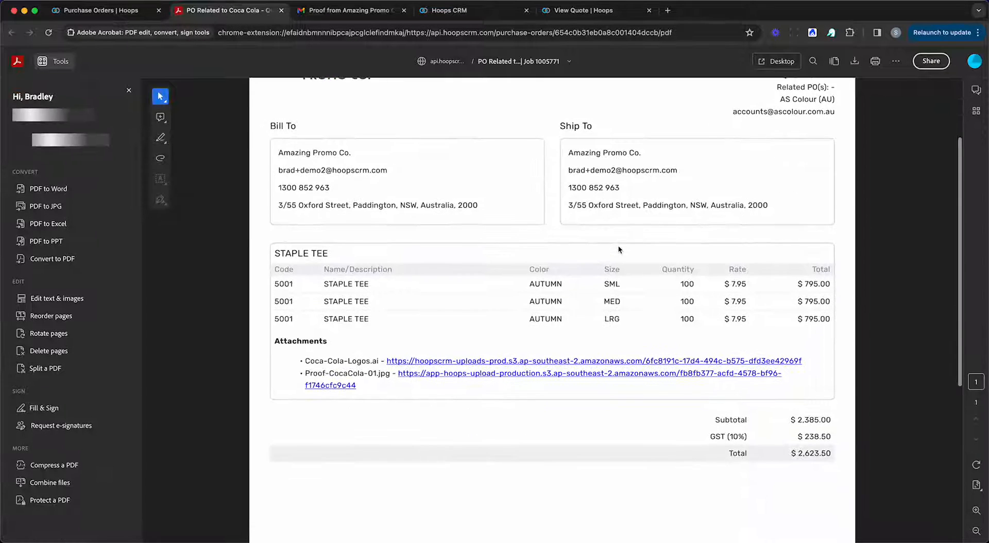
scroll(620, 249, "up", 3)
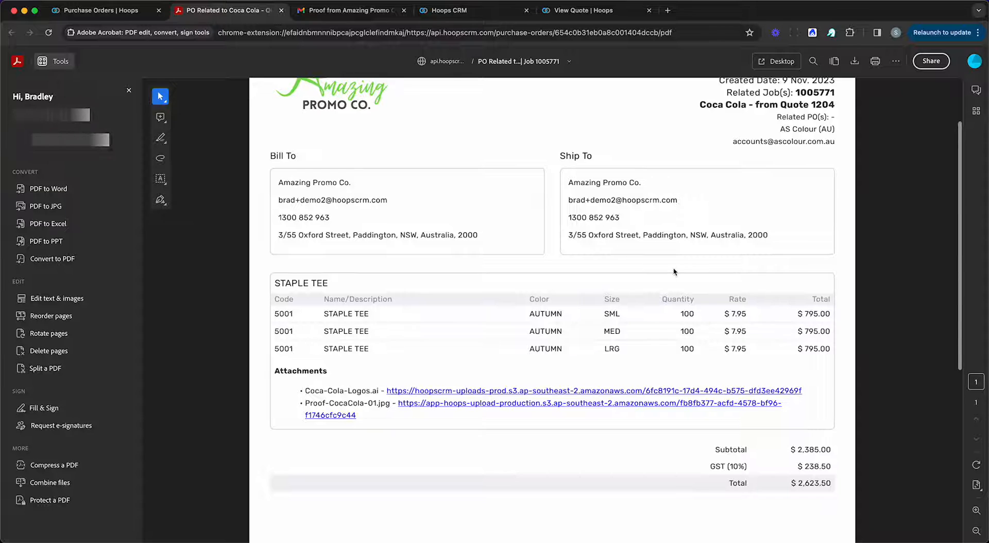
scroll(515, 309, "up", 2)
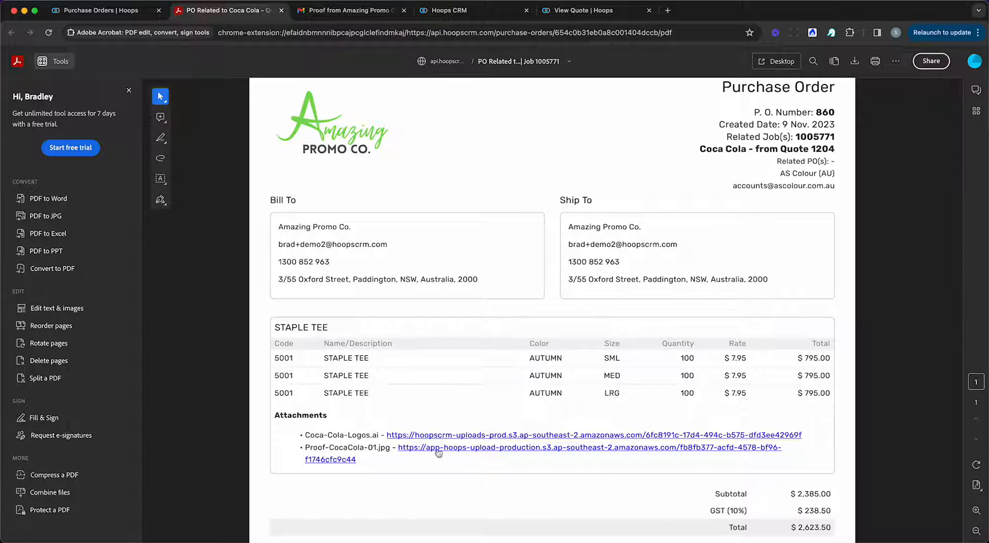
left_click(282, 10)
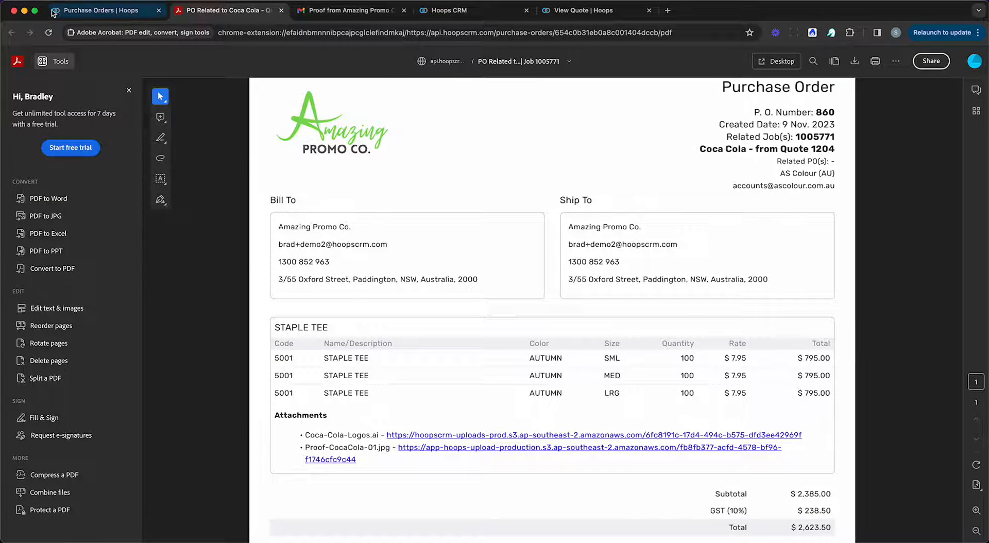
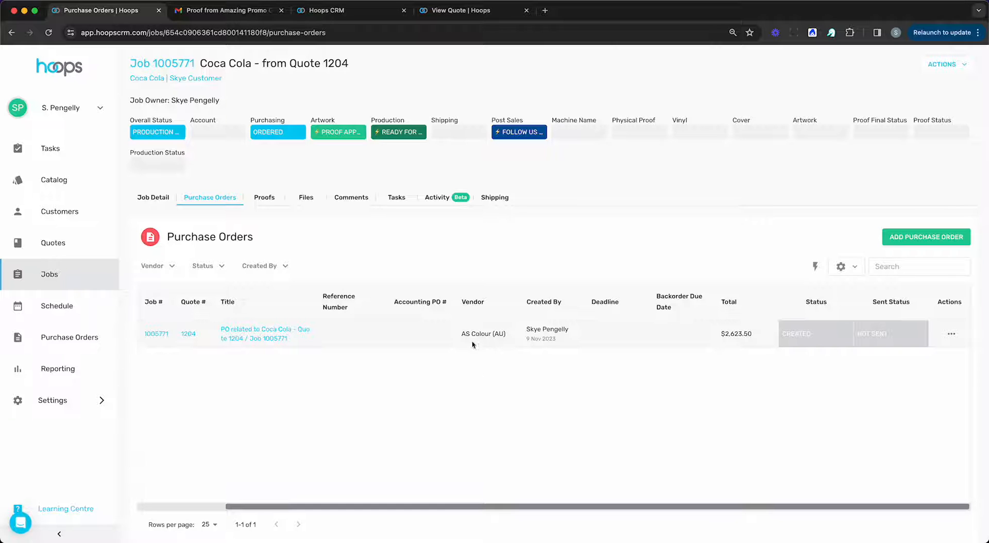
Step: Post a comment on job 1005771 mentioning a teammate: 'follow up on proof approval'
left_click(351, 198)
left_click(329, 247)
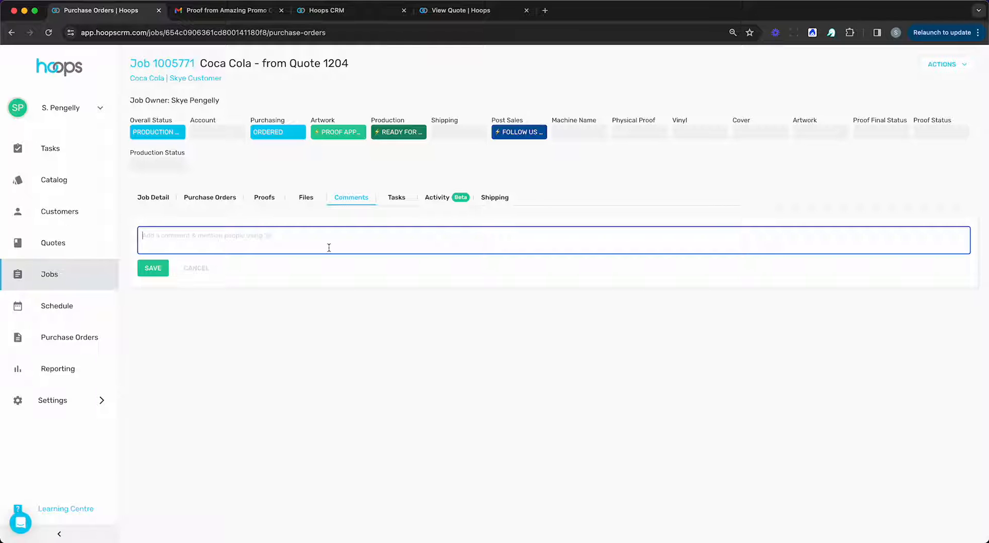
type("@brad")
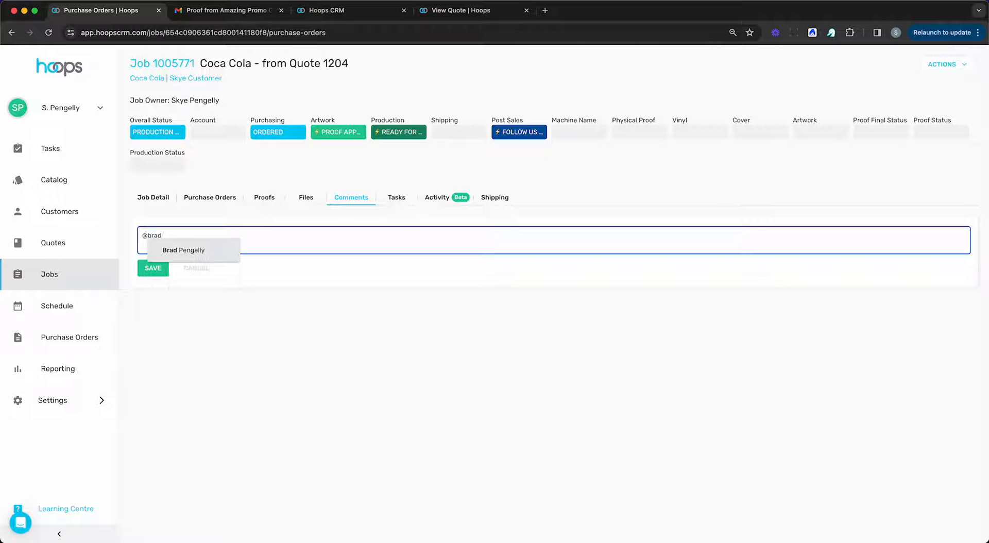
key("Return")
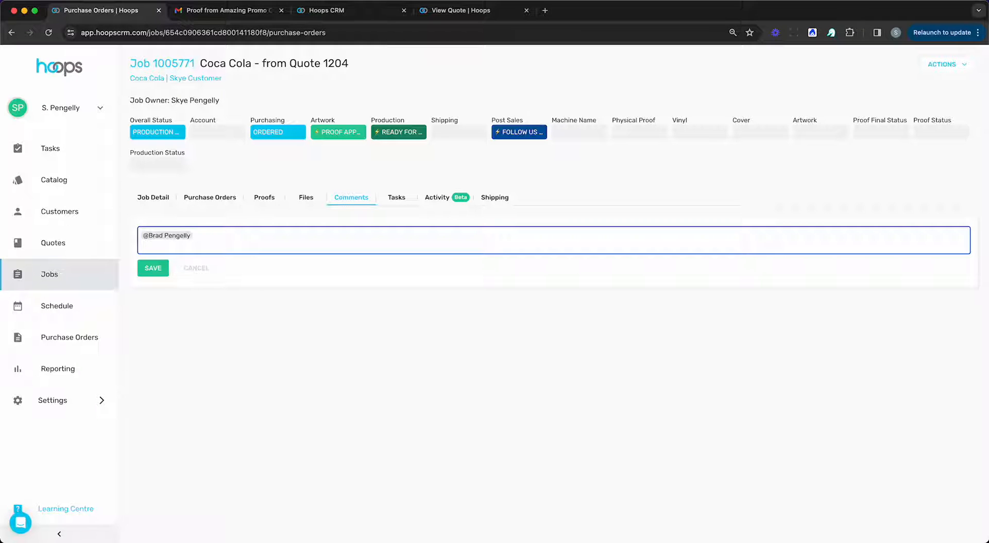
type("follow up on proof approaval")
key("BackSpace")
key("BackSpace")
key("BackSpace")
type("val")
left_click(153, 268)
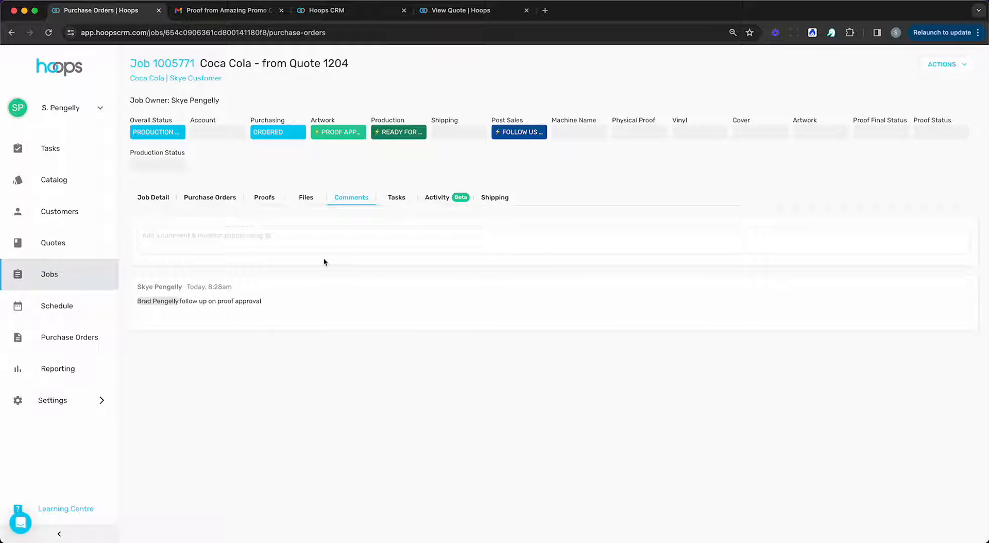
Step: Check job 1005771's Tasks list, which is empty, then view its Activity history
left_click(400, 198)
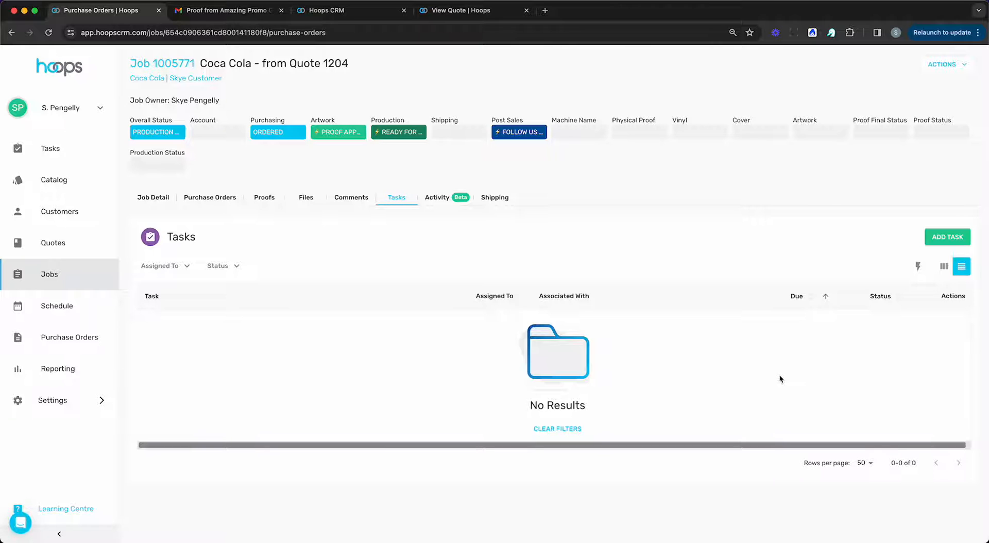
left_click(437, 198)
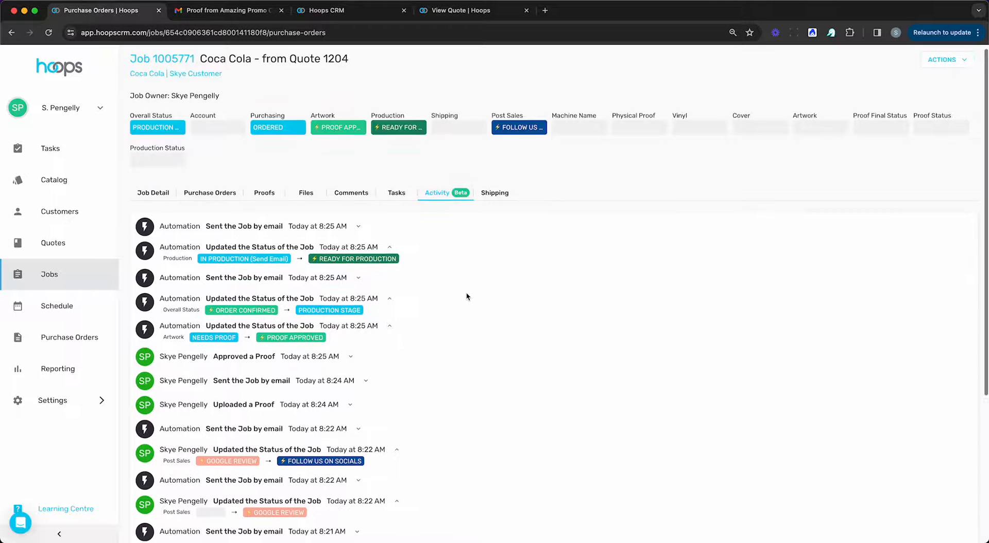
scroll(467, 295, "down", 5)
scroll(467, 296, "up", 4)
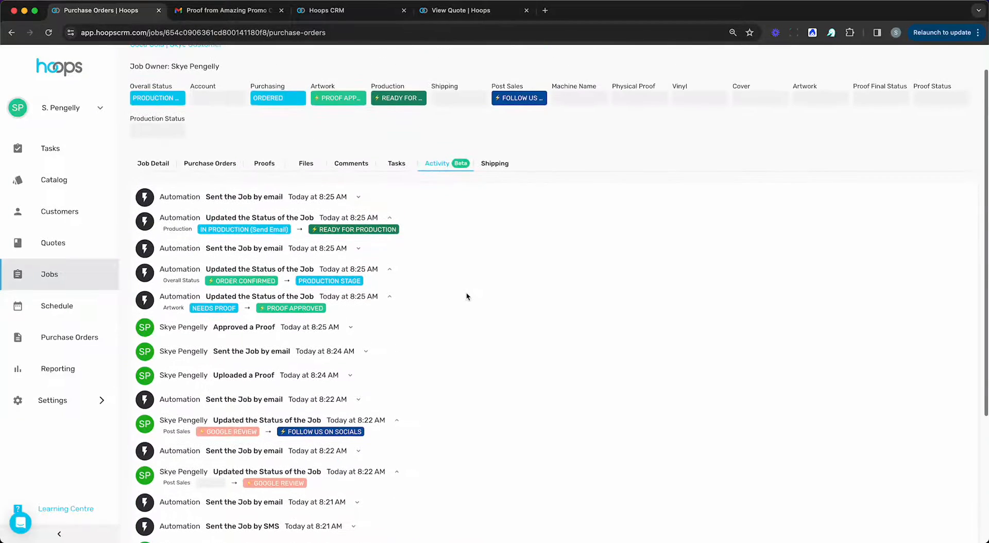
scroll(466, 296, "down", 3)
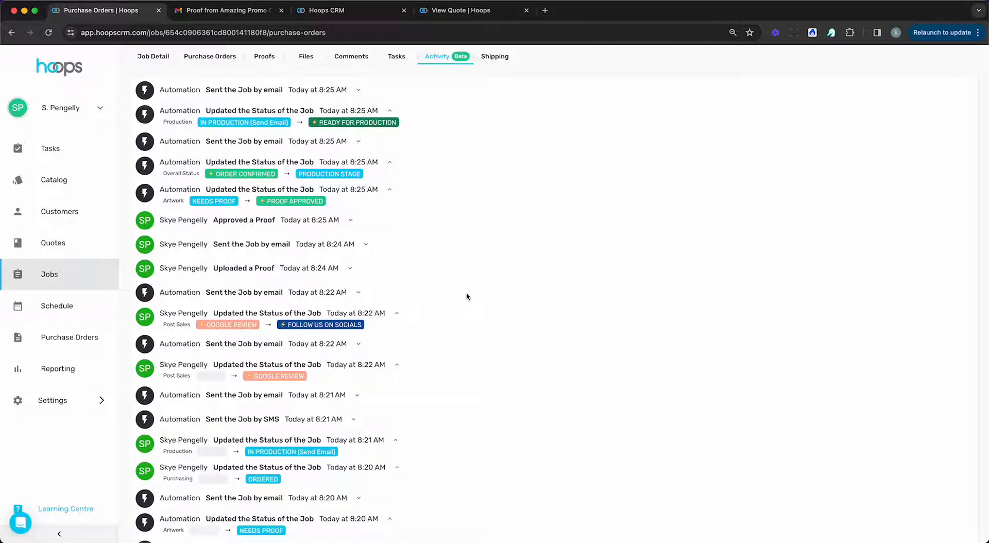
scroll(606, 416, "down", 2)
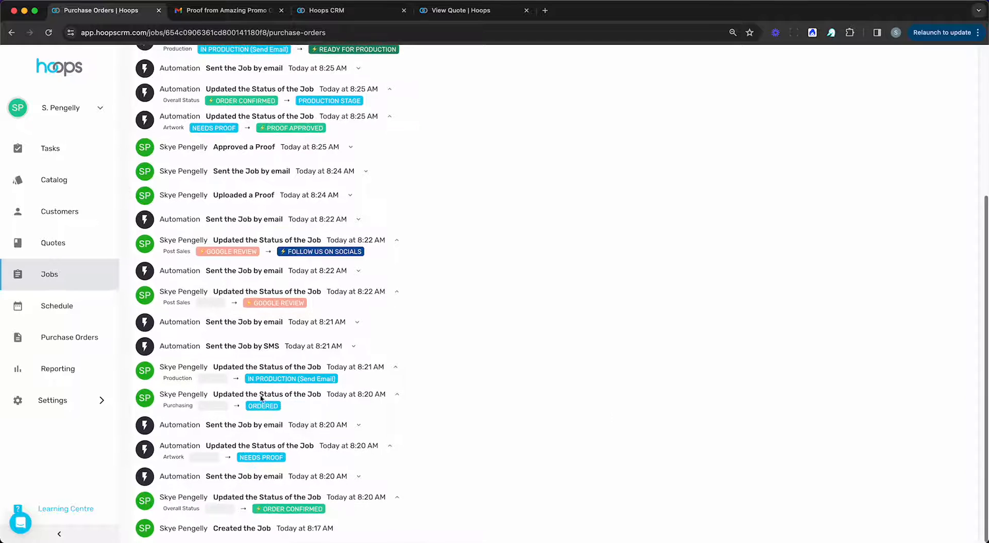
scroll(357, 440, "up", 1)
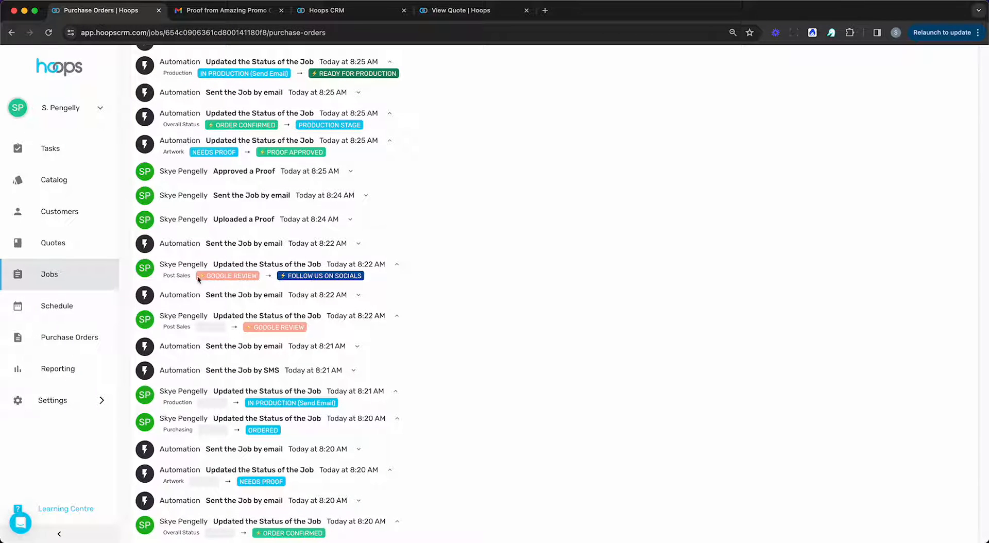
scroll(307, 362, "down", 1)
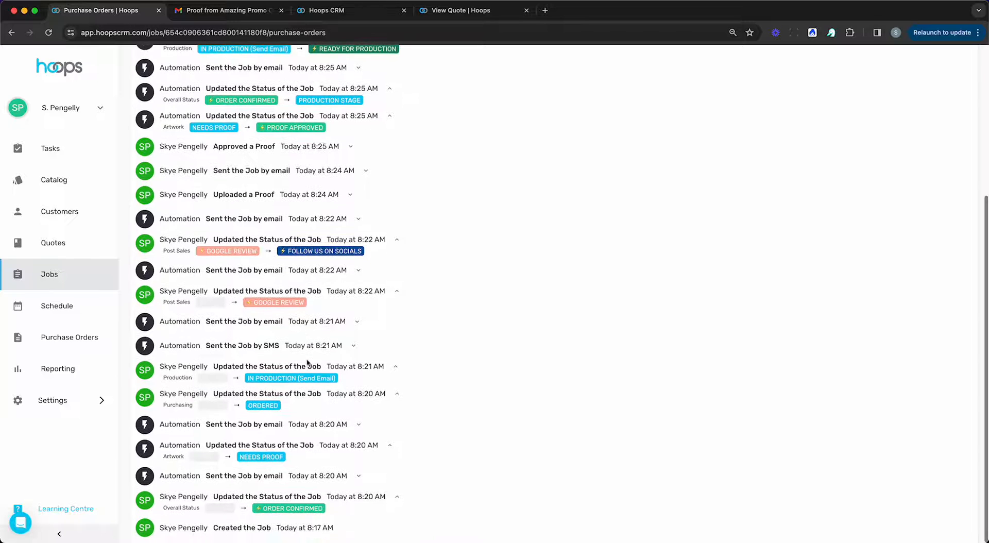
scroll(307, 362, "up", 5)
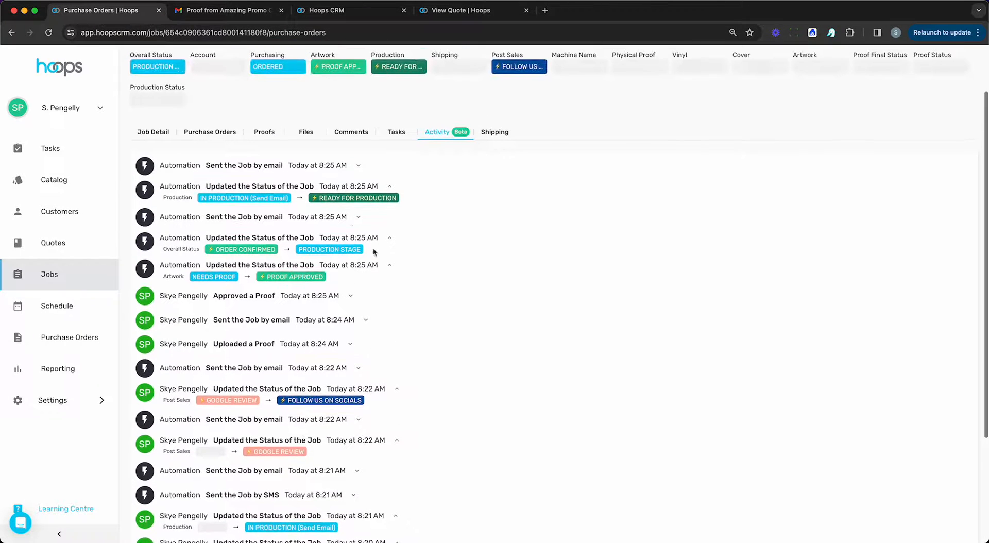
left_click(358, 211)
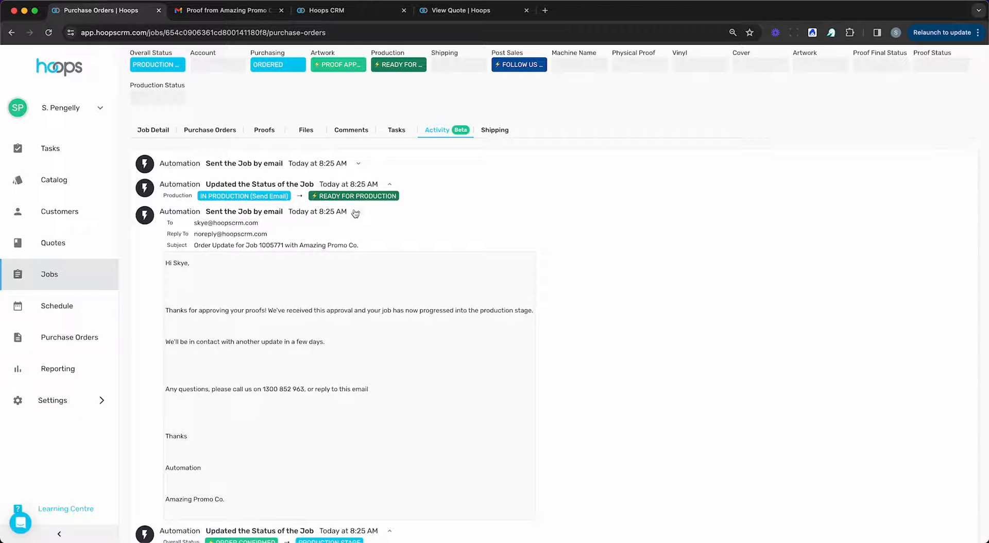
left_click(358, 211)
scroll(358, 216, "down", 3)
scroll(357, 221, "up", 5)
scroll(357, 222, "down", 1)
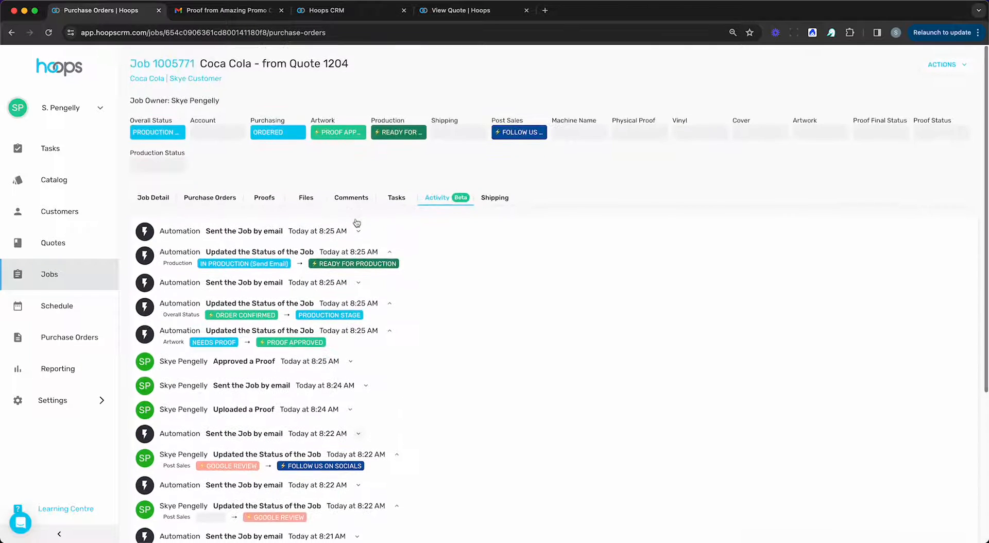
Step: Start adding a tracking number in the job's Shipping section, then cancel without saving
left_click(494, 199)
left_click(883, 411)
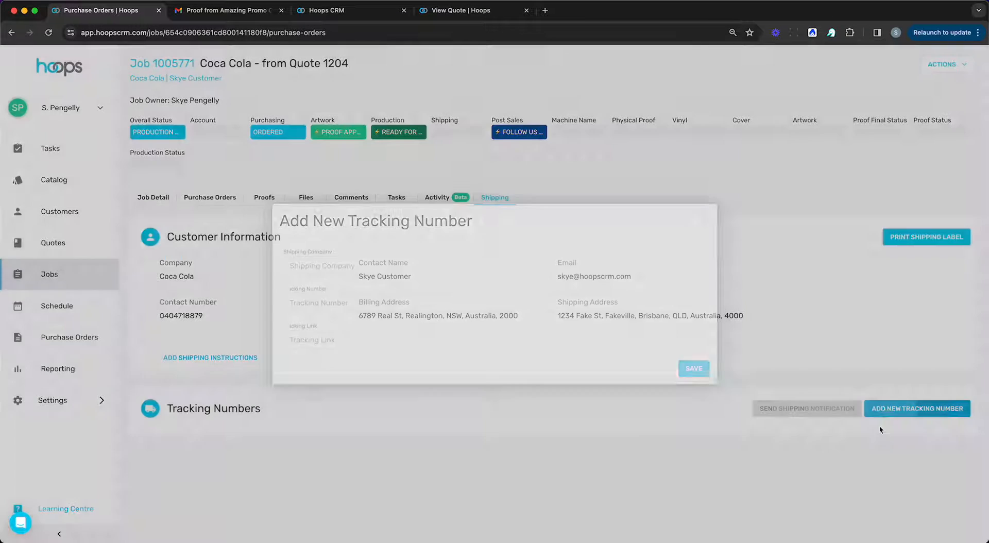
left_click(704, 217)
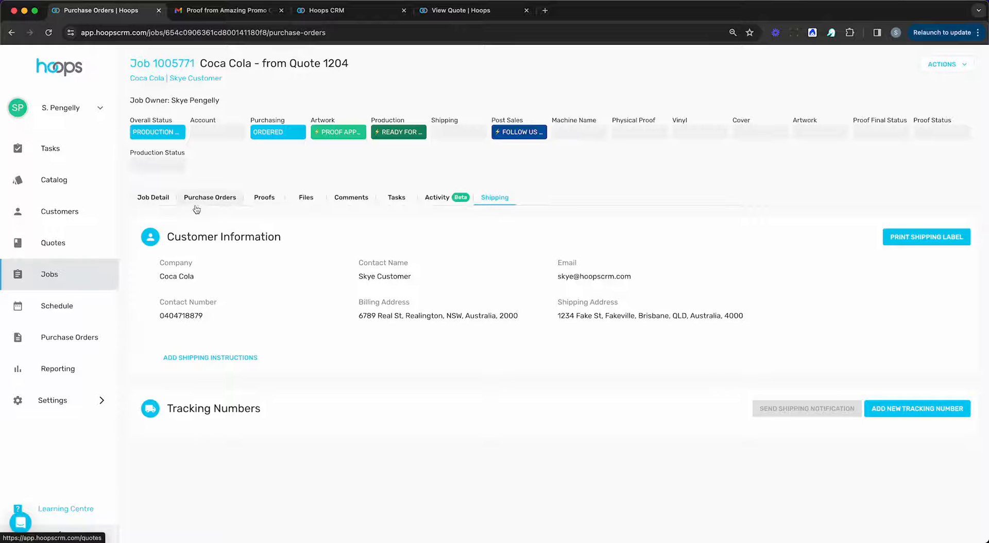
Step: On the Job Board, change job 1005771's shipping status to SHIPPED, then to COLLECT
left_click(76, 275)
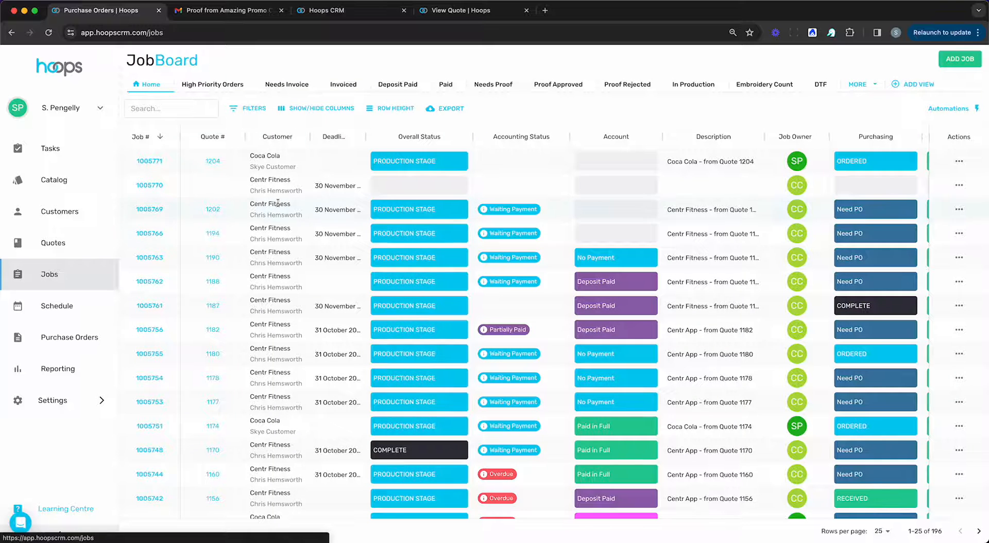
scroll(691, 156, "right", 10)
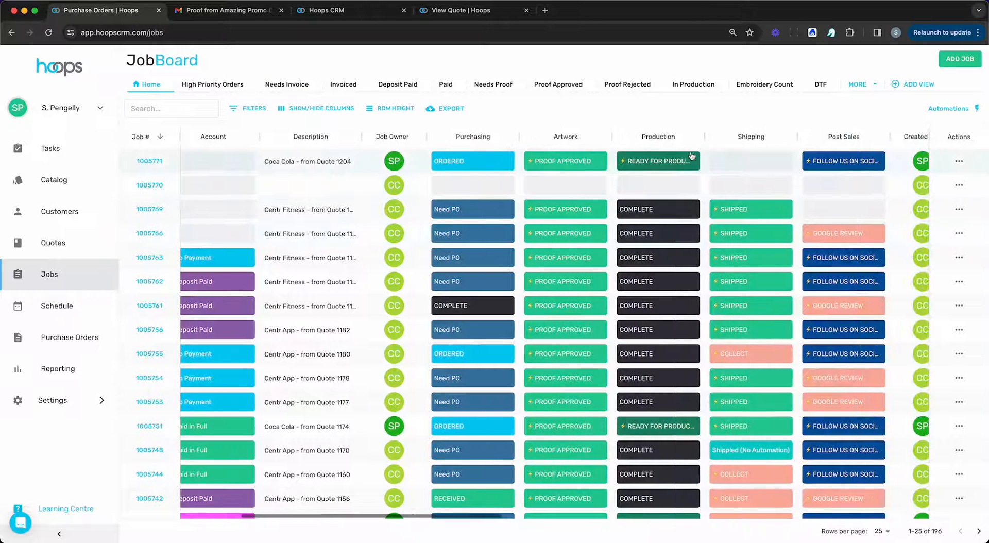
left_click(729, 160)
left_click(739, 295)
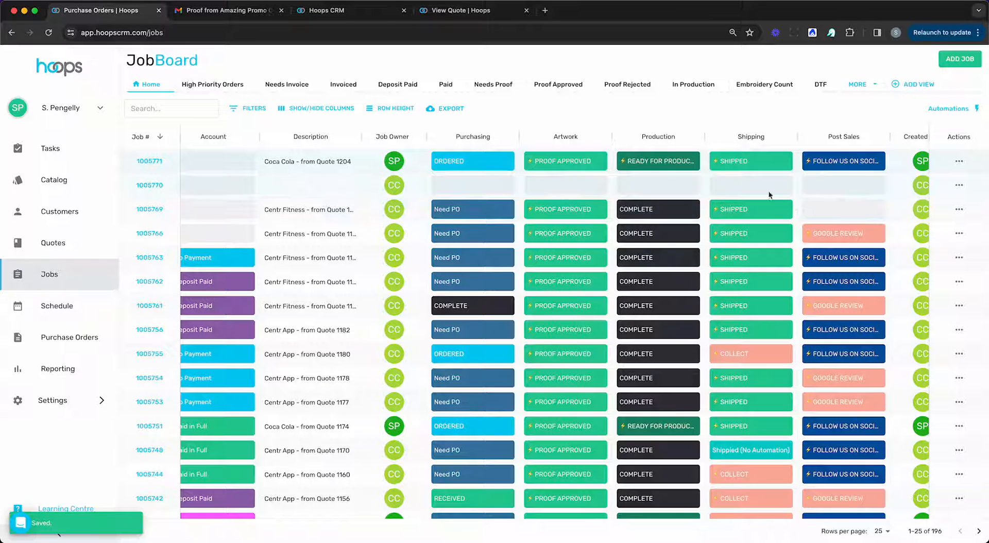
left_click(744, 168)
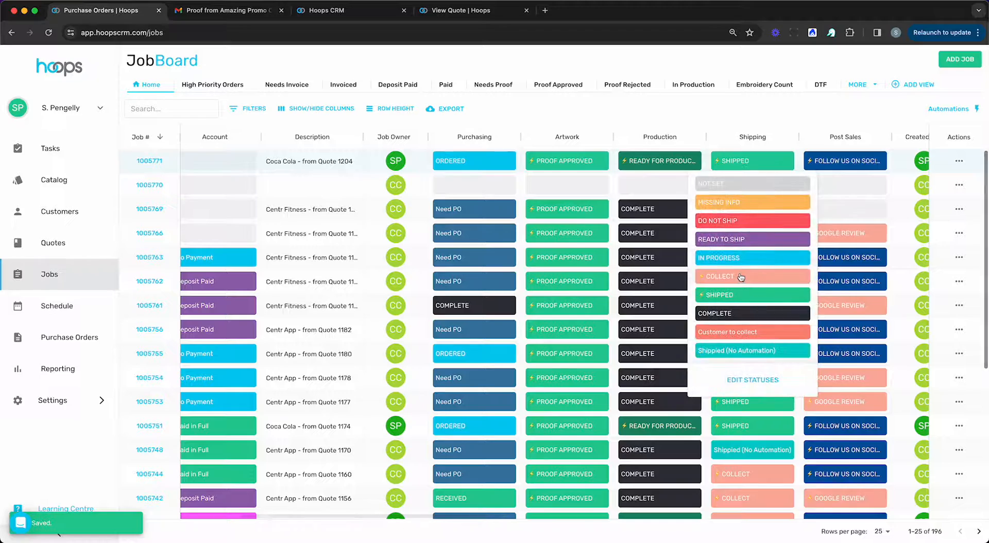
left_click(721, 272)
scroll(604, 293, "right", 5)
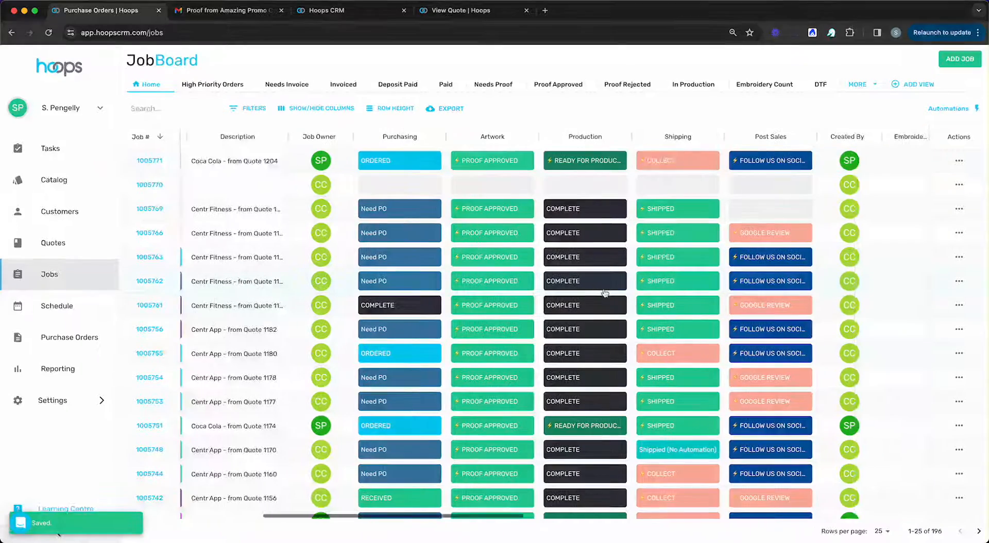
scroll(604, 293, "left", 3)
scroll(604, 293, "left", 10)
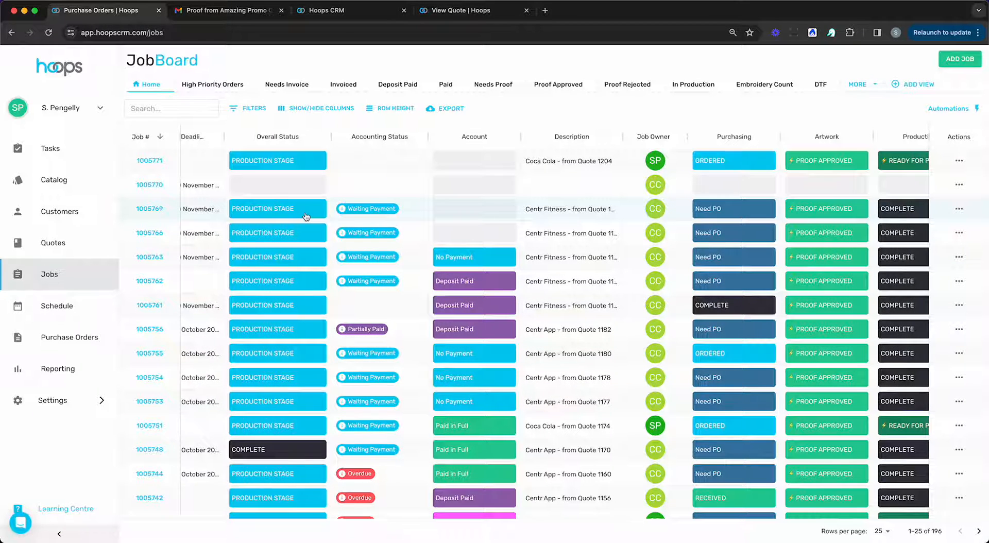
Step: Create and save an invoice for job 1005771: 300 STAPLE TEE at $15.95, totalling $5,263.50
left_click(958, 162)
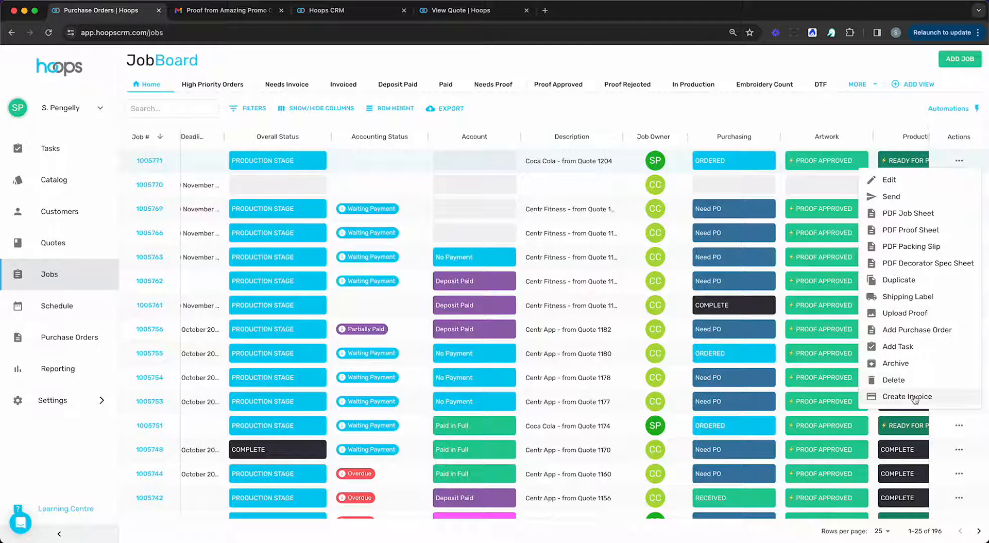
left_click(914, 398)
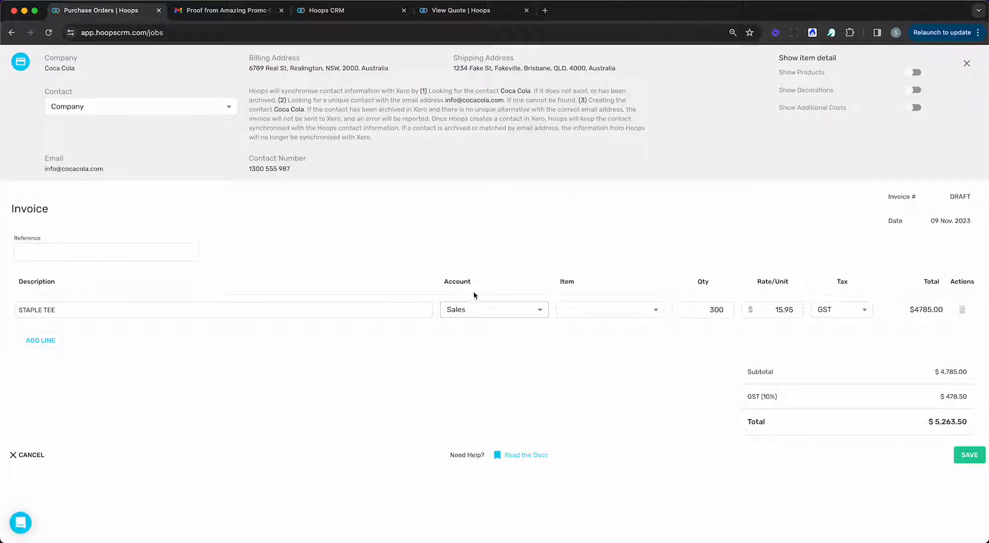
left_click(601, 311)
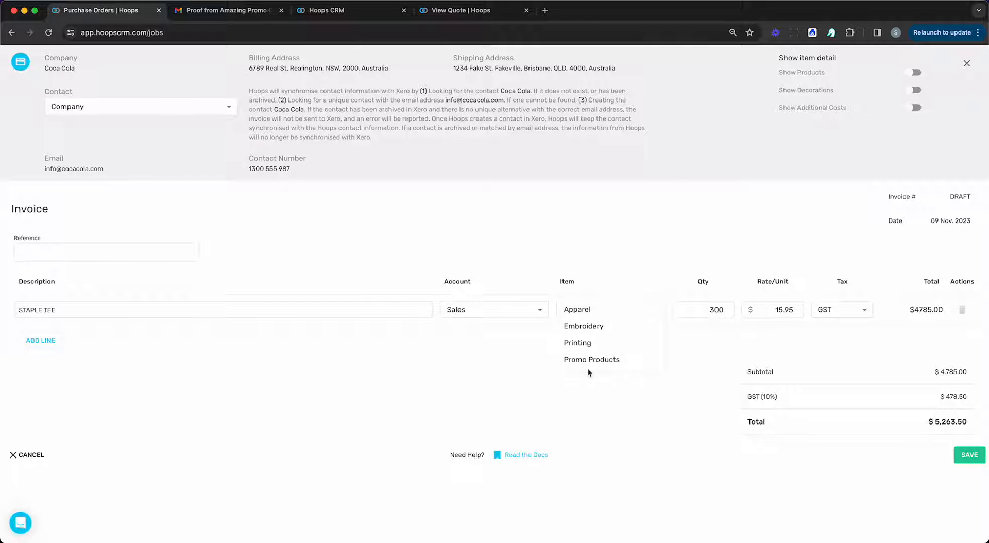
left_click(592, 403)
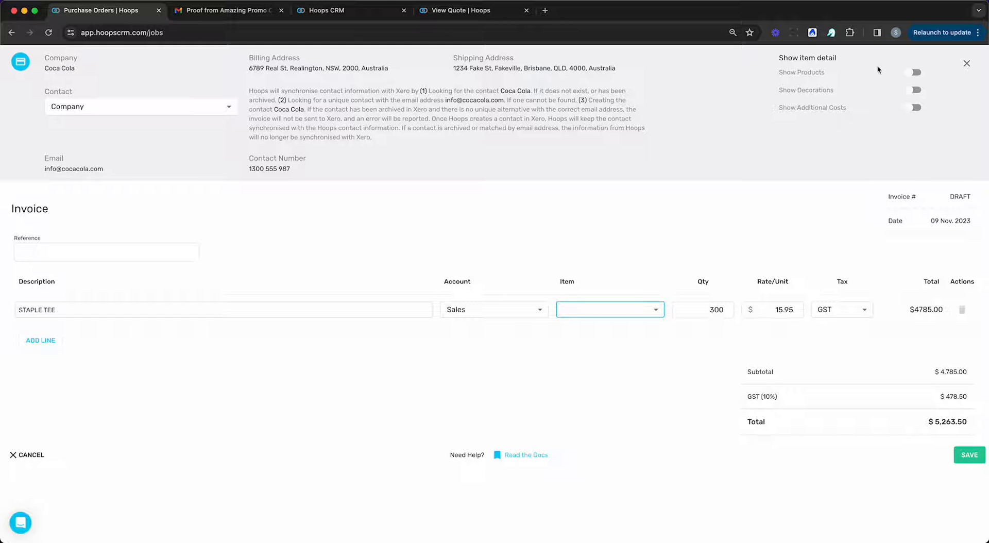
left_click(913, 73)
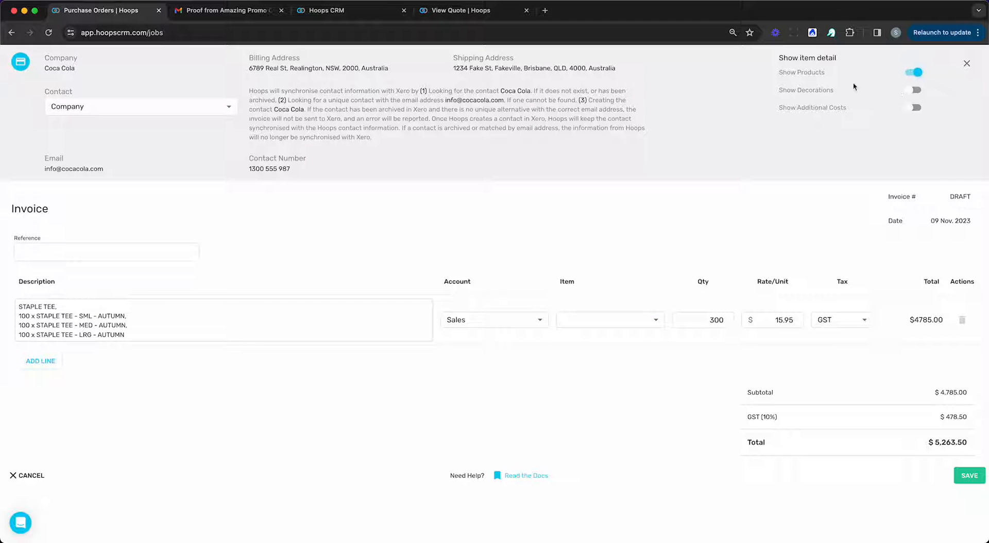
left_click(904, 91)
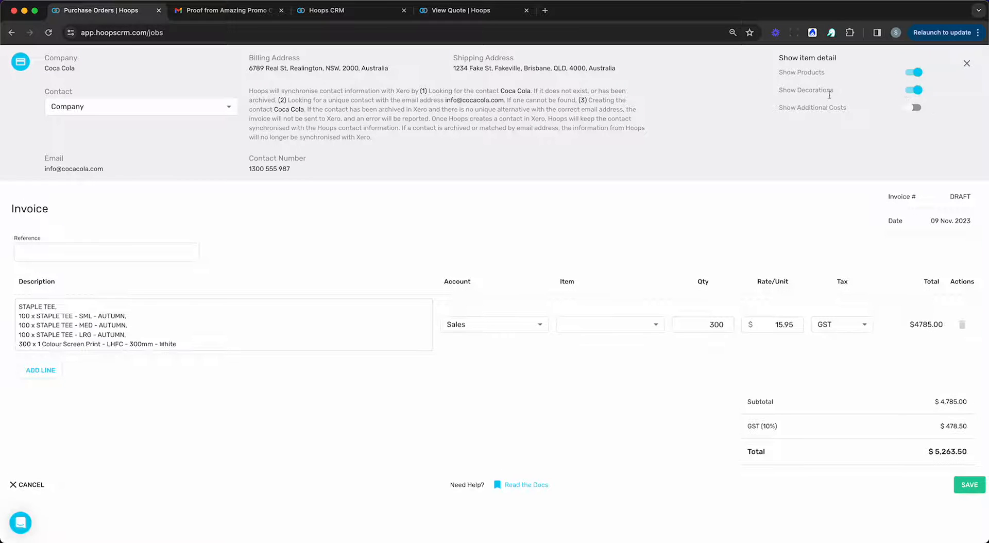
left_click(914, 72)
left_click(915, 90)
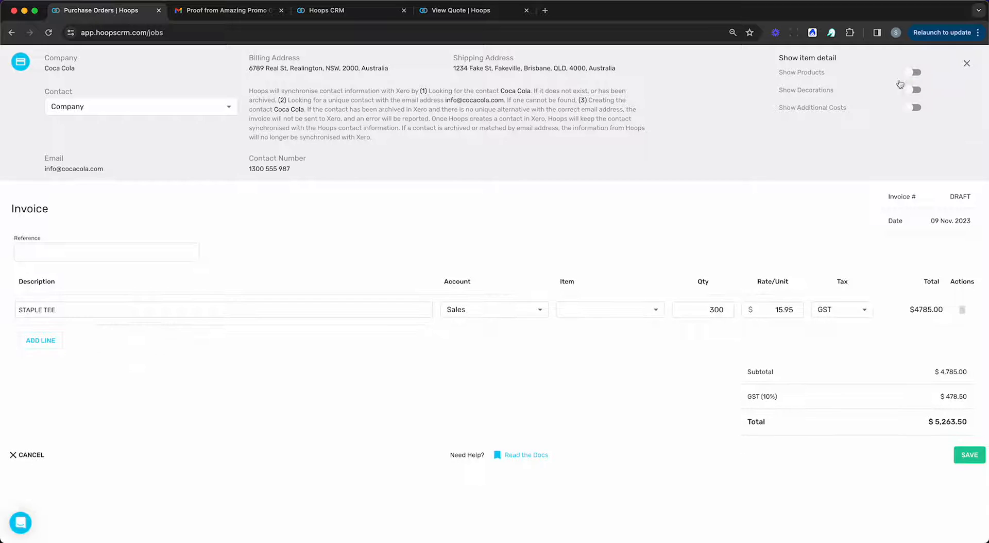
left_click(973, 449)
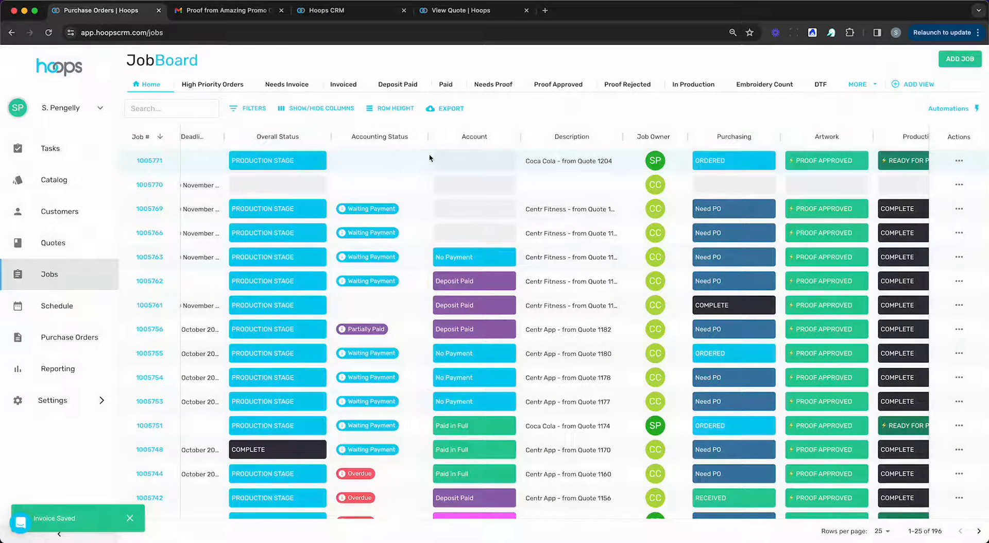
Step: Reload the Job Board so job 1005771 shows Waiting Payment for invoice INV-0962
scroll(446, 309, "left", 5)
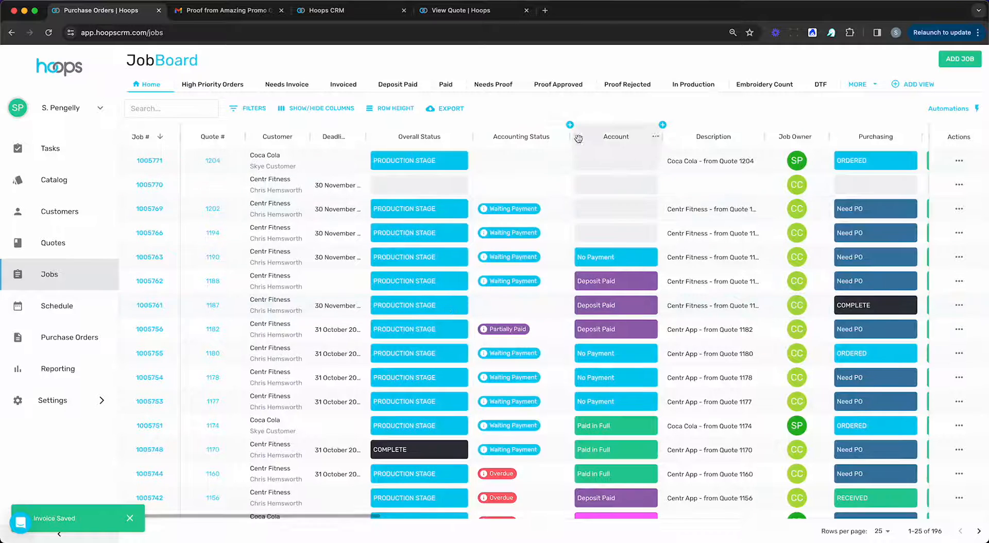
key("super+r")
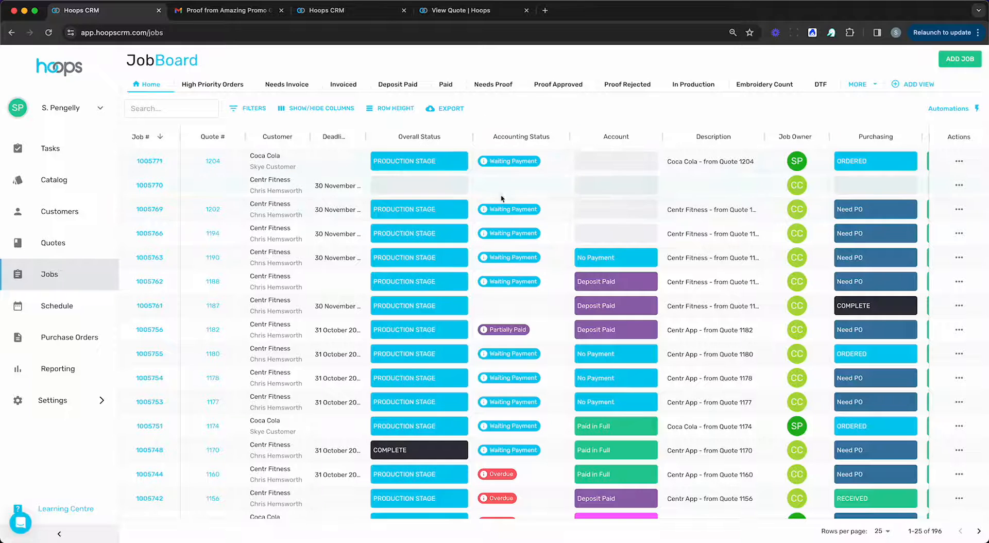
mouse_move(512, 162)
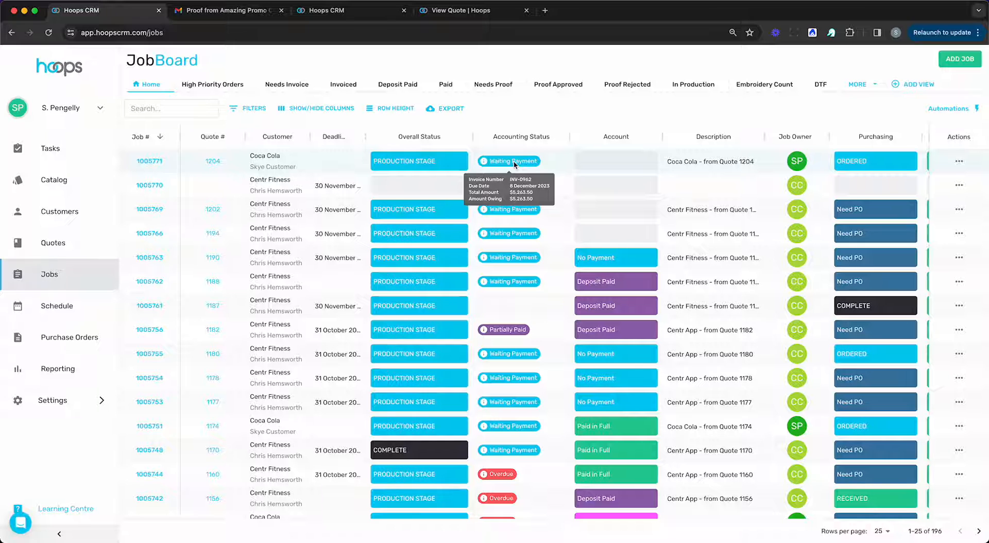
key("super+r")
Step: Look over the Job Board, then bring up job 1005771's Actions menu
scroll(509, 165, "down", 1)
scroll(509, 167, "up", 1)
scroll(505, 166, "down", 1)
scroll(507, 170, "up", 1)
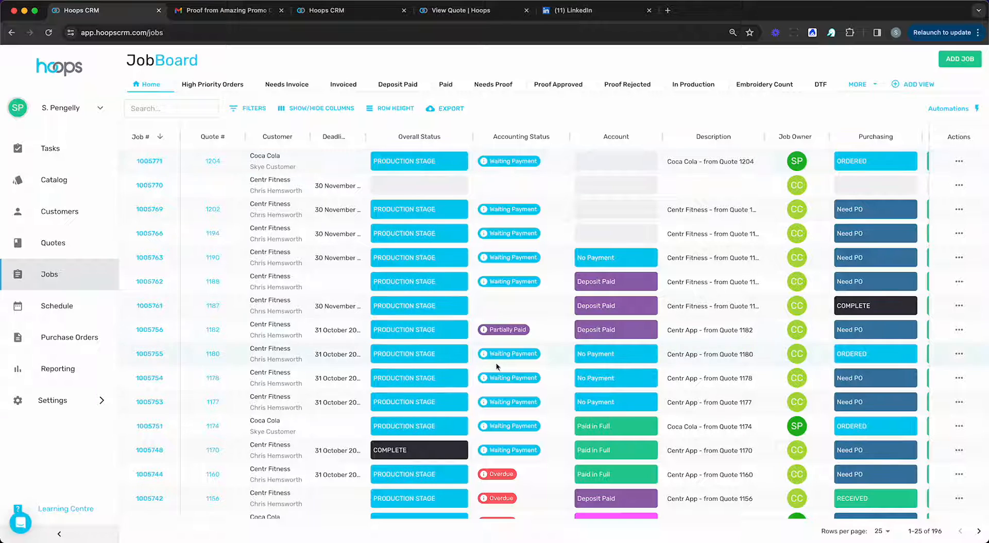
mouse_move(504, 332)
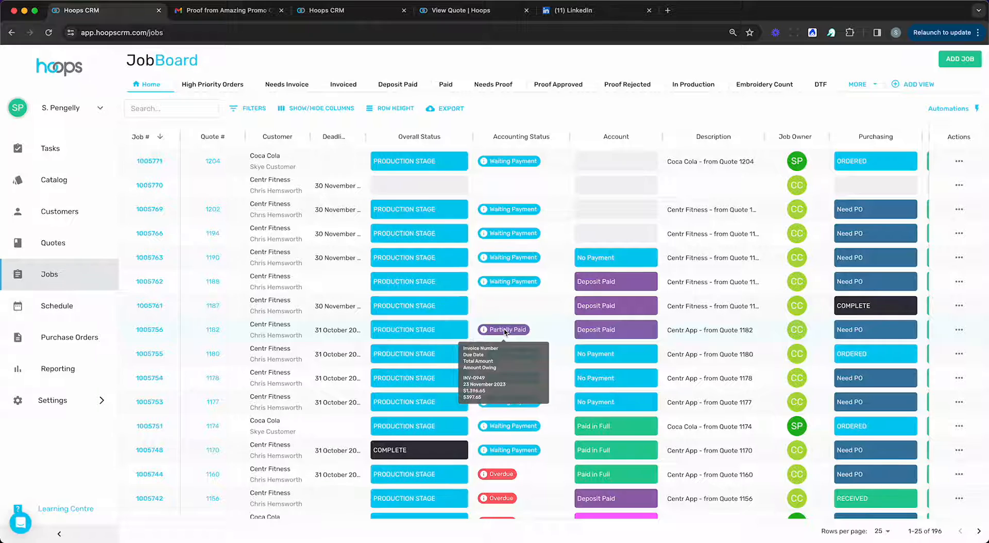
scroll(482, 295, "down", 4)
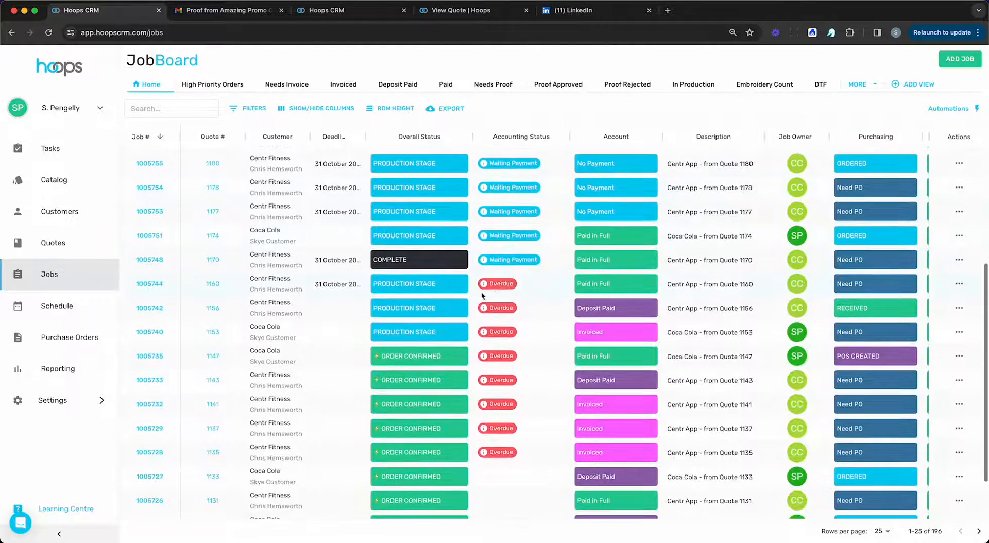
scroll(530, 282, "up", 4)
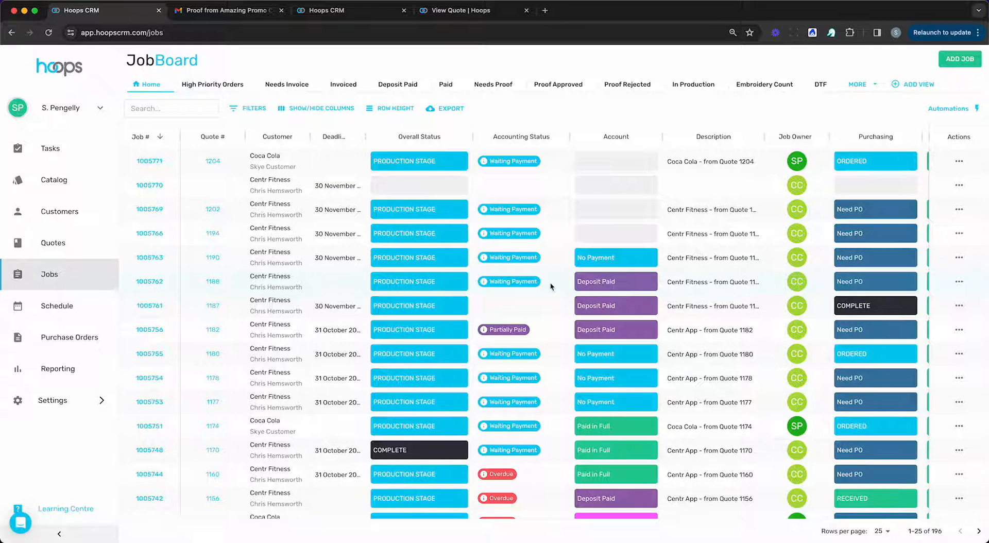
left_click(957, 162)
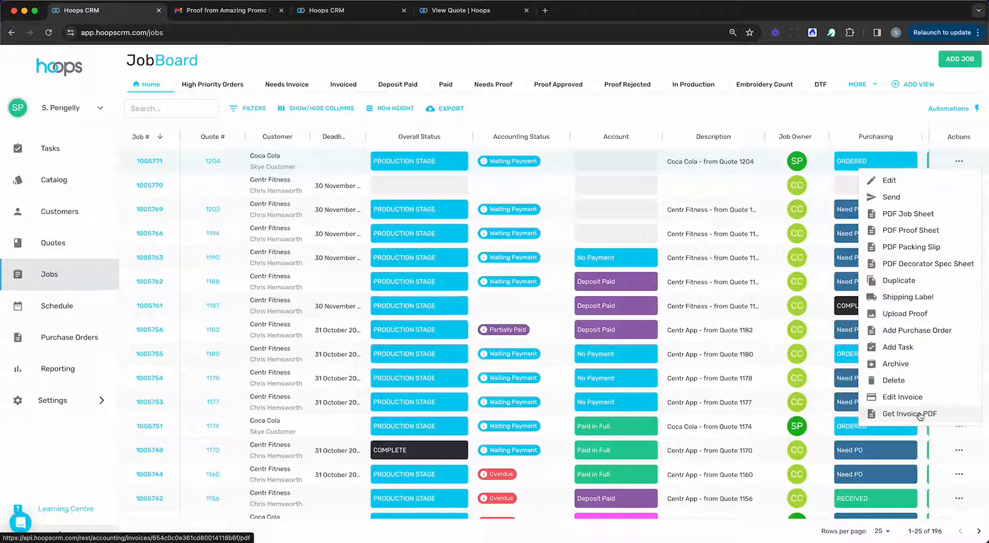
Step: Close job 1005771's Actions menu and go to the Schedule page
left_click(542, 119)
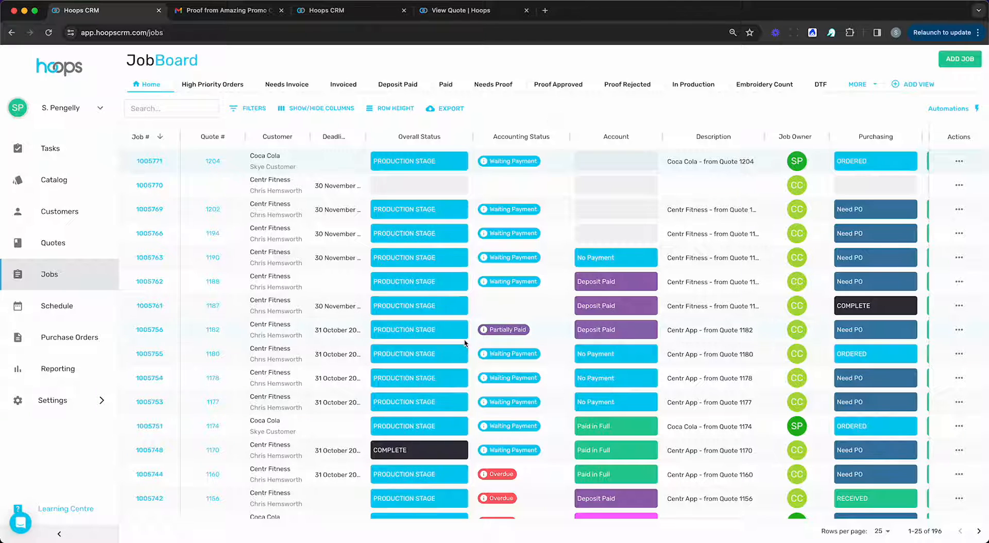
scroll(446, 413, "right", 2)
scroll(447, 413, "left", 2)
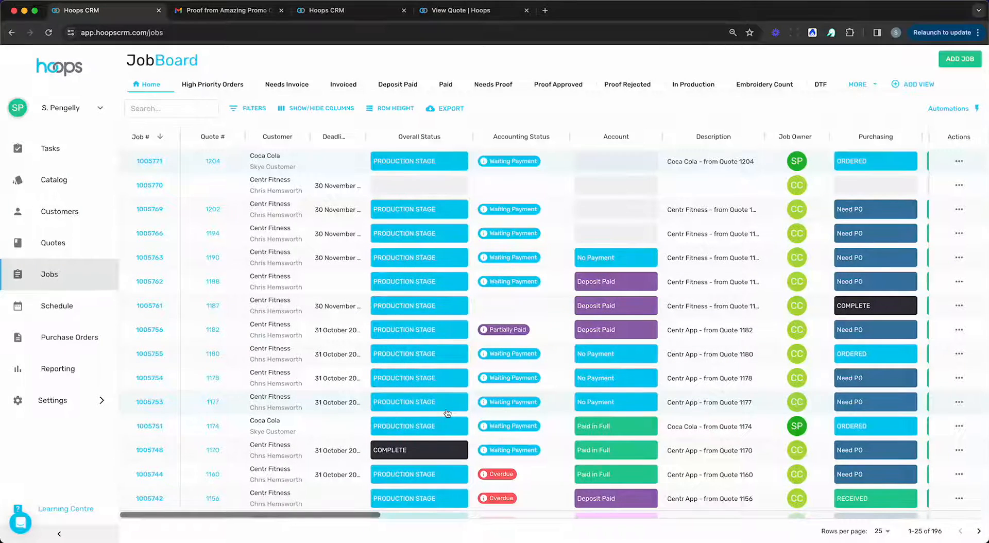
left_click(74, 309)
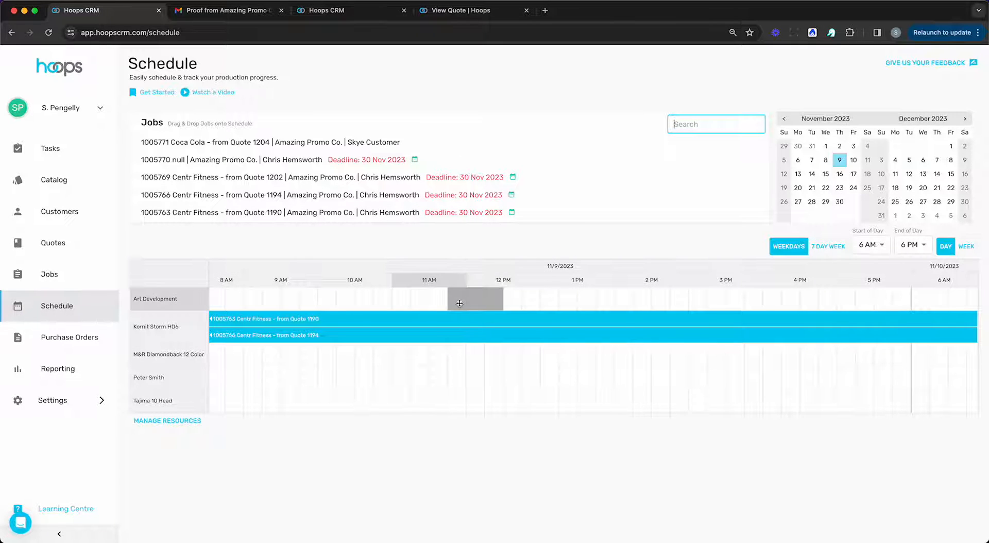
Step: Book job 1005771 with its STAPLE TEE items on Art Development from 11:45 to about 3 PM
left_click_drag(459, 303, 459, 303)
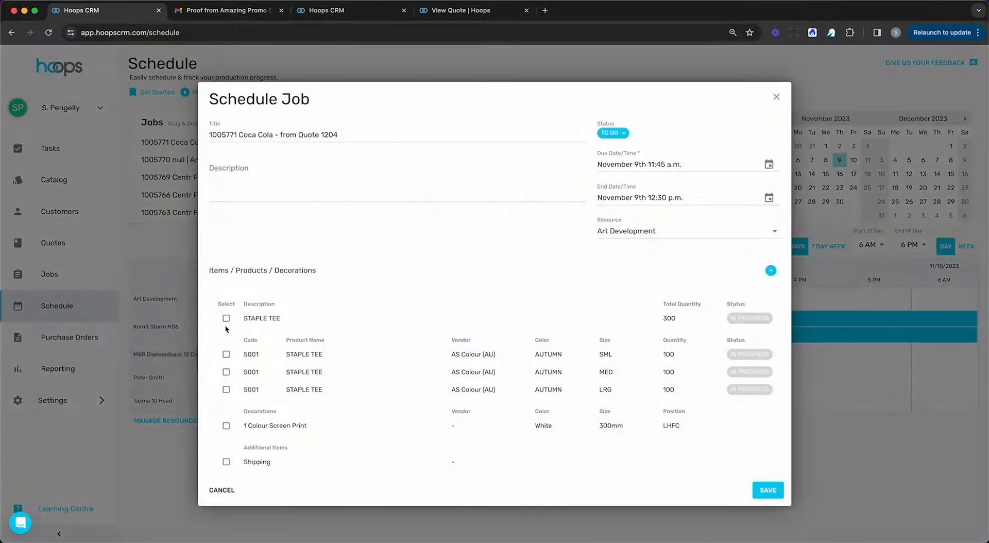
left_click(226, 318)
left_click(766, 492)
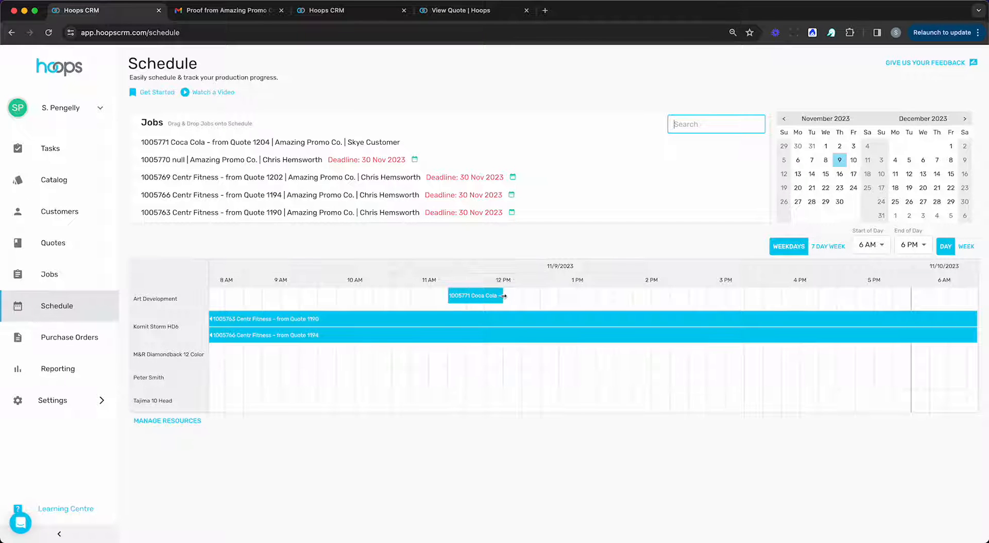
left_click_drag(503, 296, 743, 295)
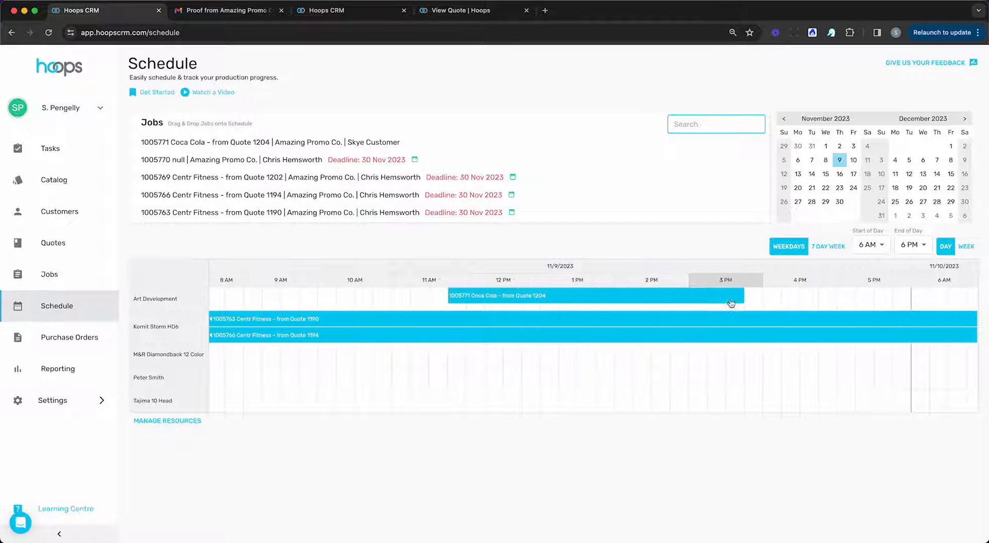
Step: Review the booked job's items, proofs and comments, then close its details
left_click(571, 302)
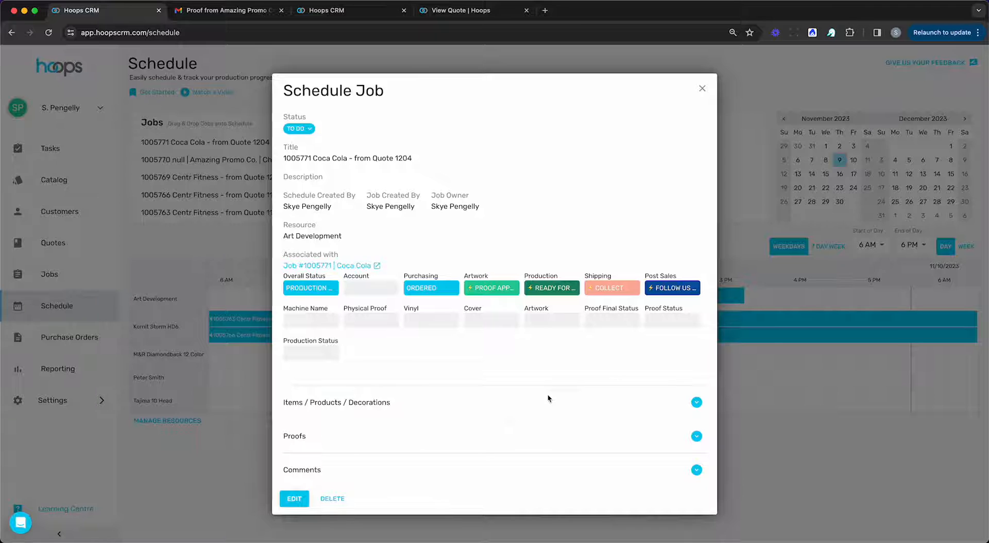
left_click(696, 402)
scroll(598, 396, "down", 3)
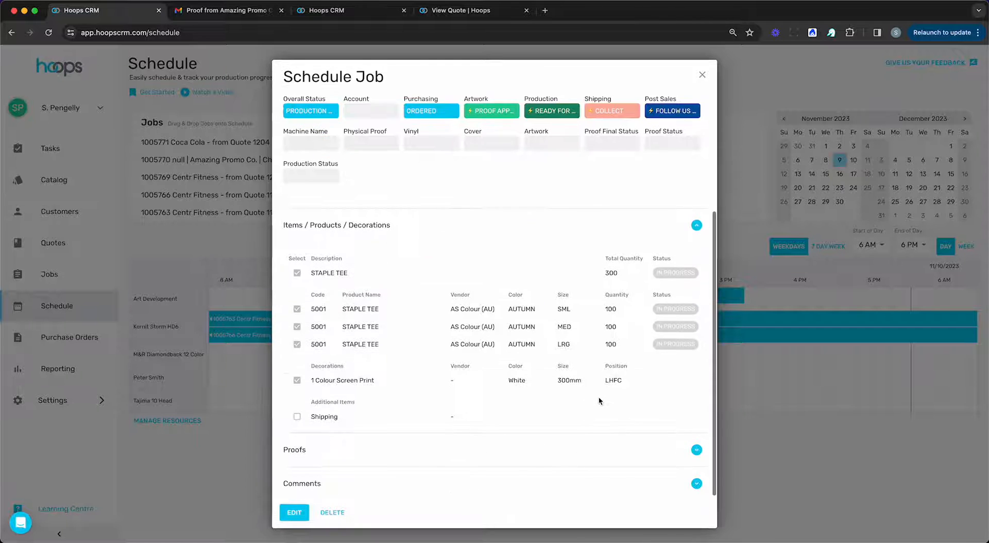
left_click(696, 449)
scroll(609, 336, "down", 1)
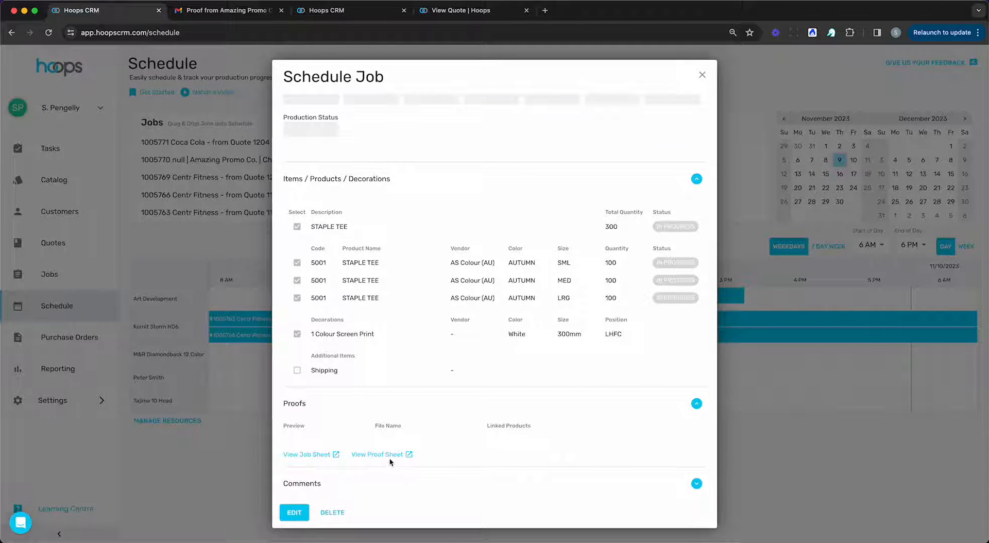
left_click(696, 483)
scroll(422, 387, "down", 1)
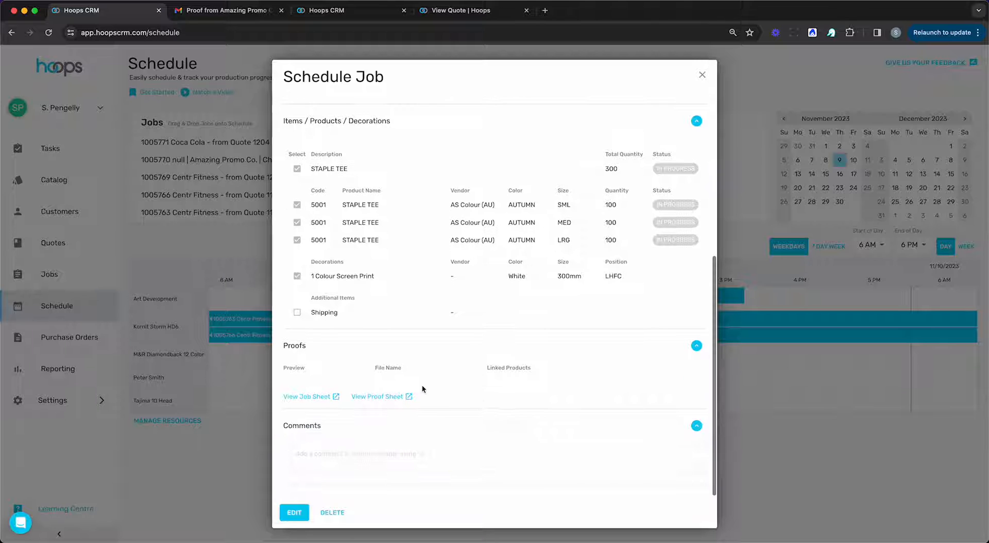
left_click(700, 76)
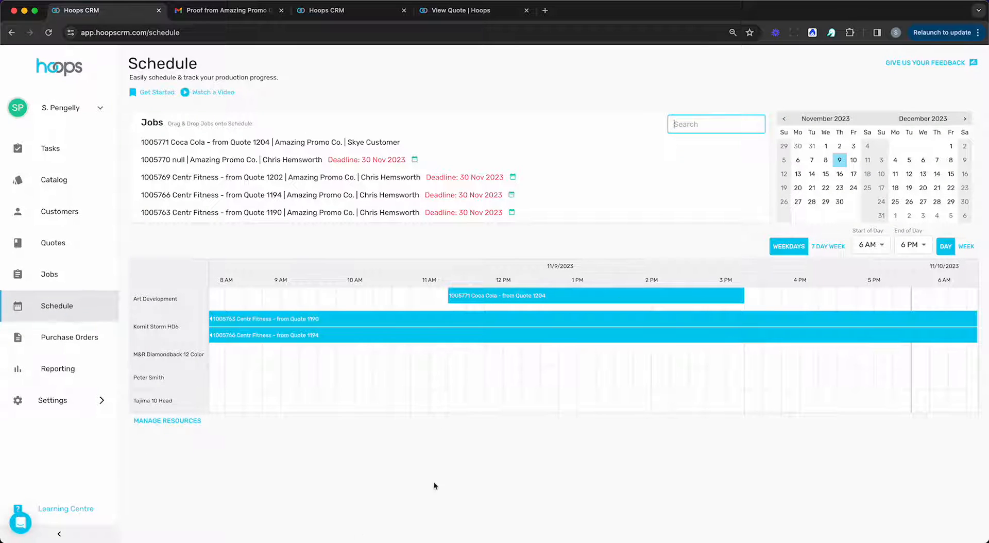
Step: Browse the Purchase Orders list and the Reporting page, then return to the Job Board
left_click(66, 339)
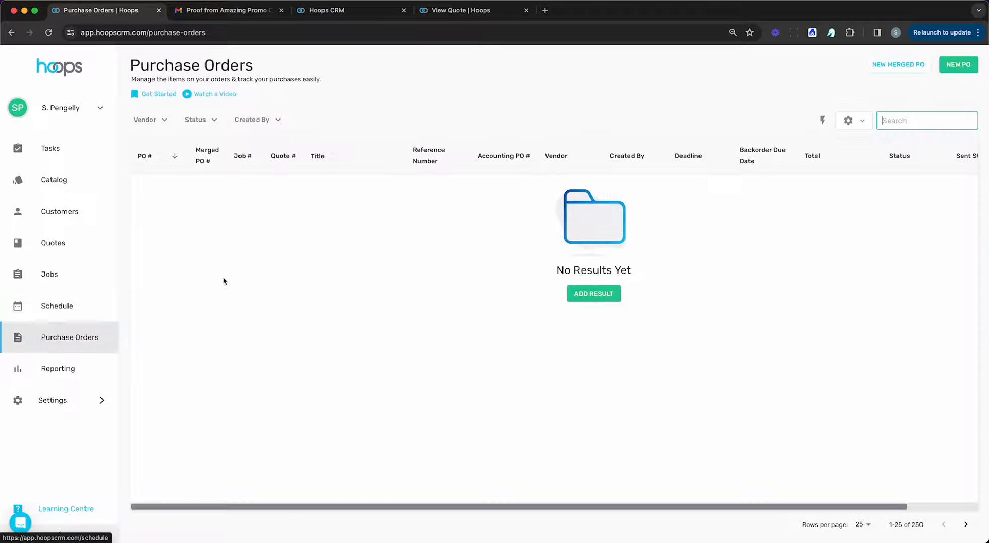
scroll(508, 252, "down", 3)
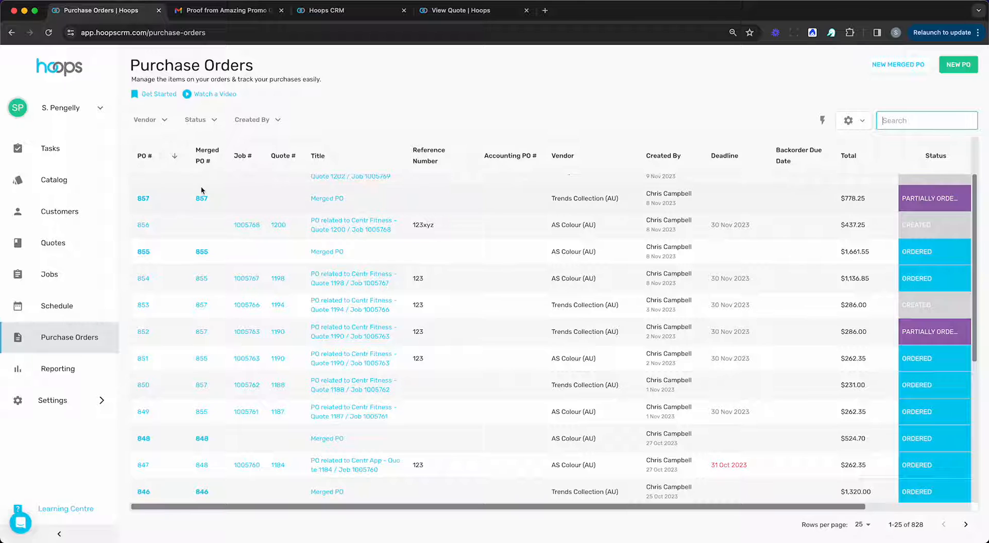
left_click(72, 368)
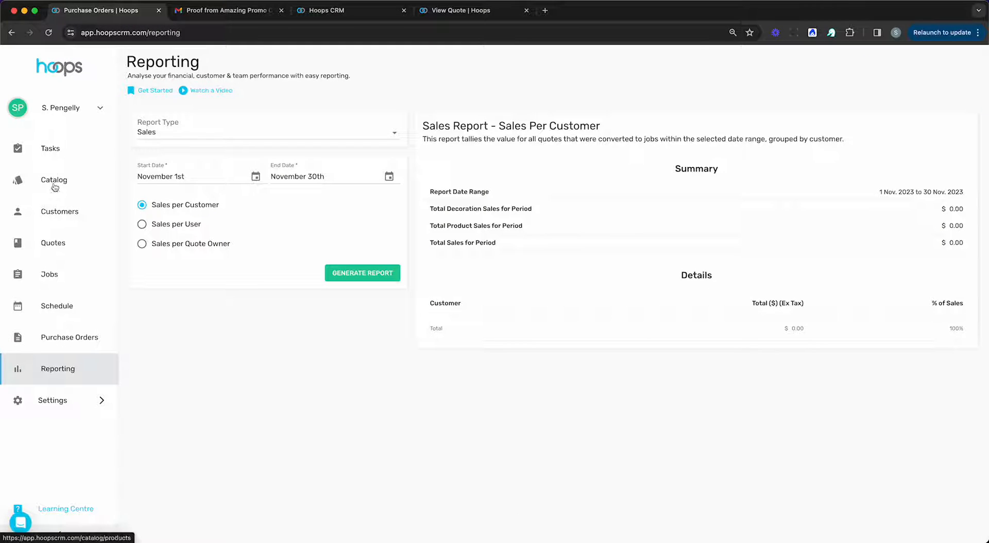
left_click(52, 270)
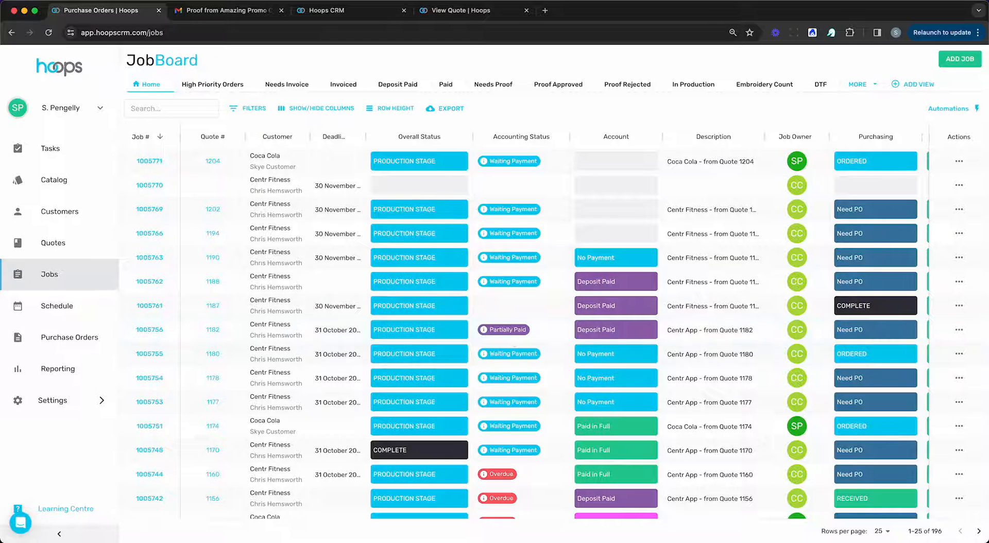
Step: Scan the Job Board's status columns, then go to the Automations settings page
left_click(26, 527)
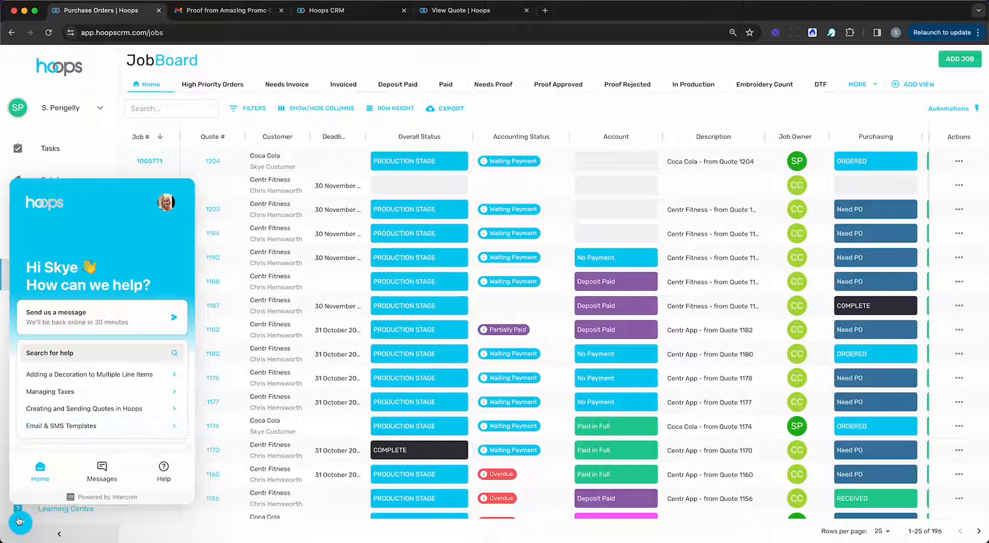
left_click(21, 522)
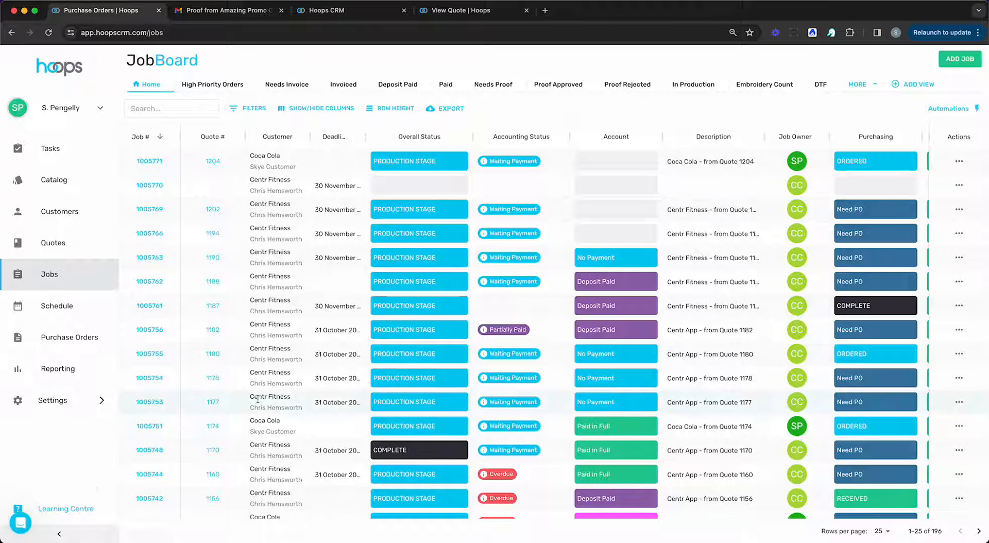
scroll(285, 418, "down", 1)
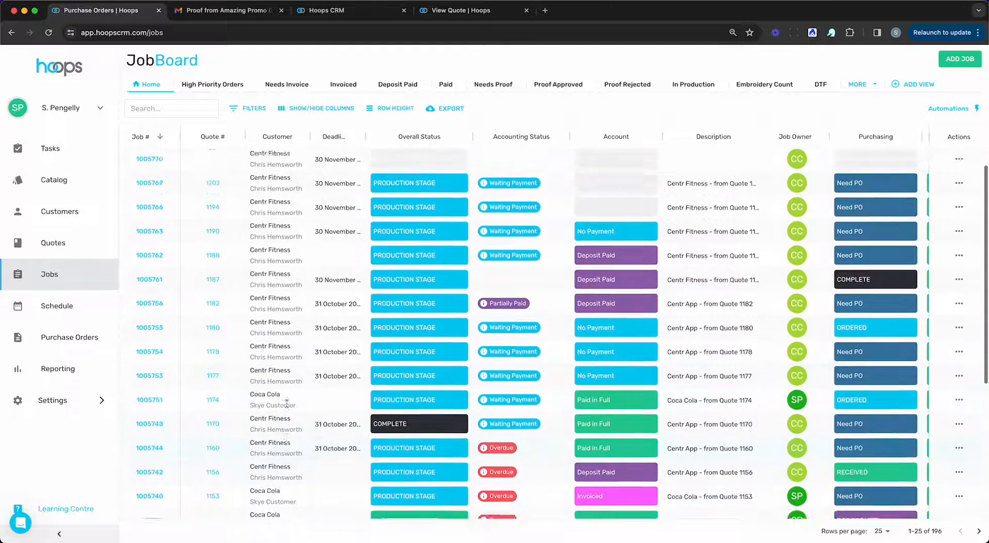
scroll(426, 314, "up", 1)
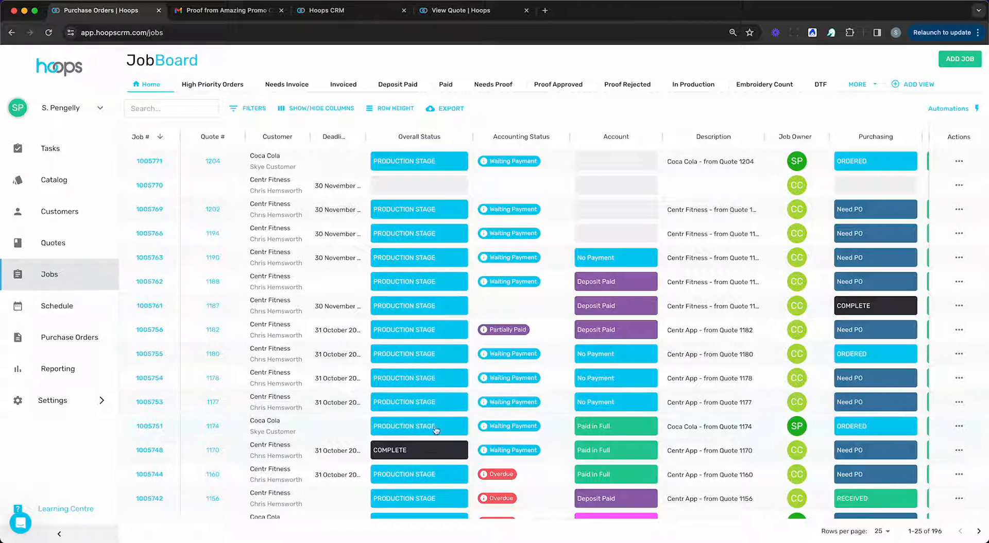
scroll(505, 385, "right", 5)
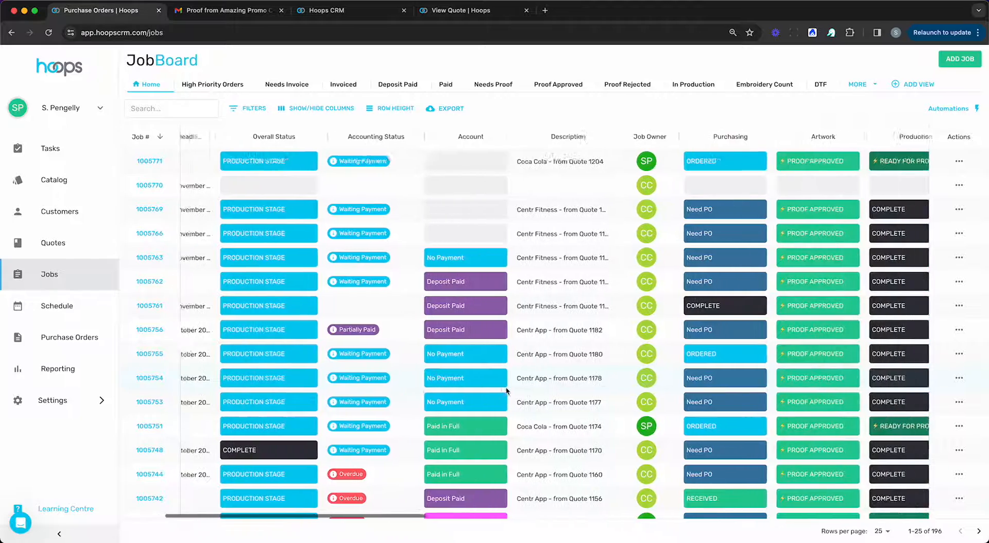
scroll(509, 392, "left", 5)
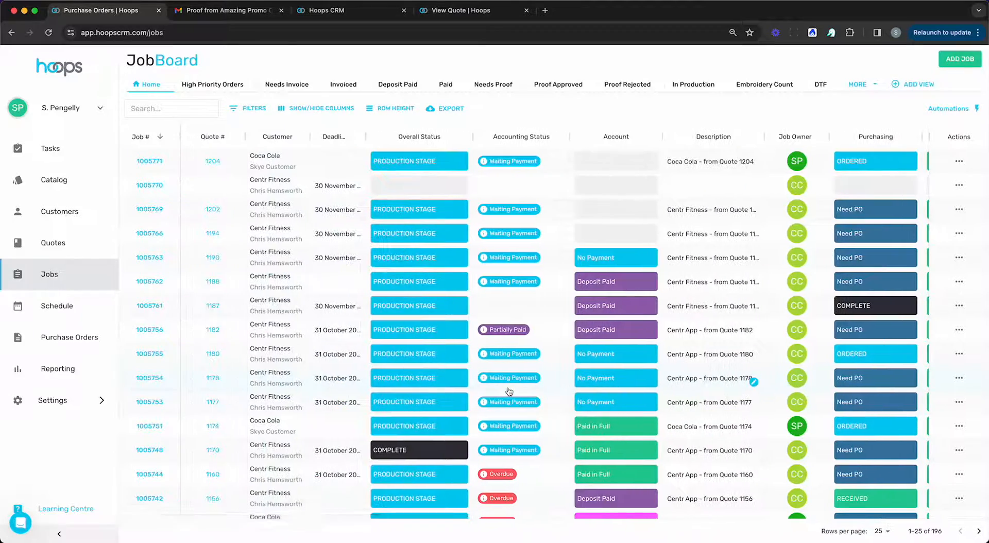
scroll(509, 391, "down", 1)
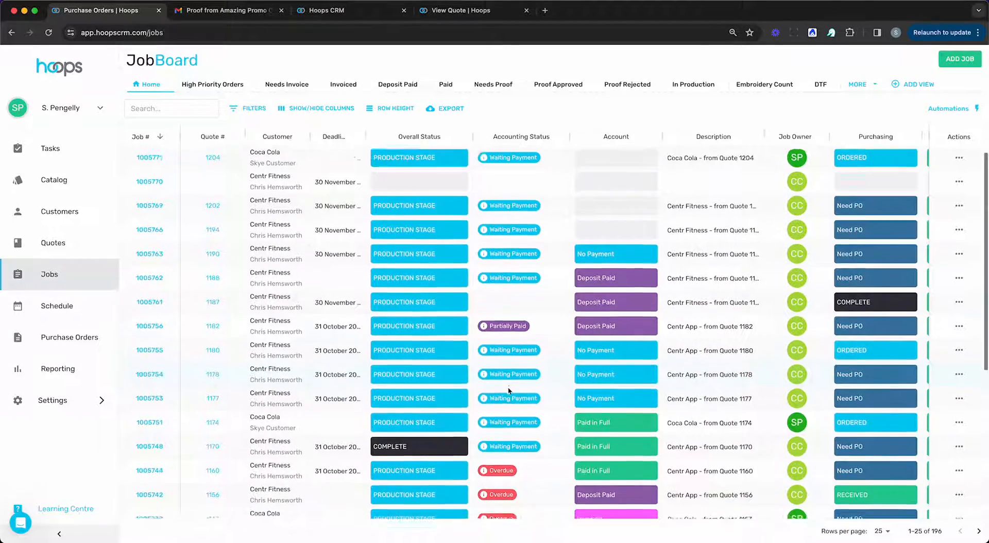
scroll(509, 391, "up", 1)
scroll(752, 405, "right", 3)
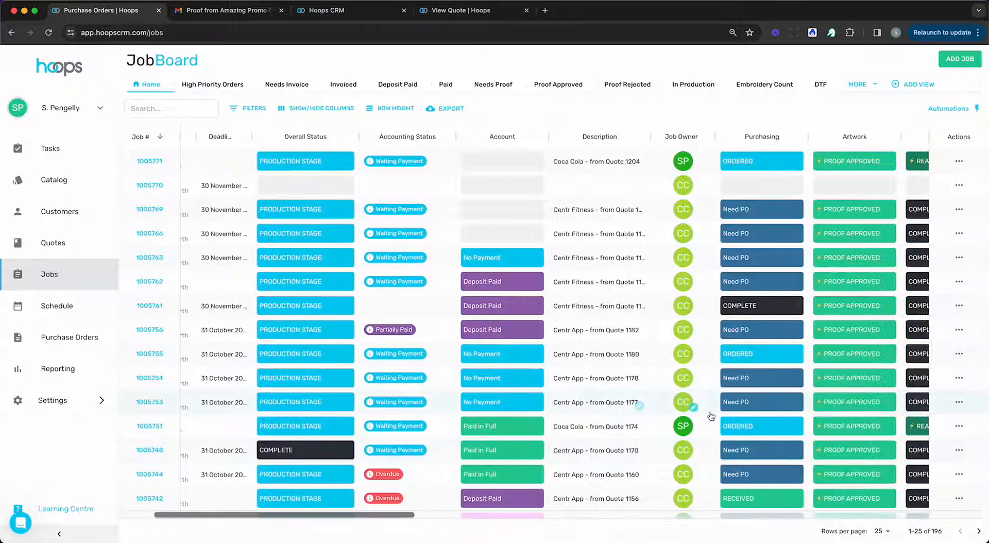
left_click(938, 111)
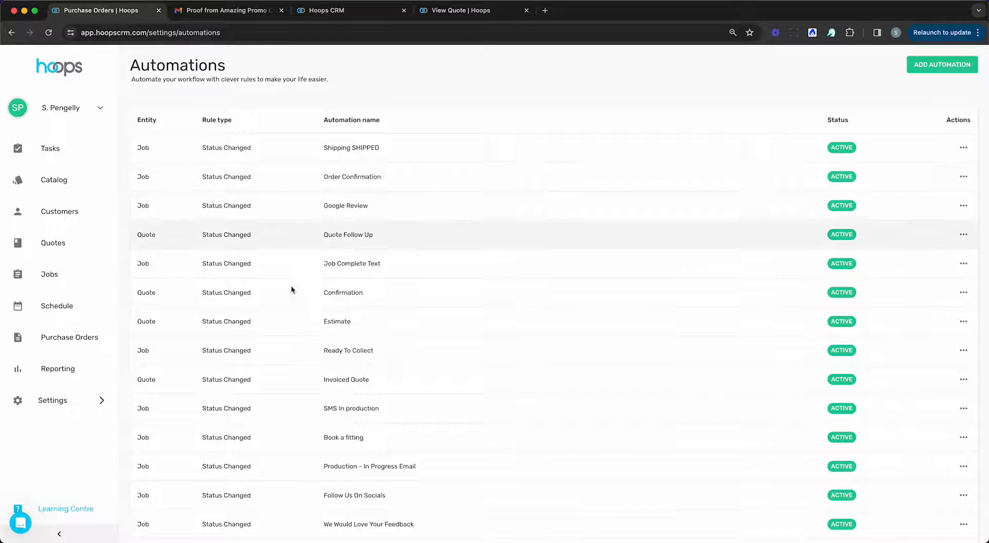
Step: Draft a Job Status Change automation, cancel it unsaved, and return to the Job Board
left_click(945, 66)
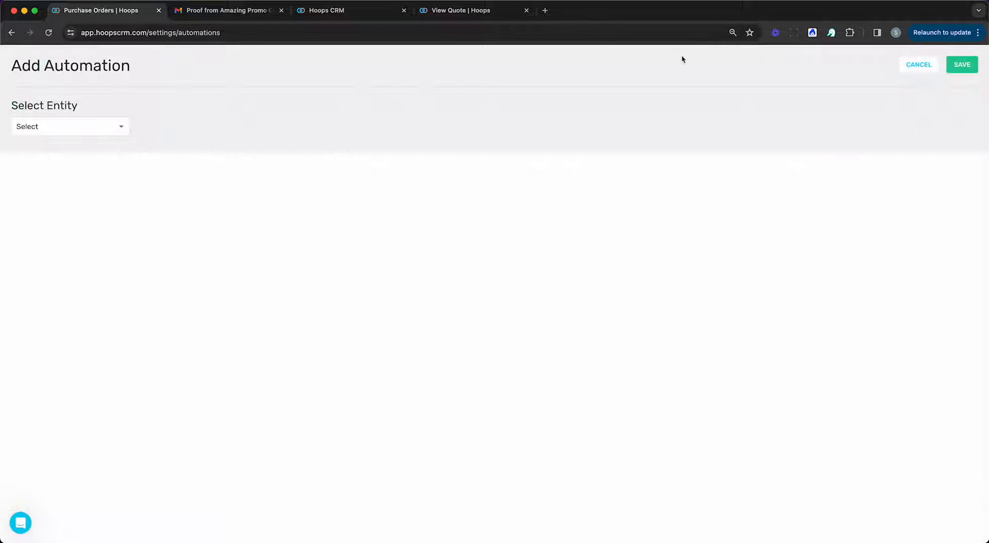
left_click(95, 129)
left_click(46, 144)
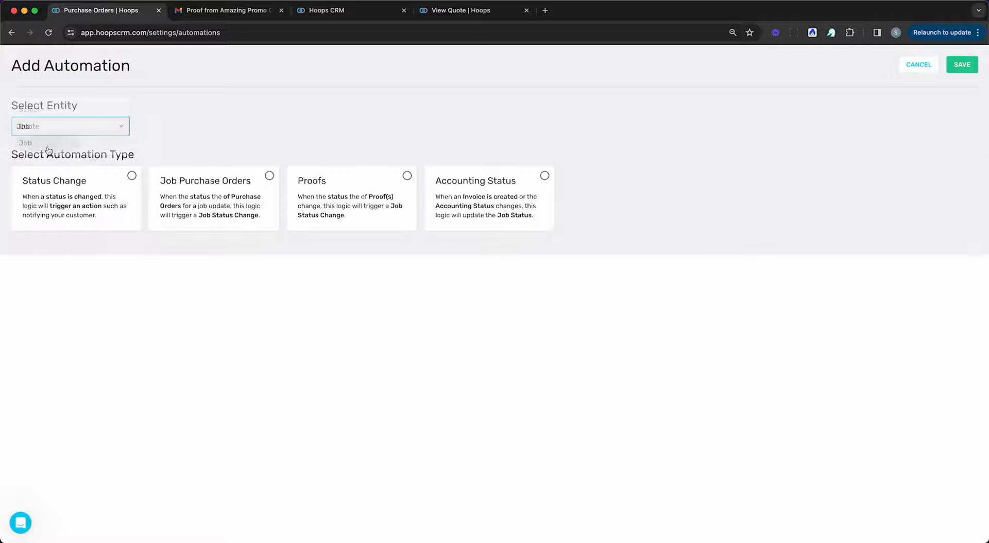
left_click(78, 195)
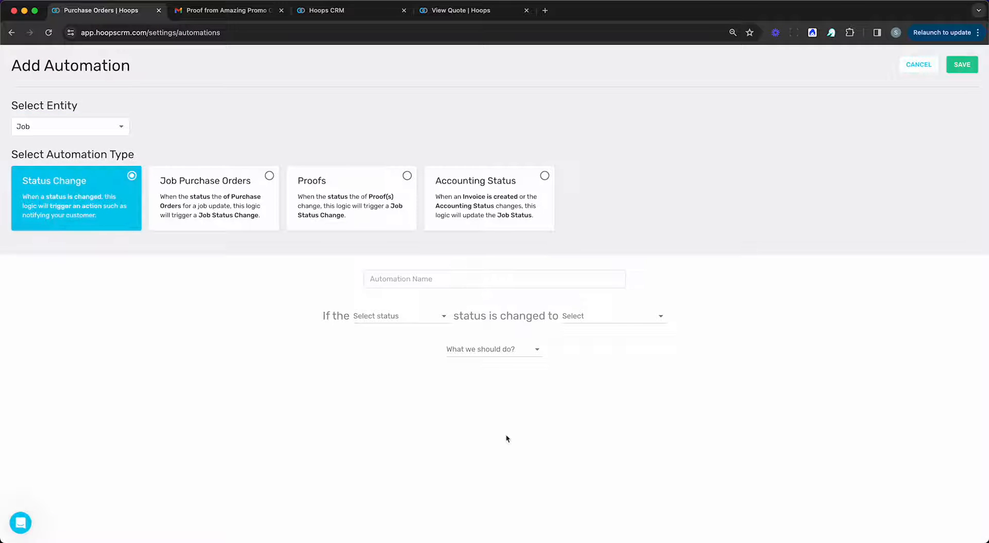
left_click(919, 64)
left_click(52, 278)
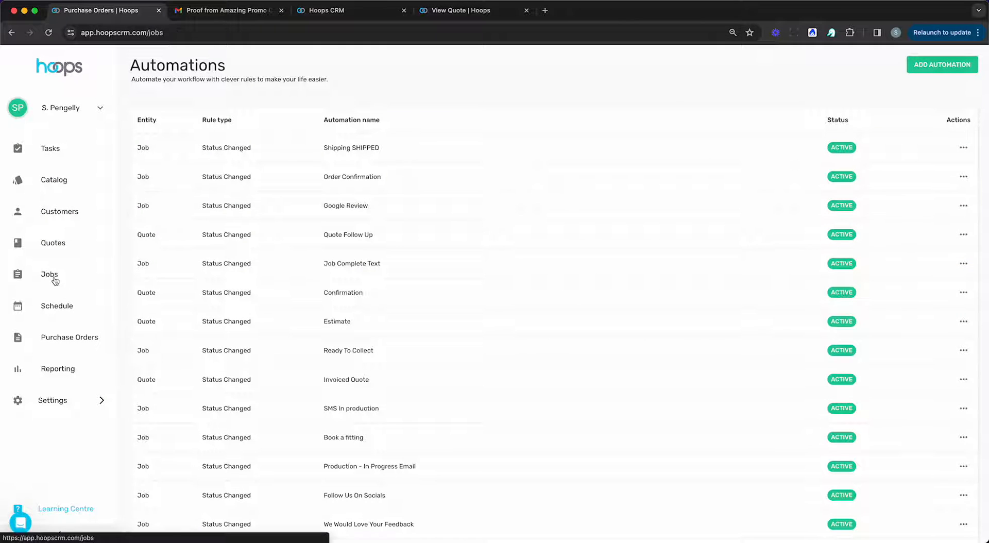